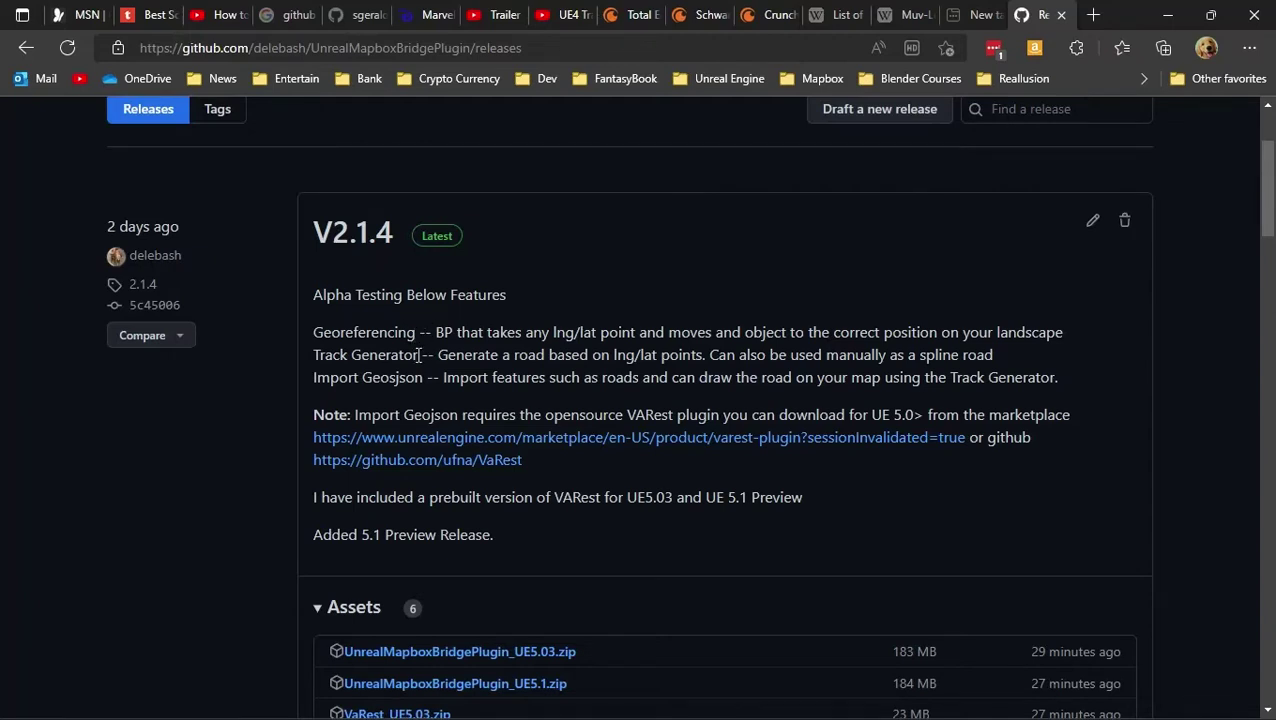
Review the V2.1.4 release notes on the plugin's releases page, including the alpha features, VARest requirement and downloadable assets.
left_click_drag(419, 355, 363, 356)
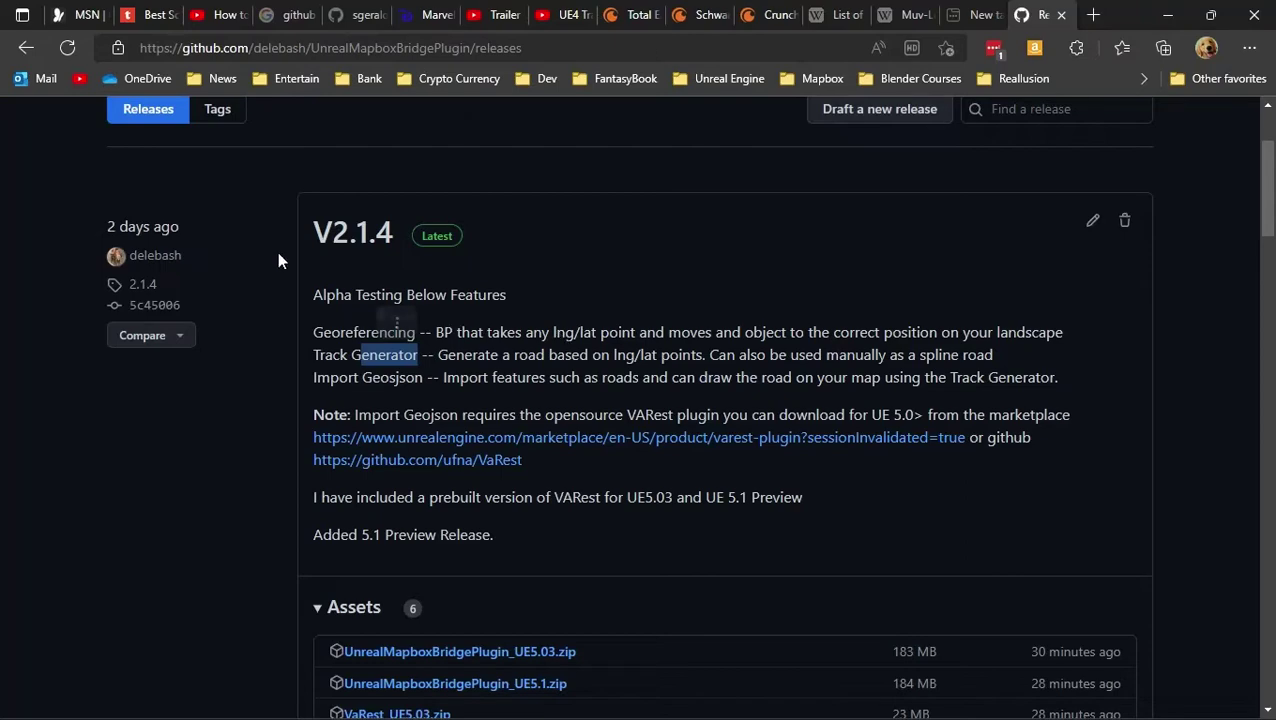
scroll(315, 333, "up", 2)
scroll(315, 333, "down", 1)
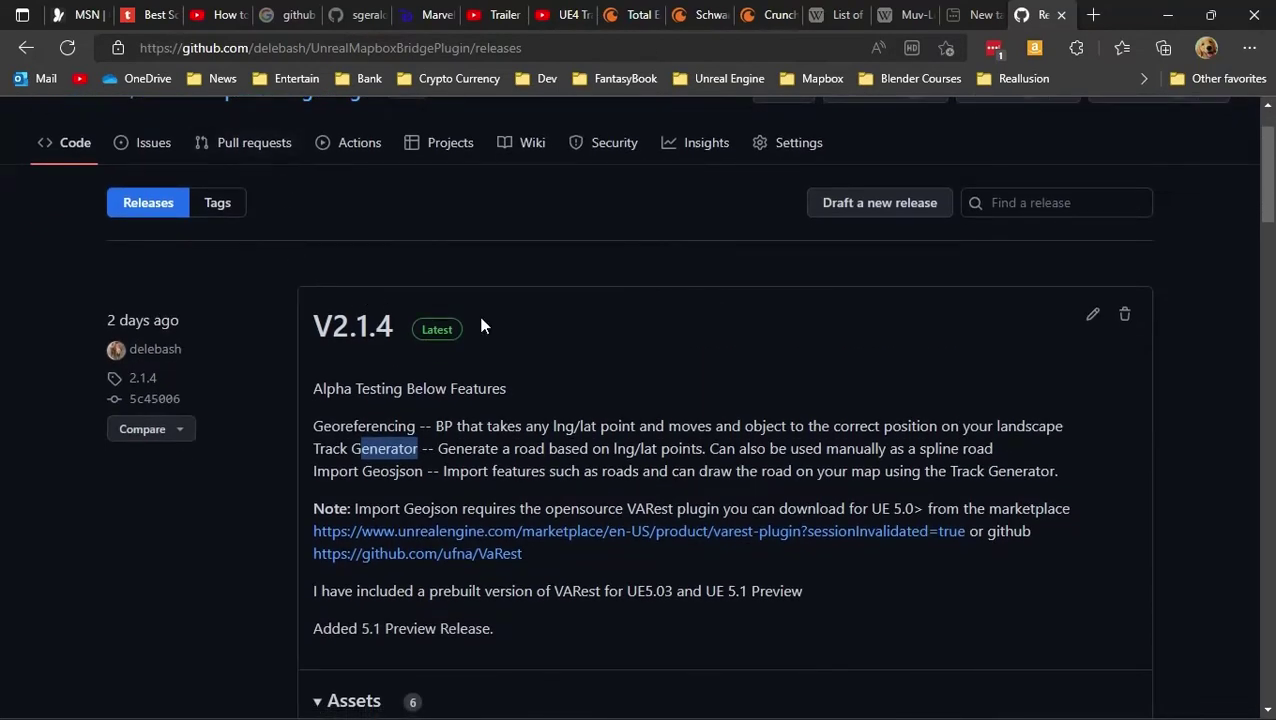
scroll(480, 325, "up", 1)
scroll(500, 310, "down", 2)
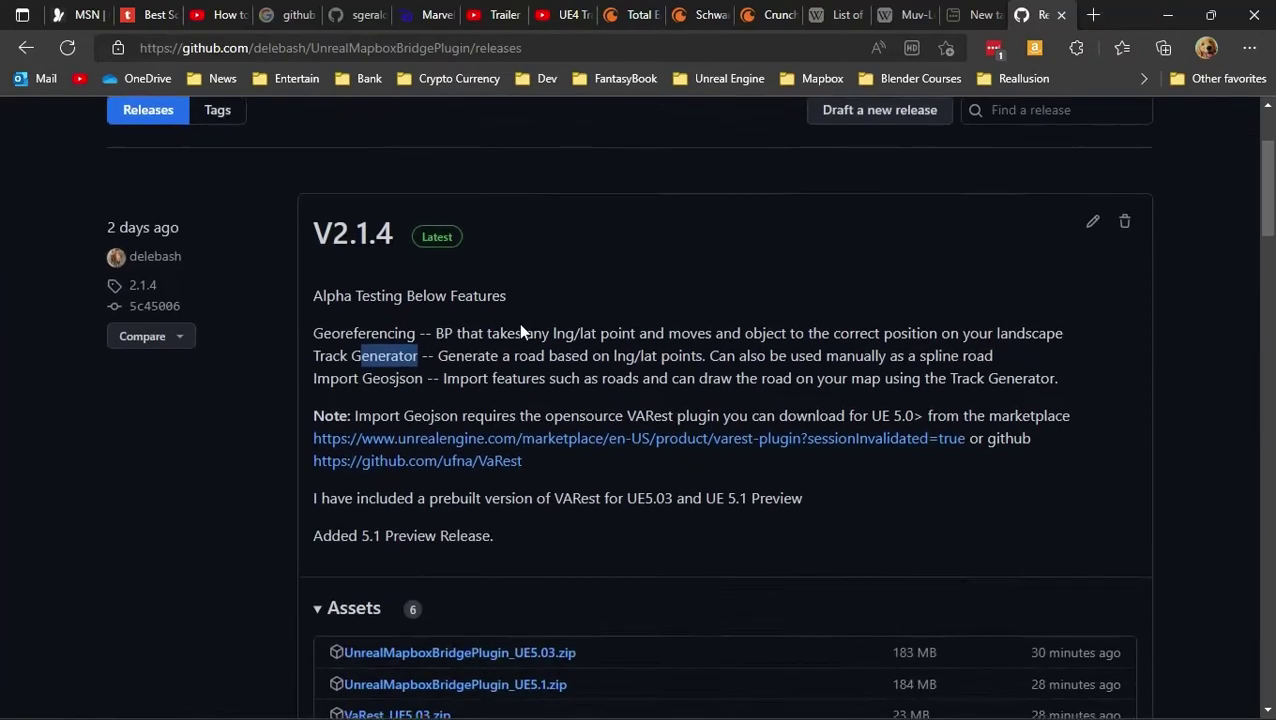
scroll(518, 323, "down", 2)
scroll(530, 320, "up", 1)
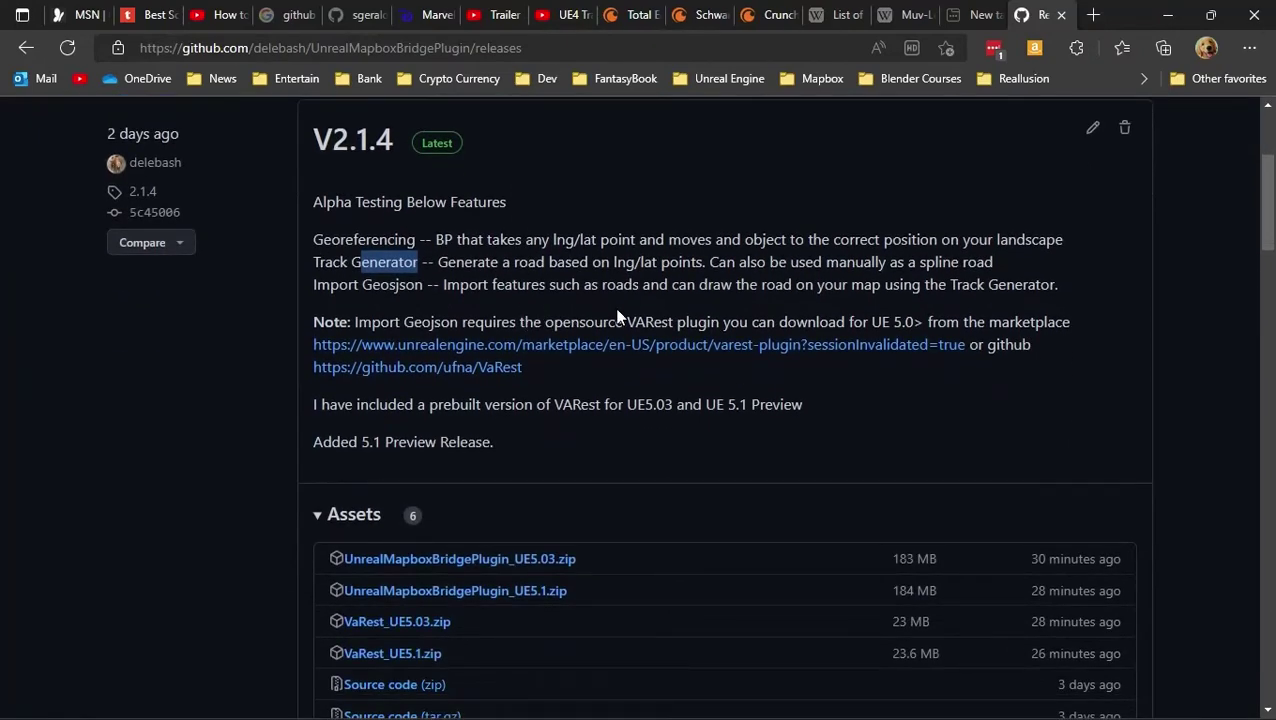
scroll(618, 316, "down", 1)
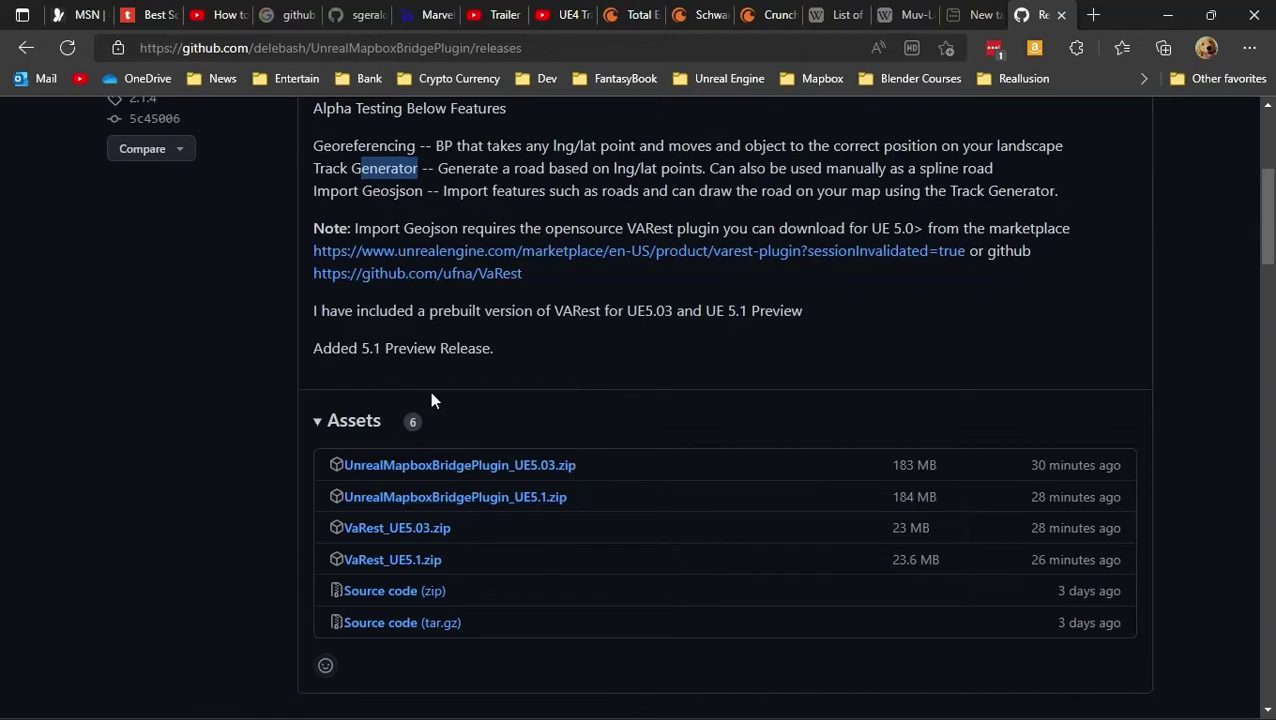
scroll(430, 391, "up", 1)
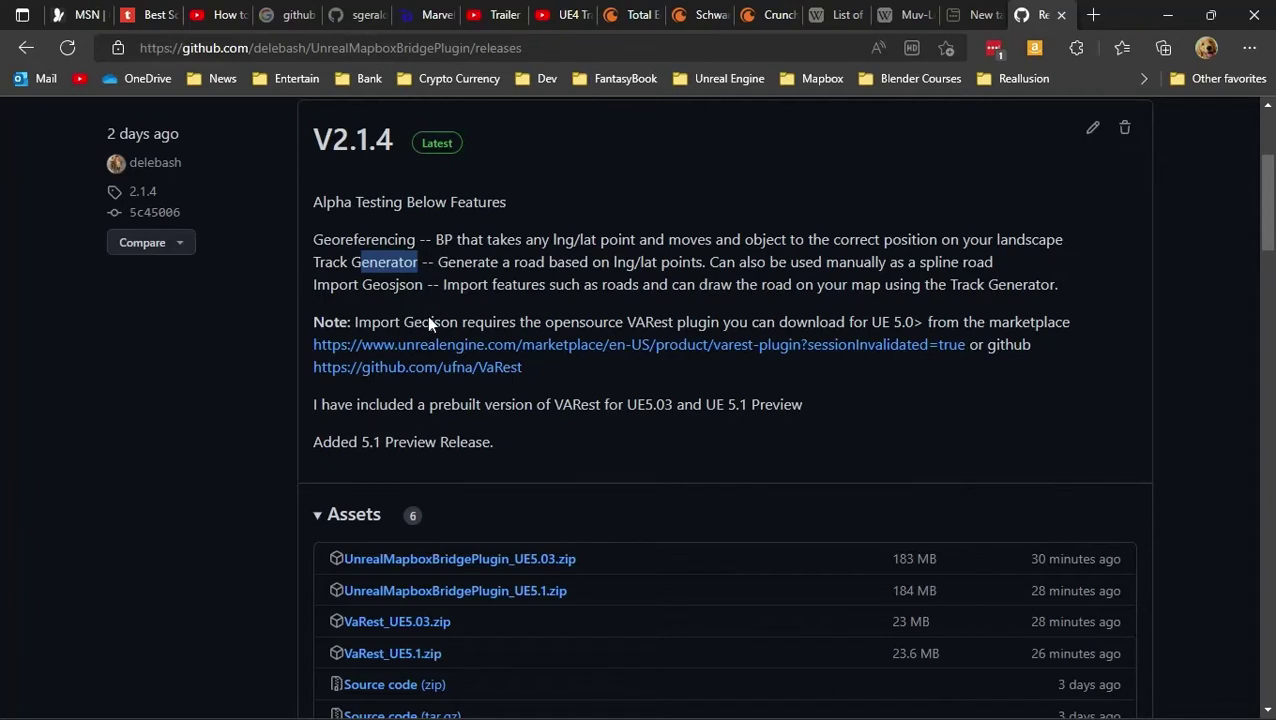
scroll(430, 319, "down", 2)
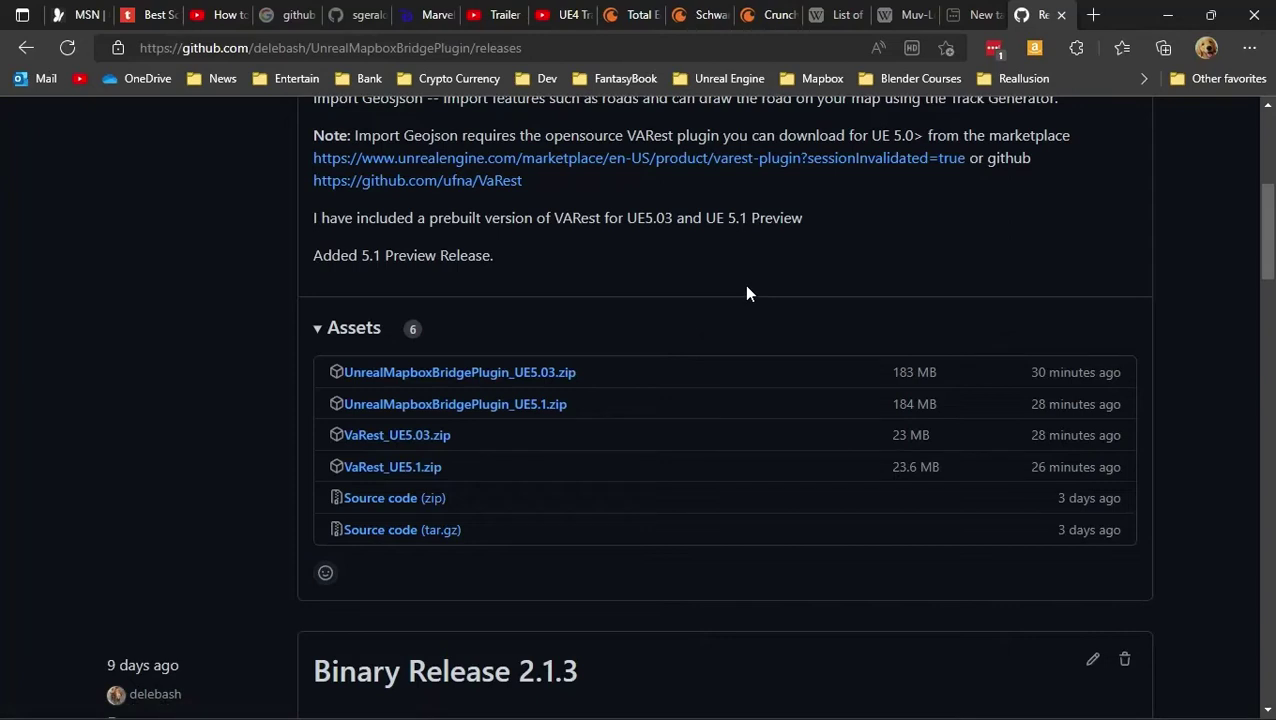
scroll(746, 291, "up", 1)
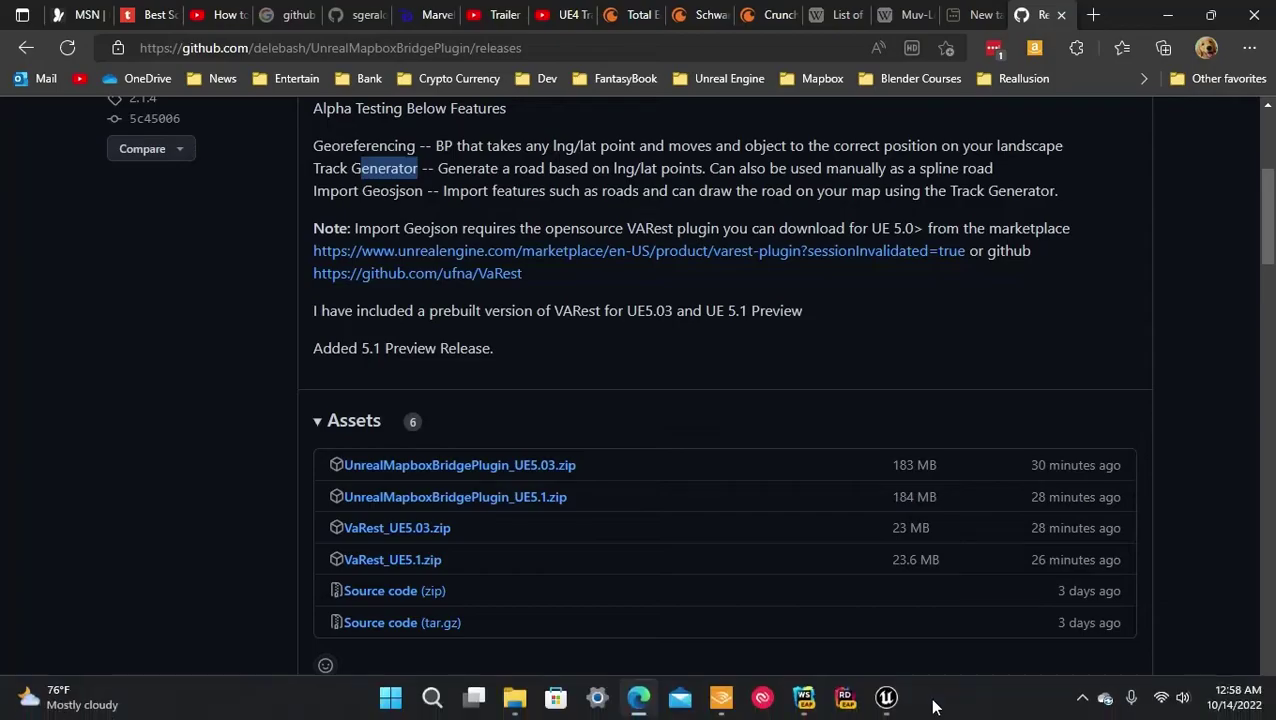
Switch to Unreal Editor and remove all elements from the Spline Positions array of Mapbox_BP.
left_click(889, 705)
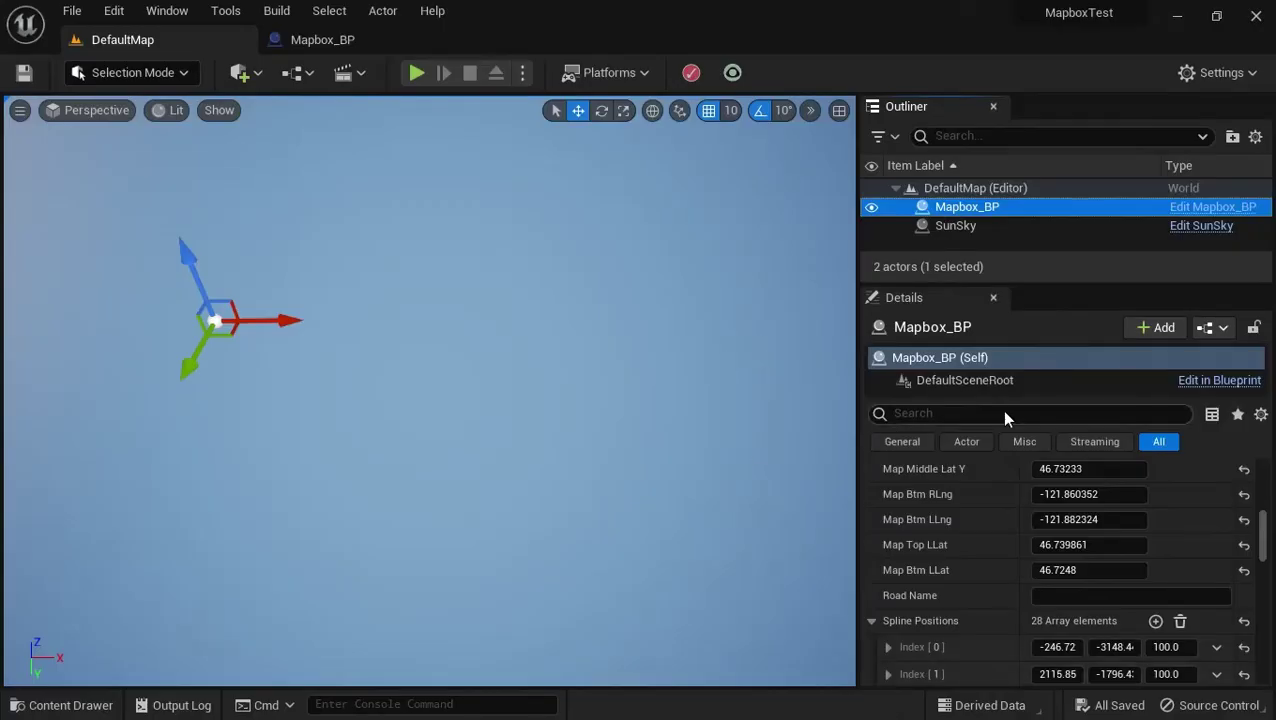
scroll(1060, 508, "down", 3)
scroll(1059, 508, "down", 2)
scroll(1065, 520, "up", 5)
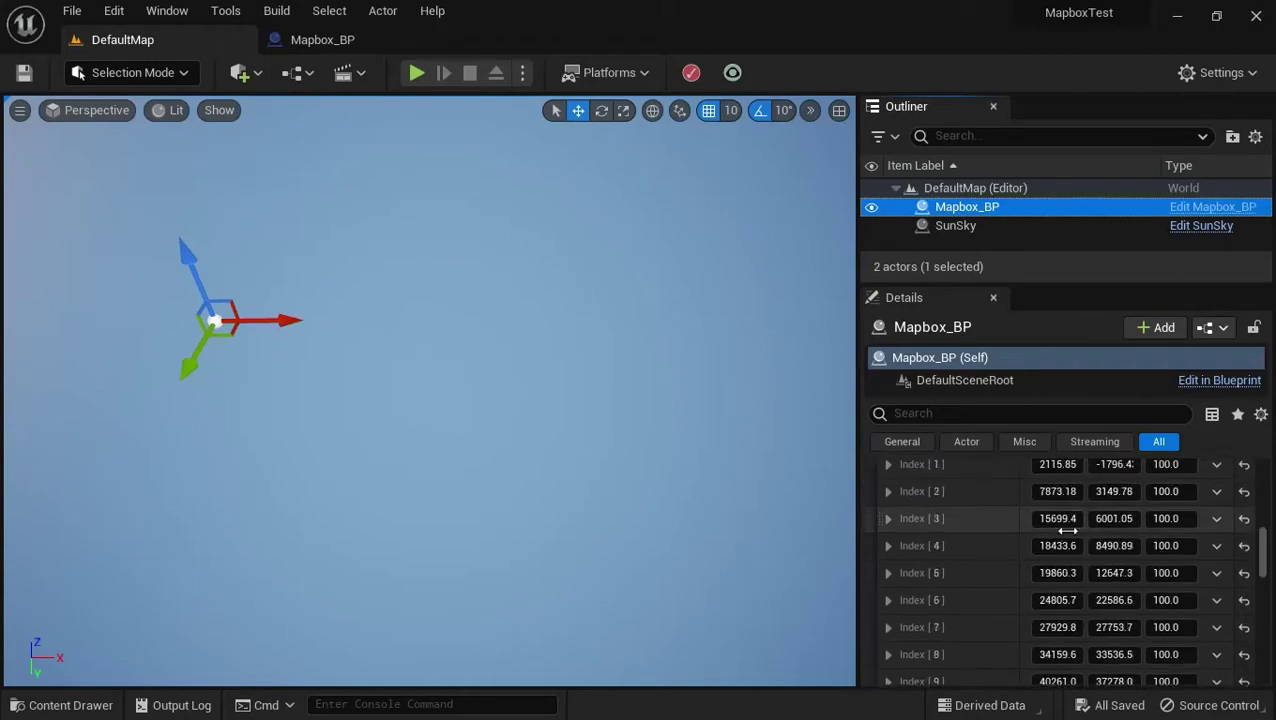
left_click(1180, 561)
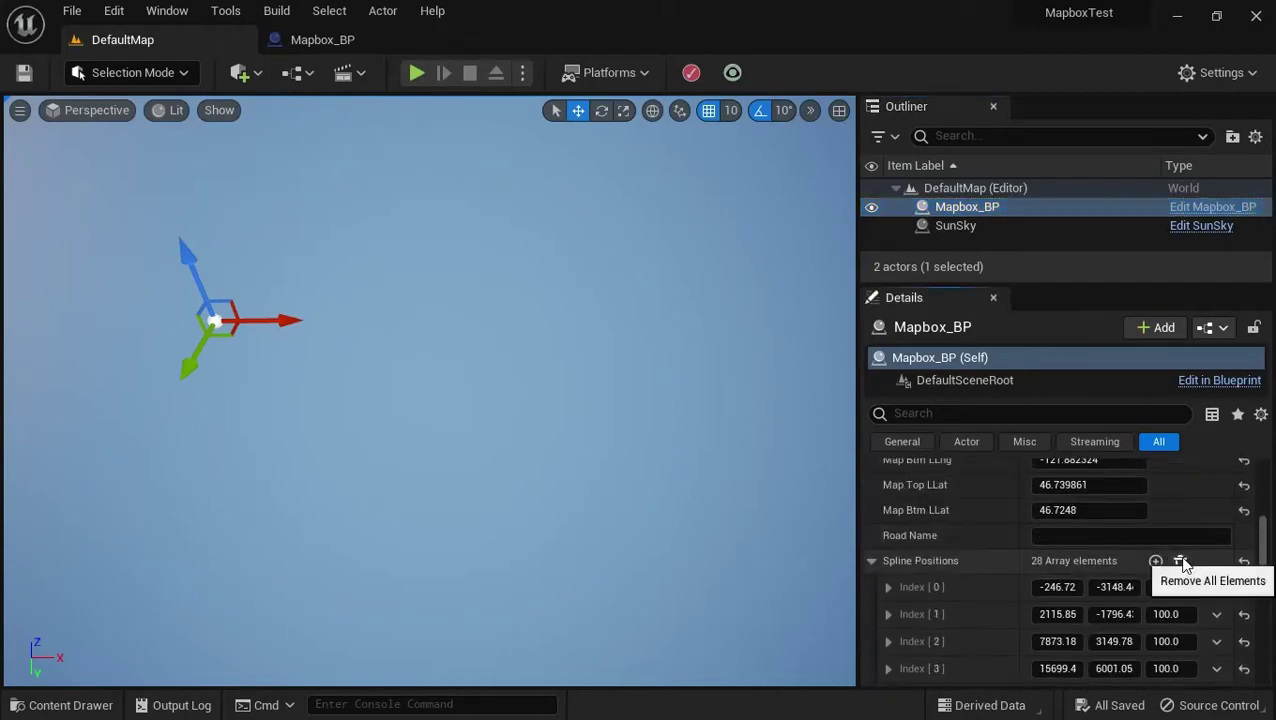
Launch the map selector from the Mapbox_BP default properties and maximize the Unreal Mapbox Bridge window.
scroll(1077, 546, "down", 5)
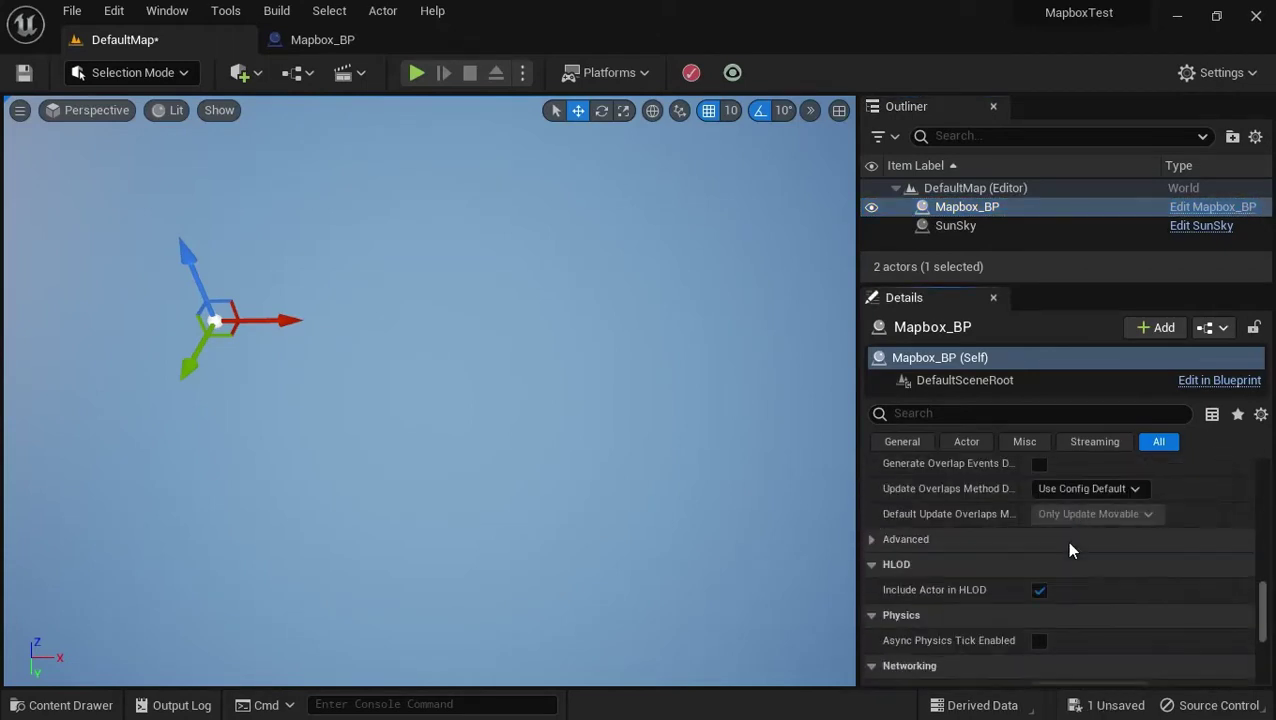
scroll(1071, 548, "up", 10)
scroll(1077, 548, "down", 1)
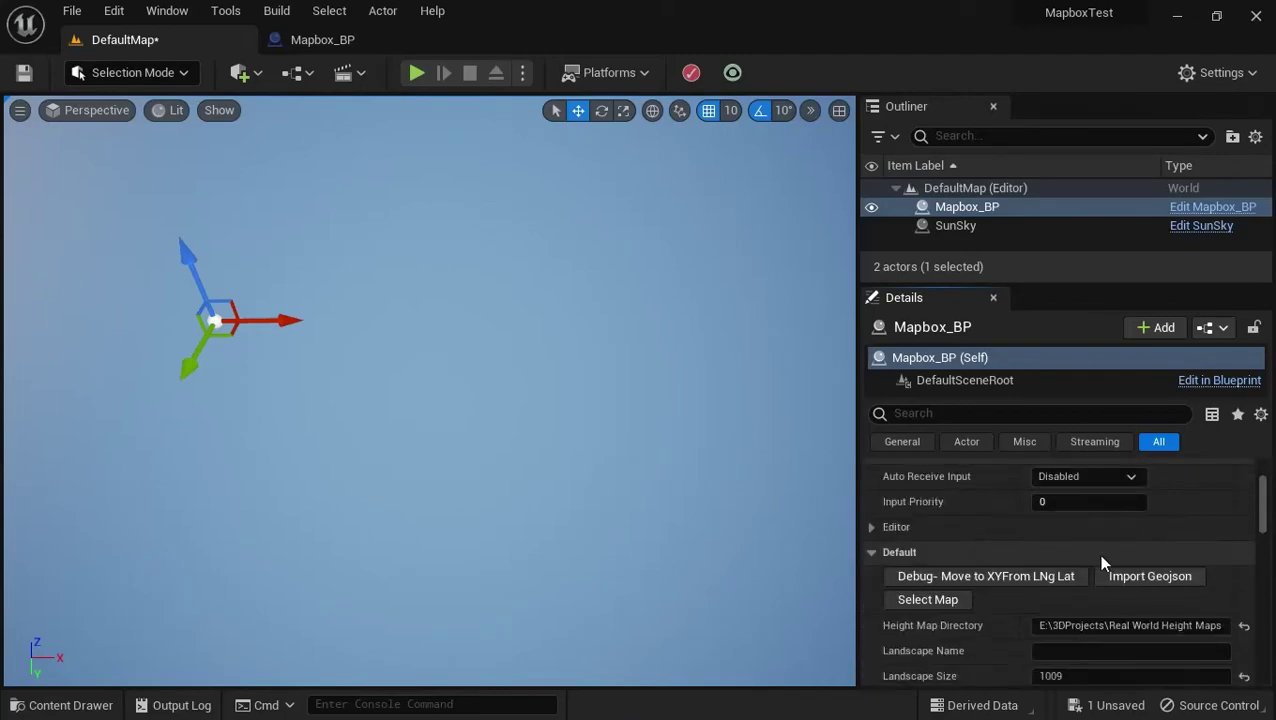
left_click(926, 598)
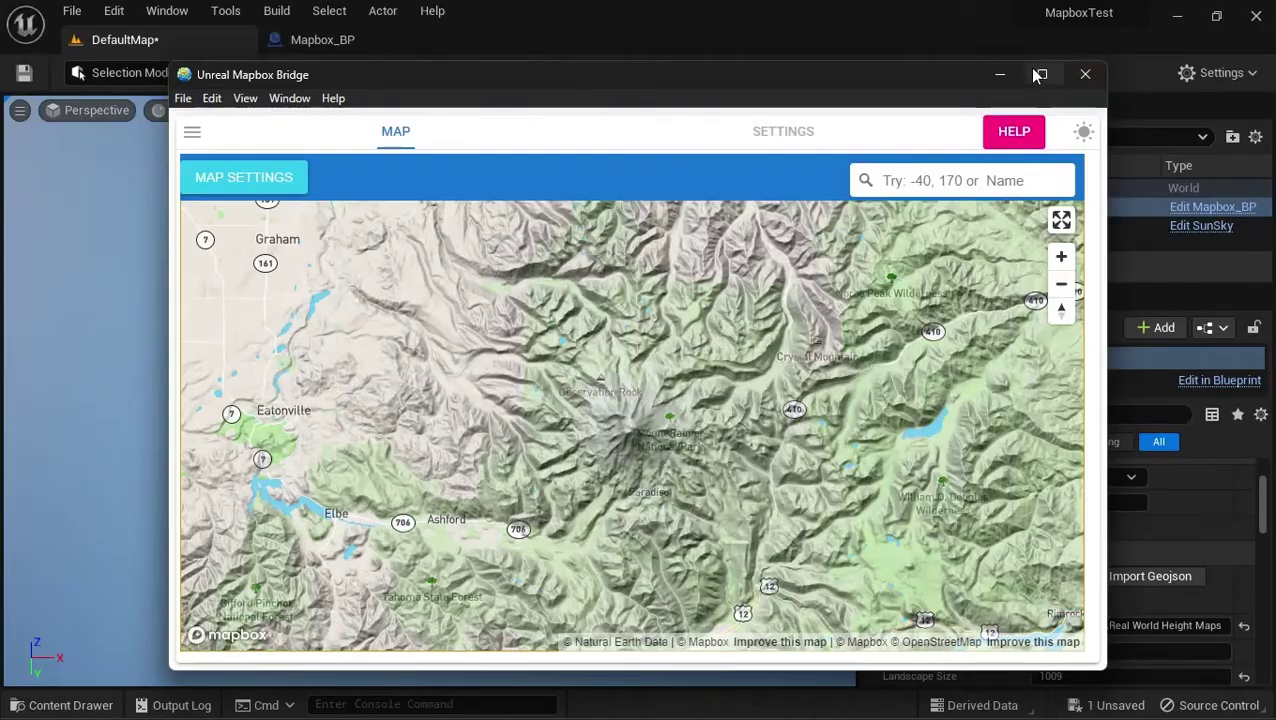
left_click(1043, 75)
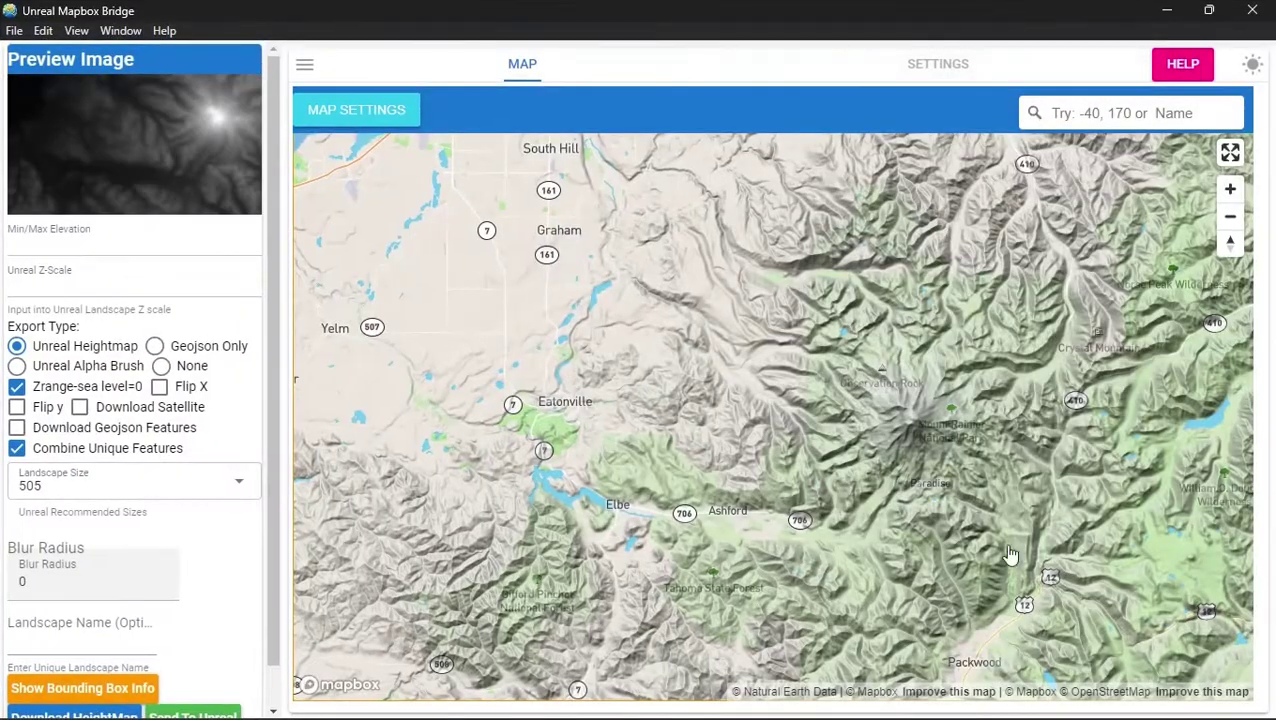
Place the terrain selection square over the curve of Nisqually Entrance to Longmire Rd, north of the Nisqually River.
scroll(873, 532, "up", 5)
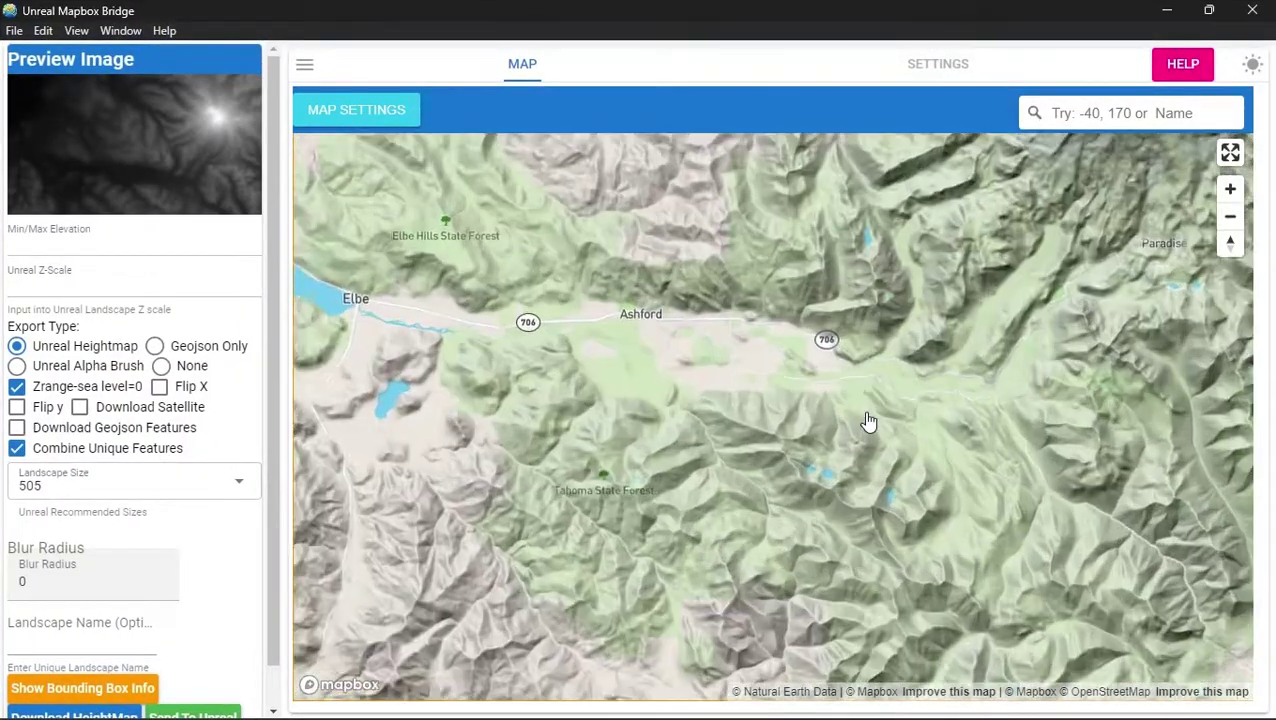
scroll(841, 385, "up", 4)
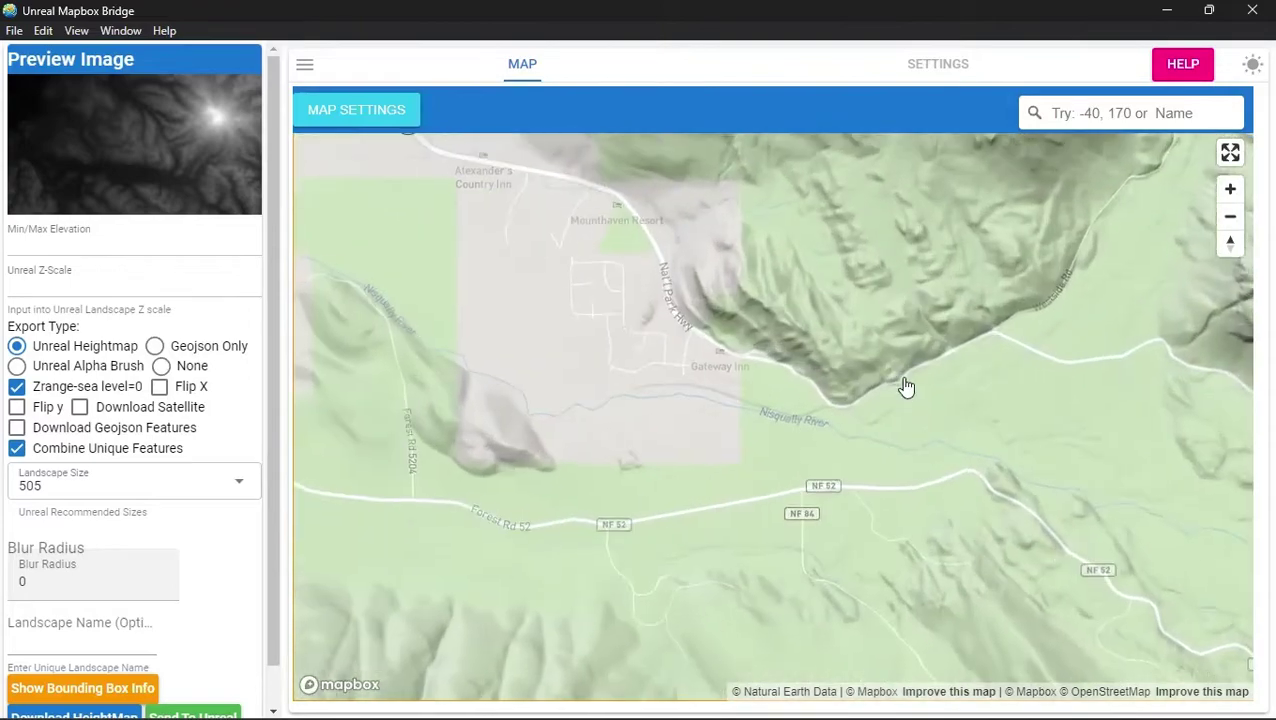
left_click_drag(841, 384, 578, 347)
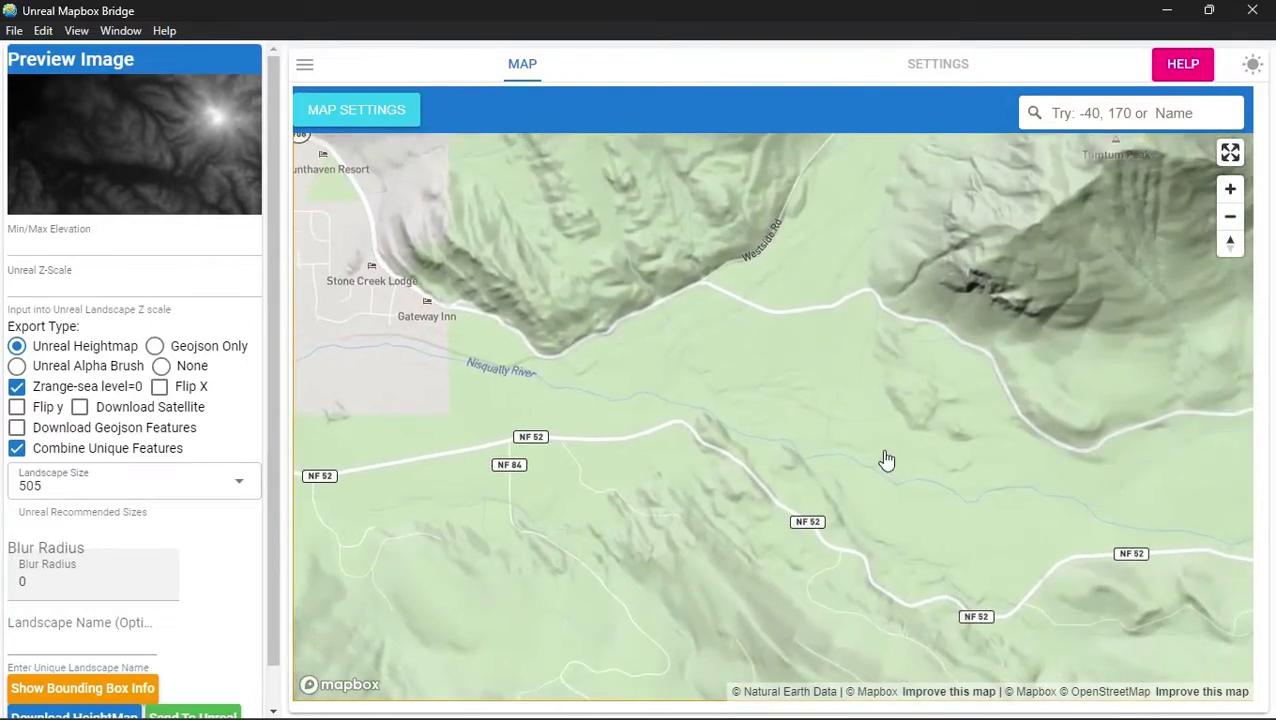
scroll(978, 395, "up", 3)
left_click_drag(978, 395, 527, 407)
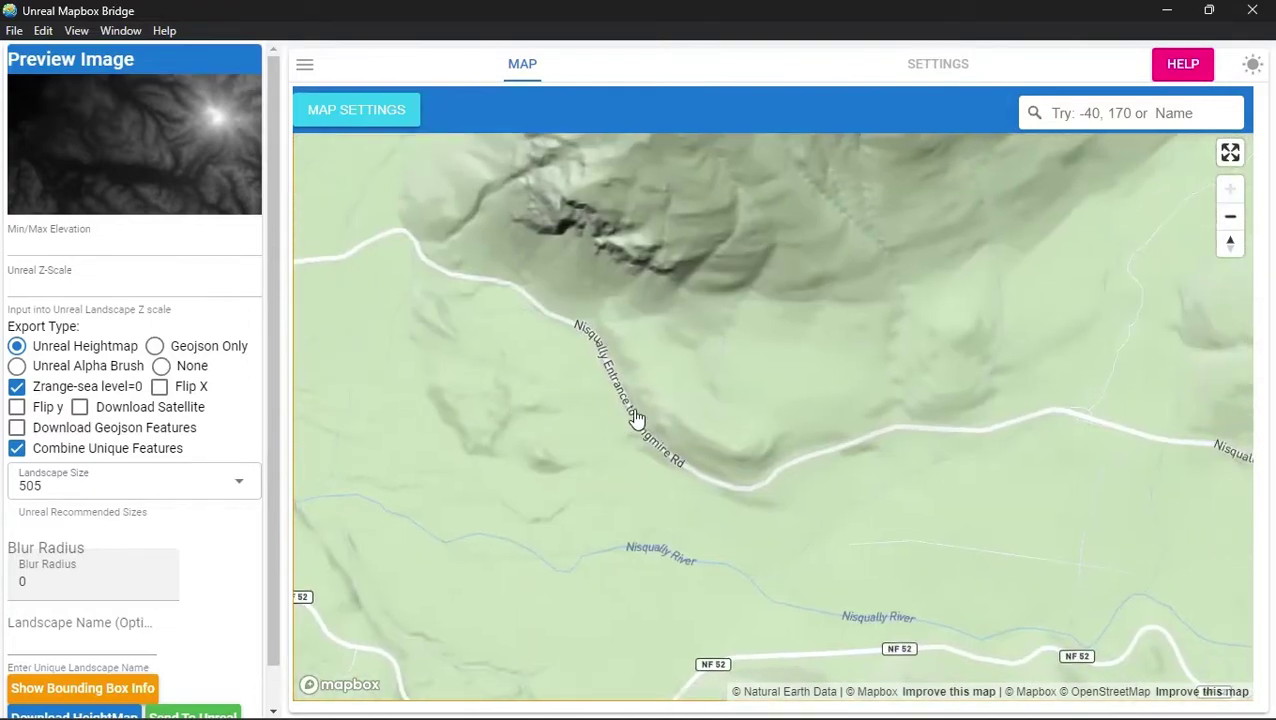
left_click_drag(635, 421, 752, 420)
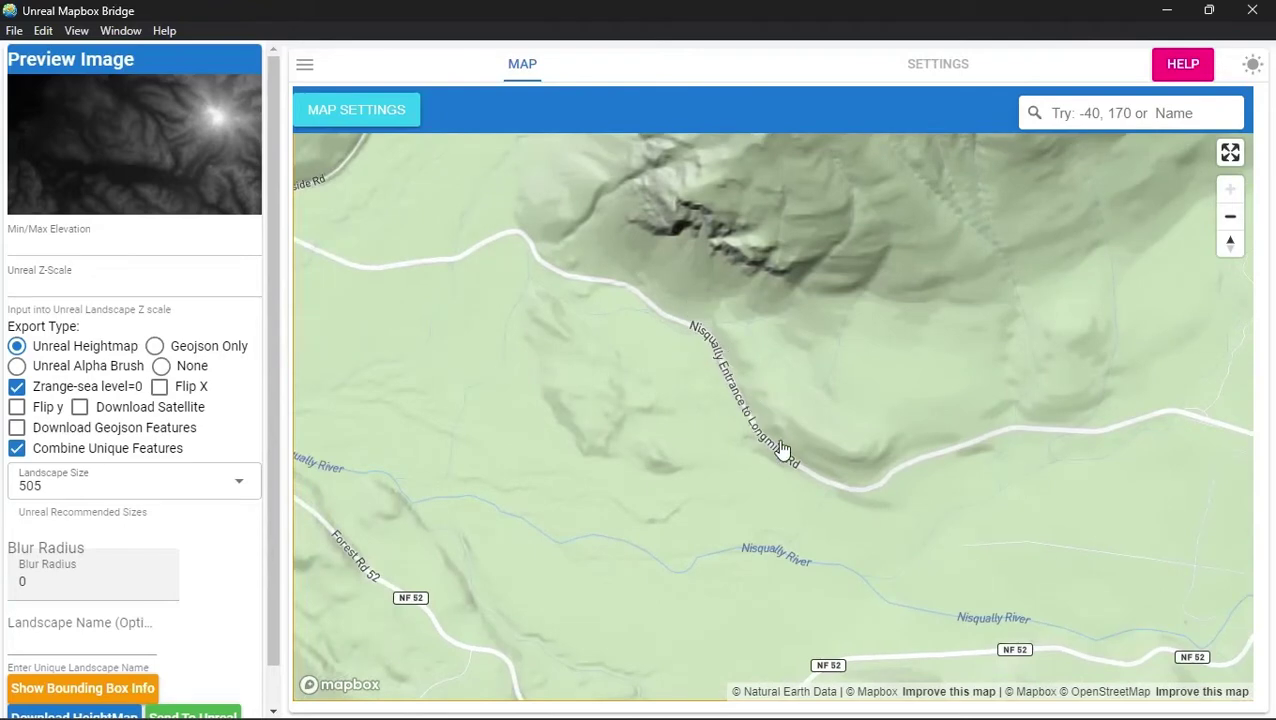
left_click(841, 443)
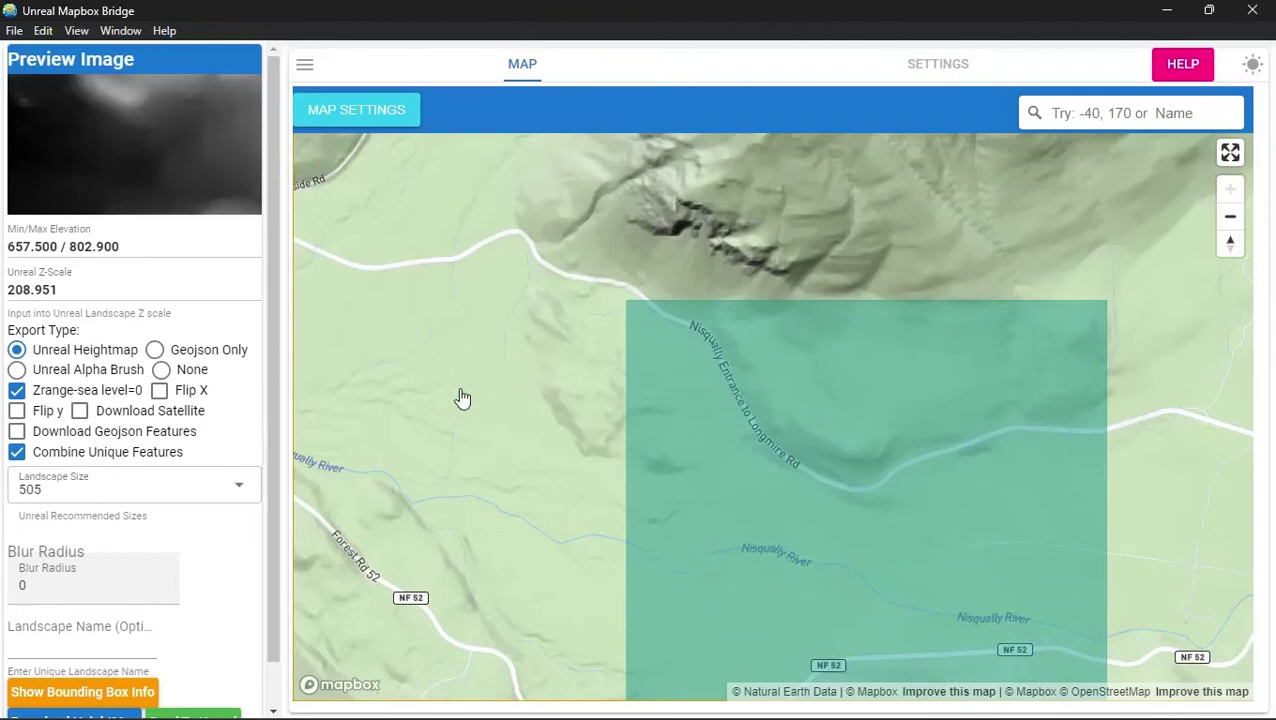
Set the landscape size to 1009x1009 and enable downloading of Geojson features for the export.
left_click(142, 466)
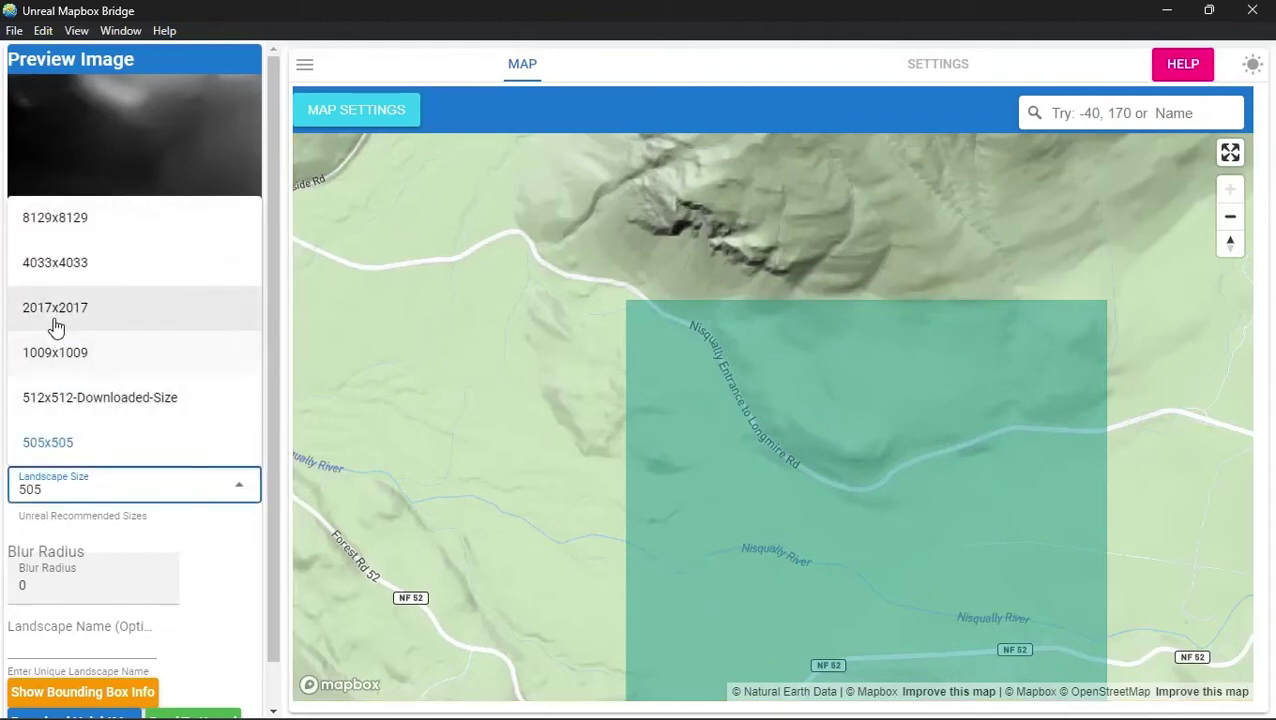
left_click(60, 360)
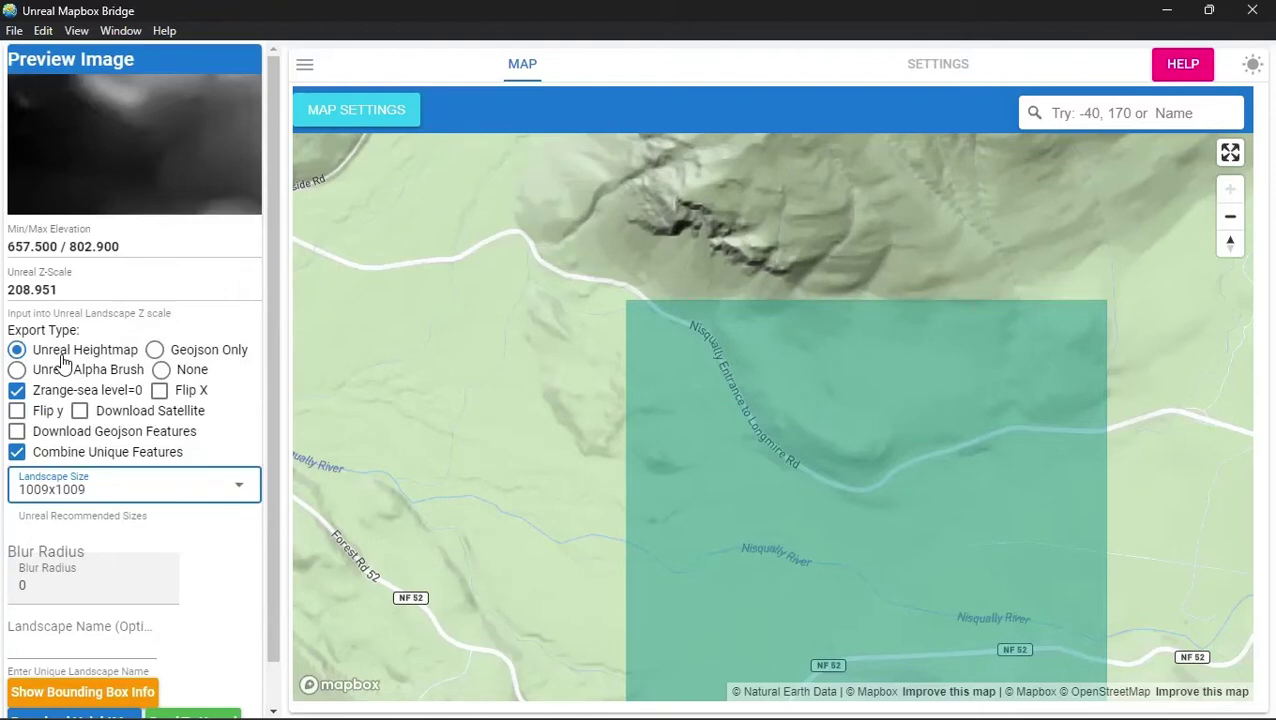
left_click(16, 433)
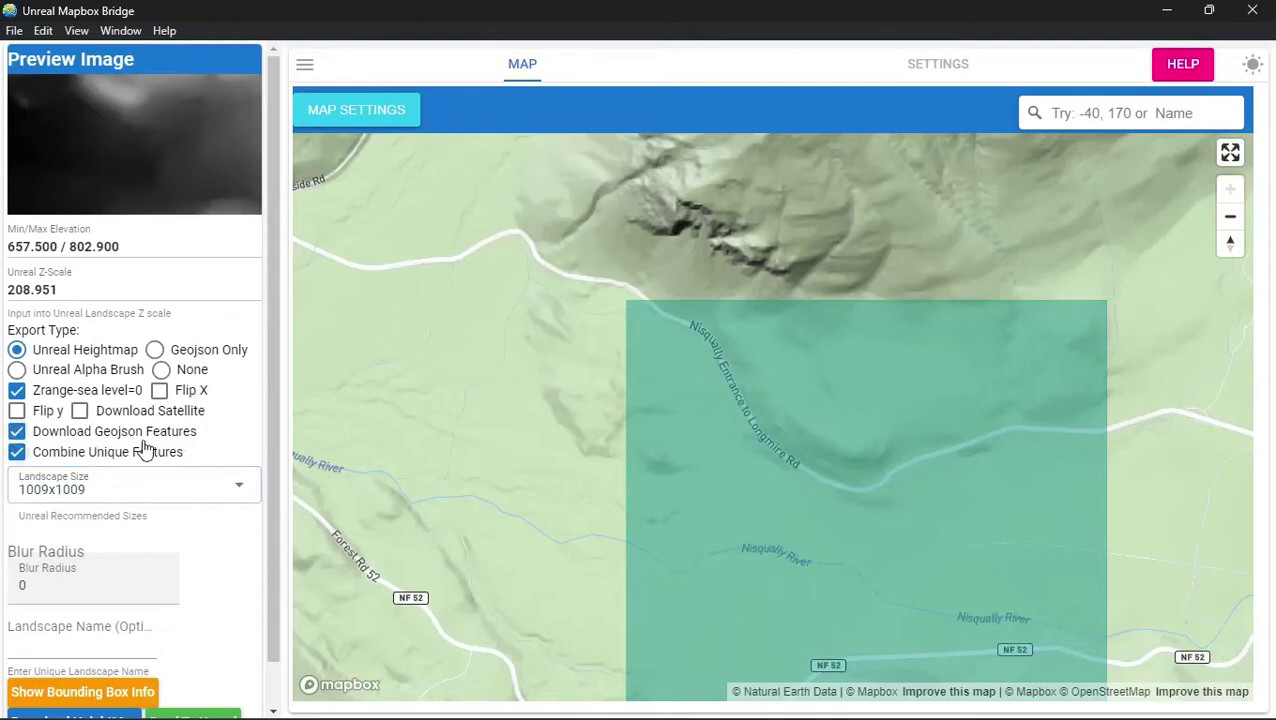
Send the selected terrain to Unreal and minimize the map window to return to the level.
scroll(143, 447, "down", 1)
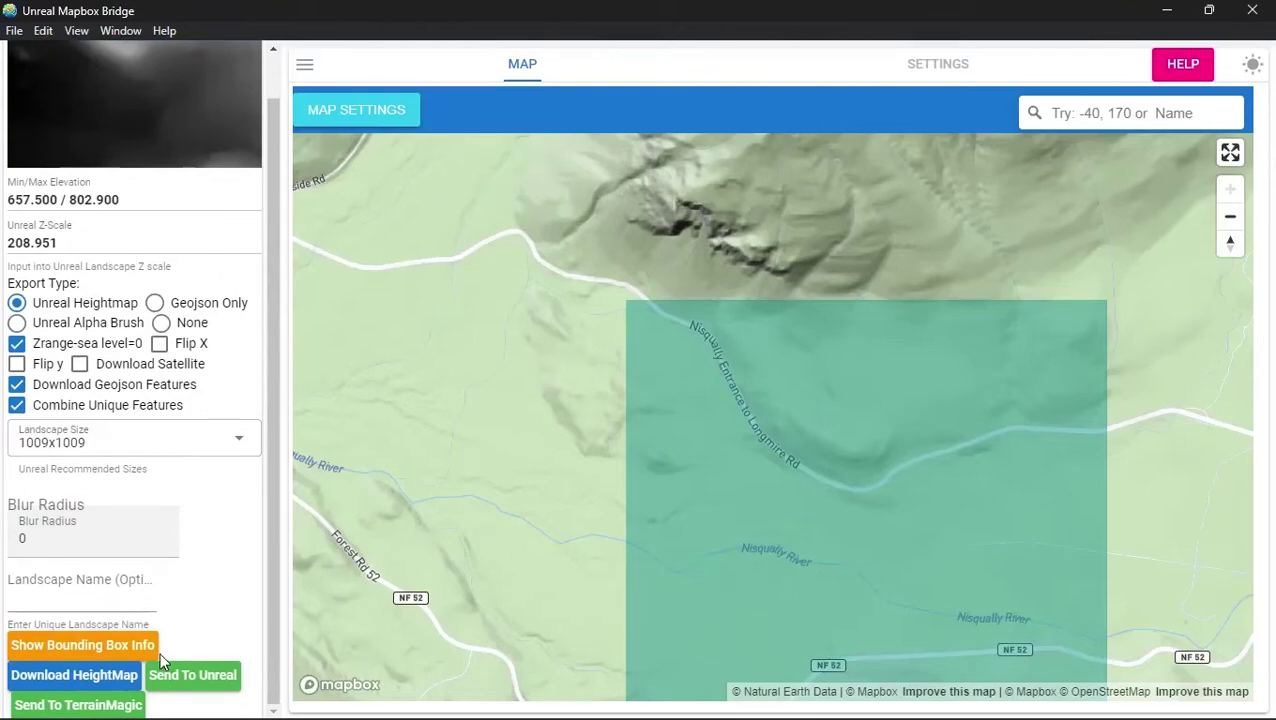
left_click(215, 679)
left_click(1164, 10)
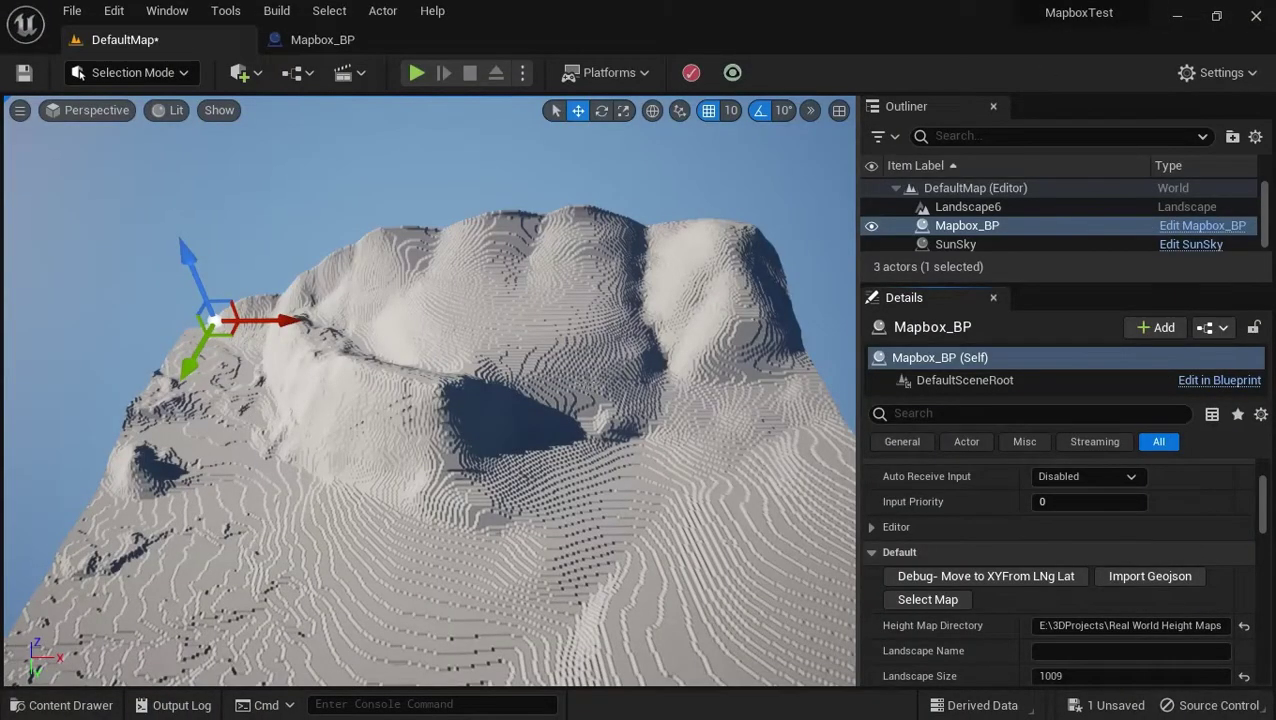
Set the Z scale of the imported Landscape6 to 50 and inspect the flattened terrain.
mouse_move(521, 416)
right_mouse_down()
mouse_move(403, 578)
mouse_move(427, 607)
mouse_move(748, 472)
mouse_move(484, 427)
mouse_move(501, 402)
mouse_move(526, 435)
right_mouse_up()
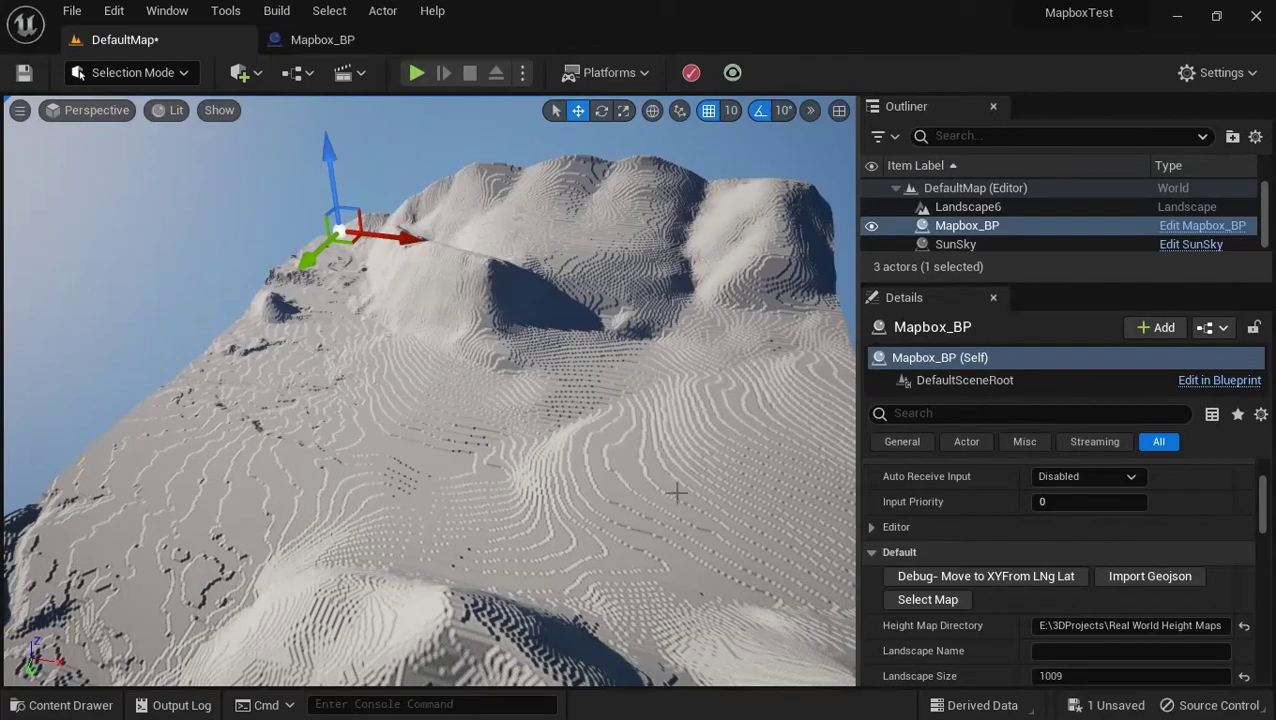
mouse_move(478, 444)
right_mouse_down()
mouse_move(507, 464)
mouse_move(548, 430)
mouse_move(476, 446)
right_mouse_up()
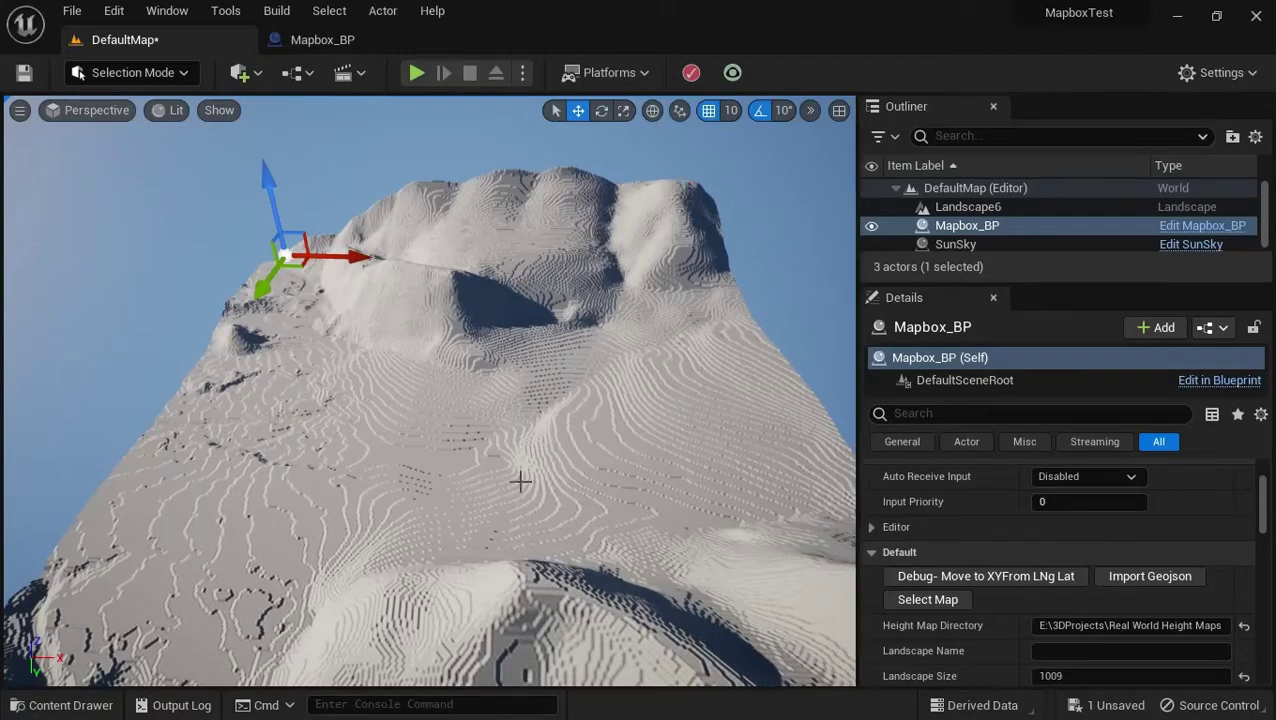
left_click(958, 208)
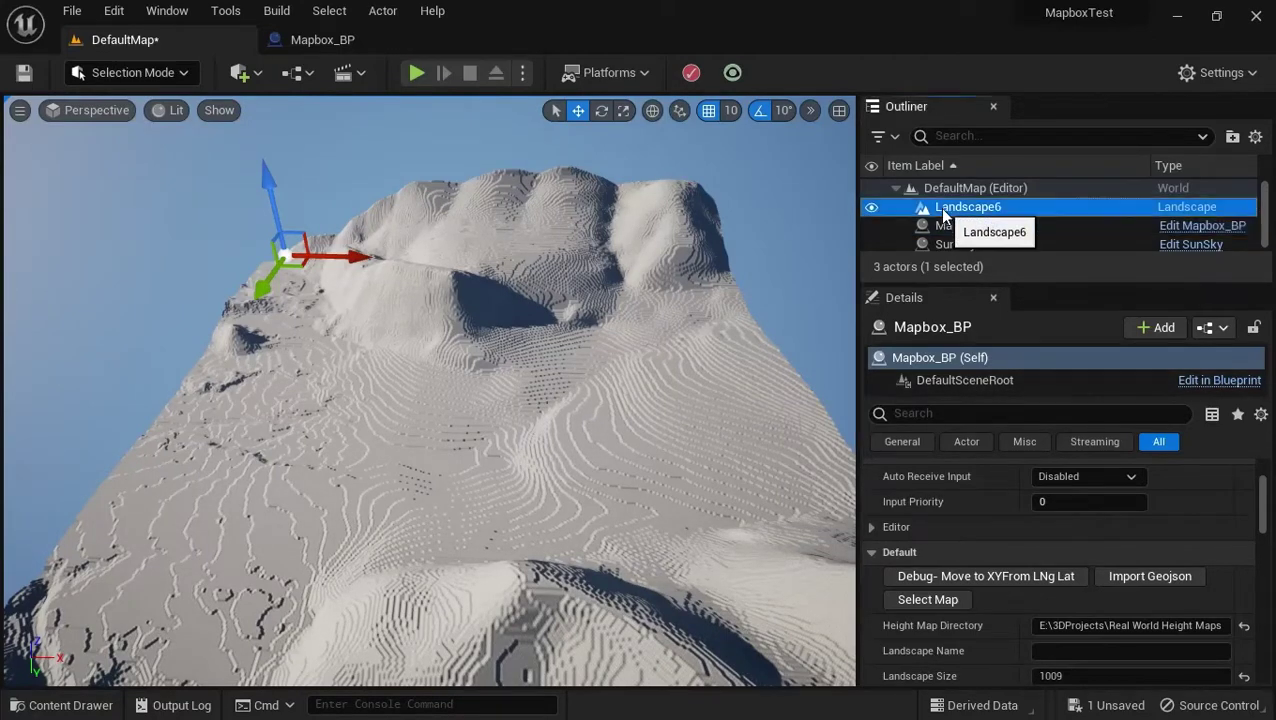
scroll(1169, 540, "up", 2)
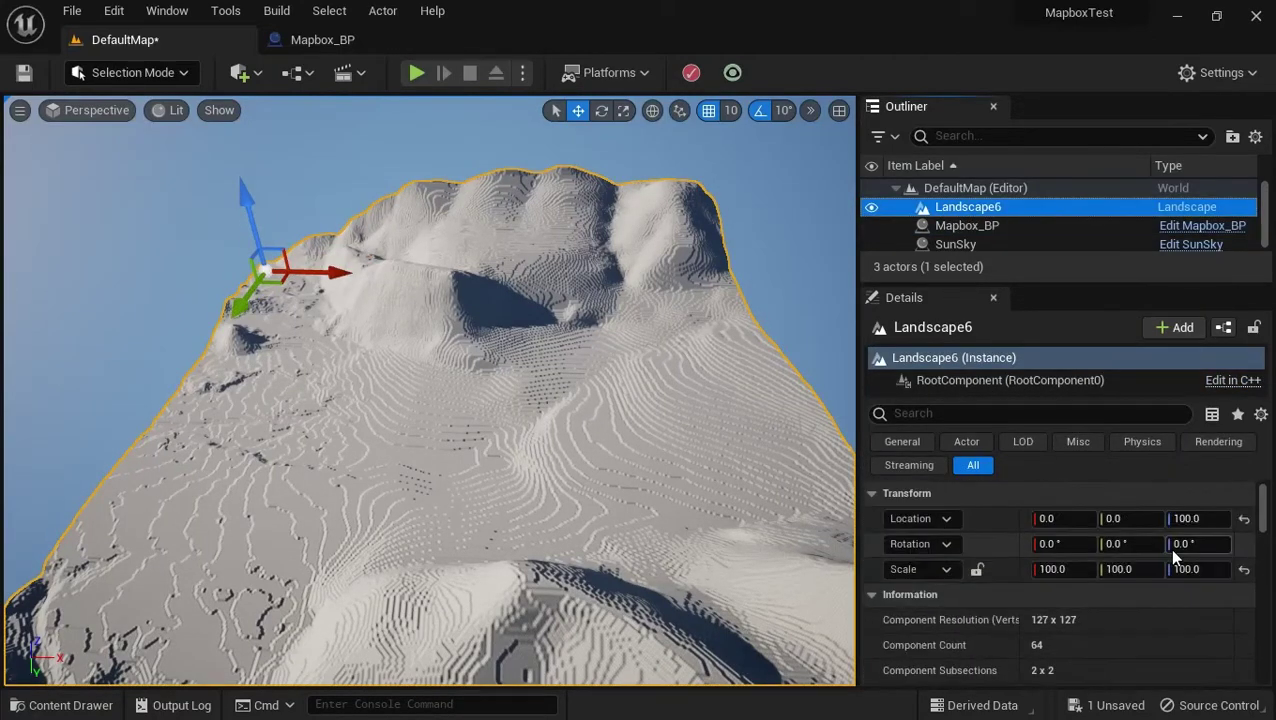
left_click(1180, 569)
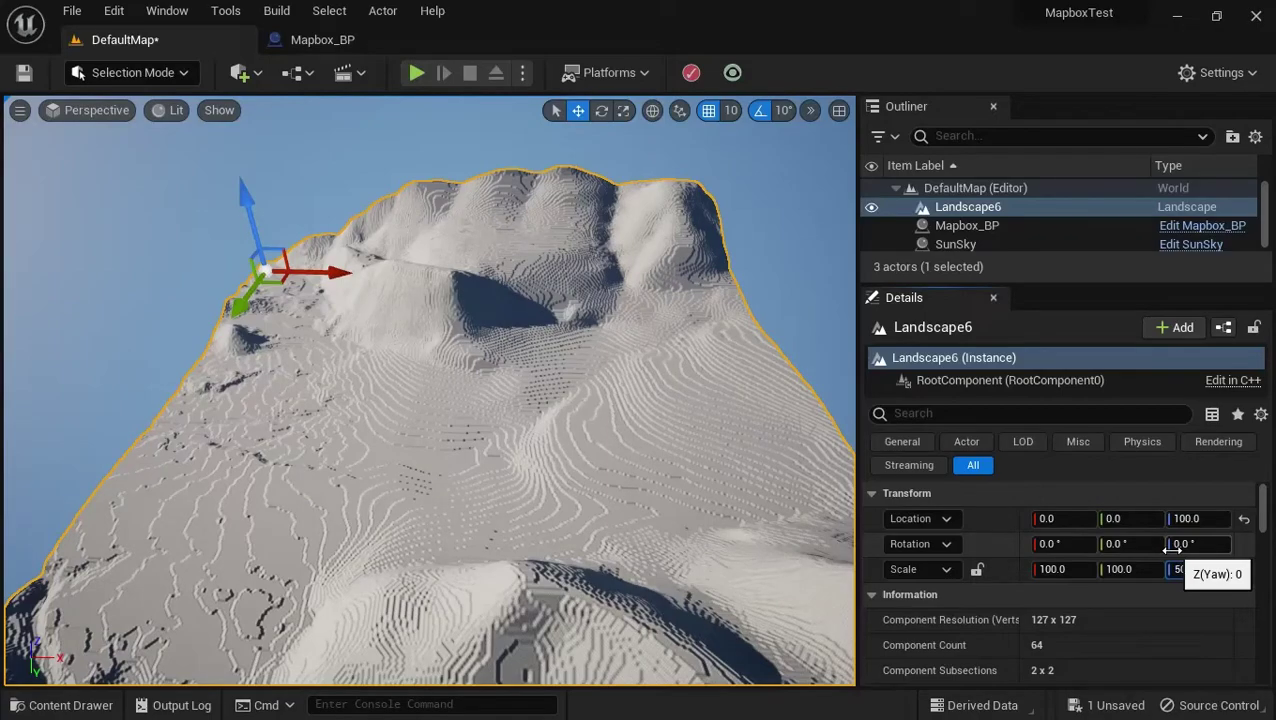
key("Return")
right_click_drag(474, 388, 200, 392)
right_click_drag(4, 392, 287, 271)
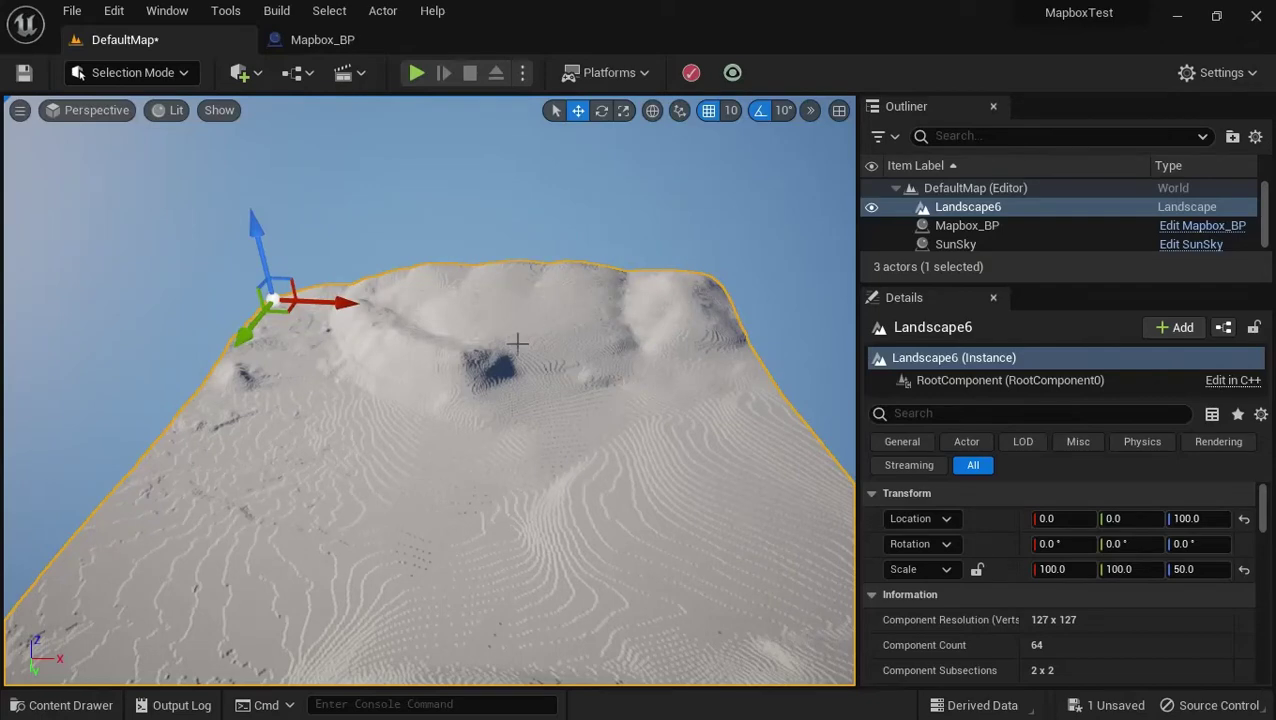
Open the project's content browser and display the contents of the Plugins folder with its subfolder tree collapsed.
left_click(75, 705)
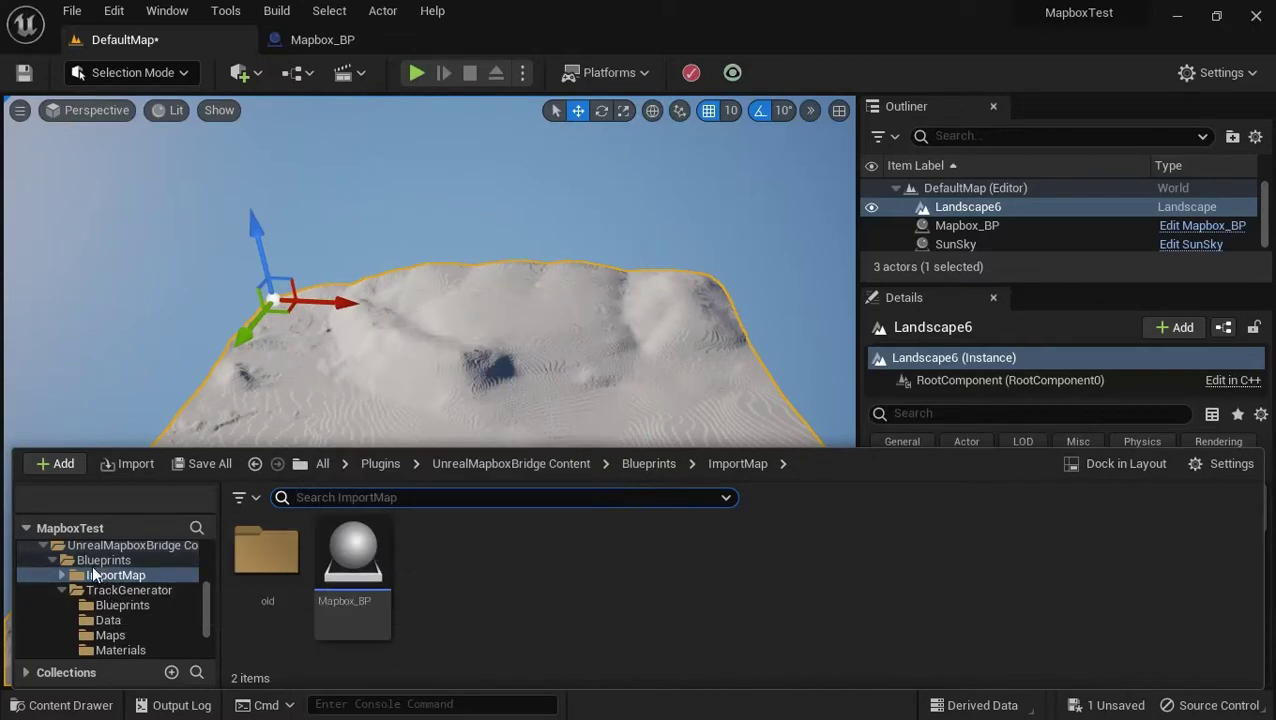
scroll(95, 570, "up", 2)
scroll(97, 568, "up", 1)
scroll(97, 568, "down", 1)
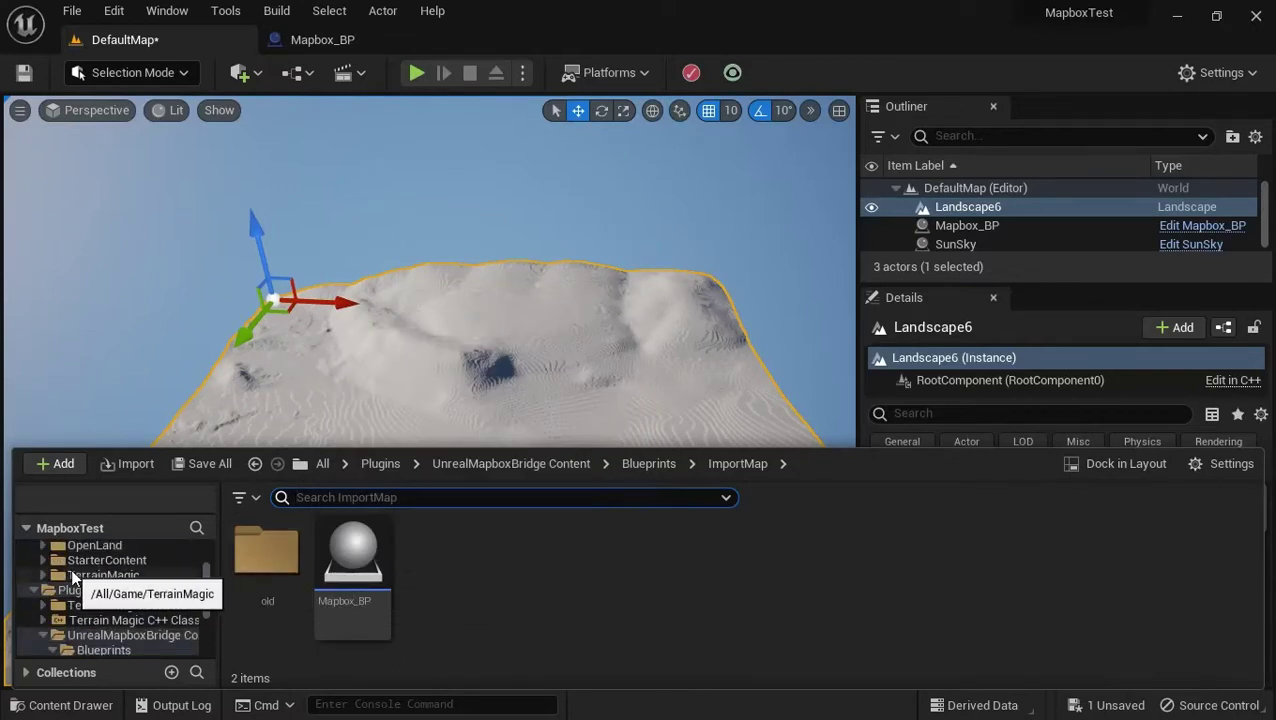
left_click(35, 587)
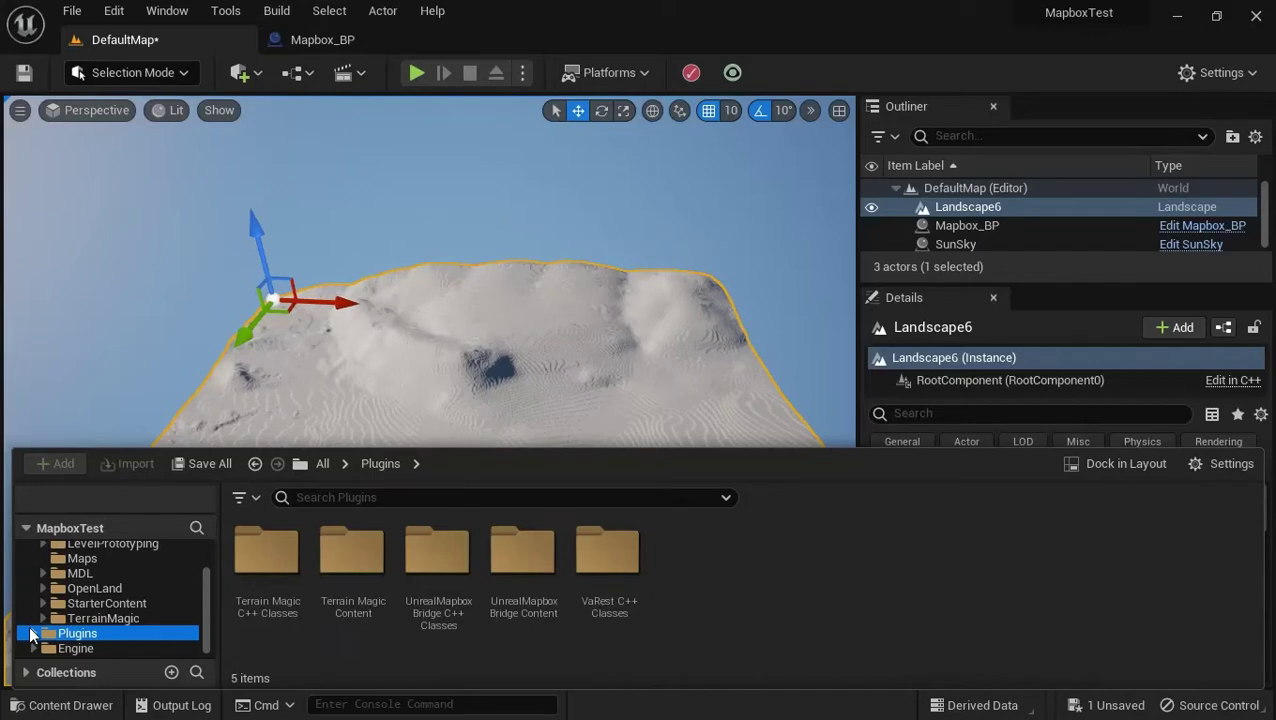
Check in the content browser's view settings that Show Plugin Content is enabled.
left_click(1216, 468)
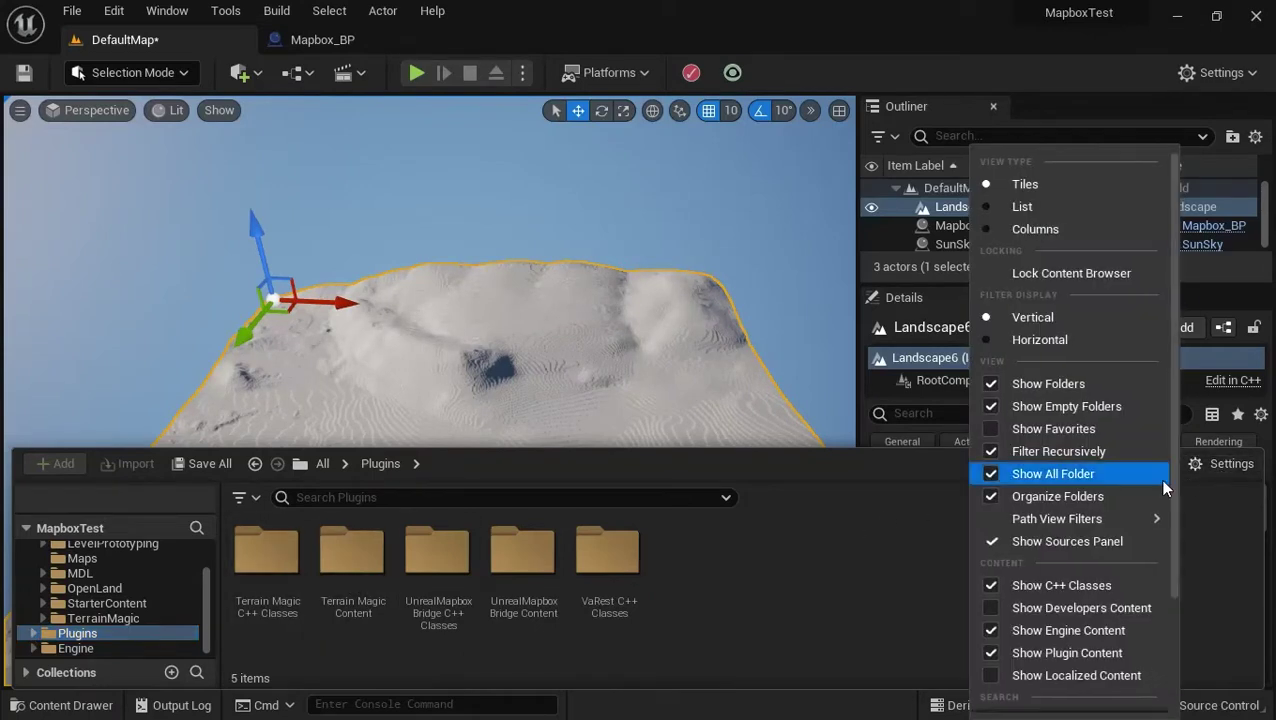
left_click(1227, 540)
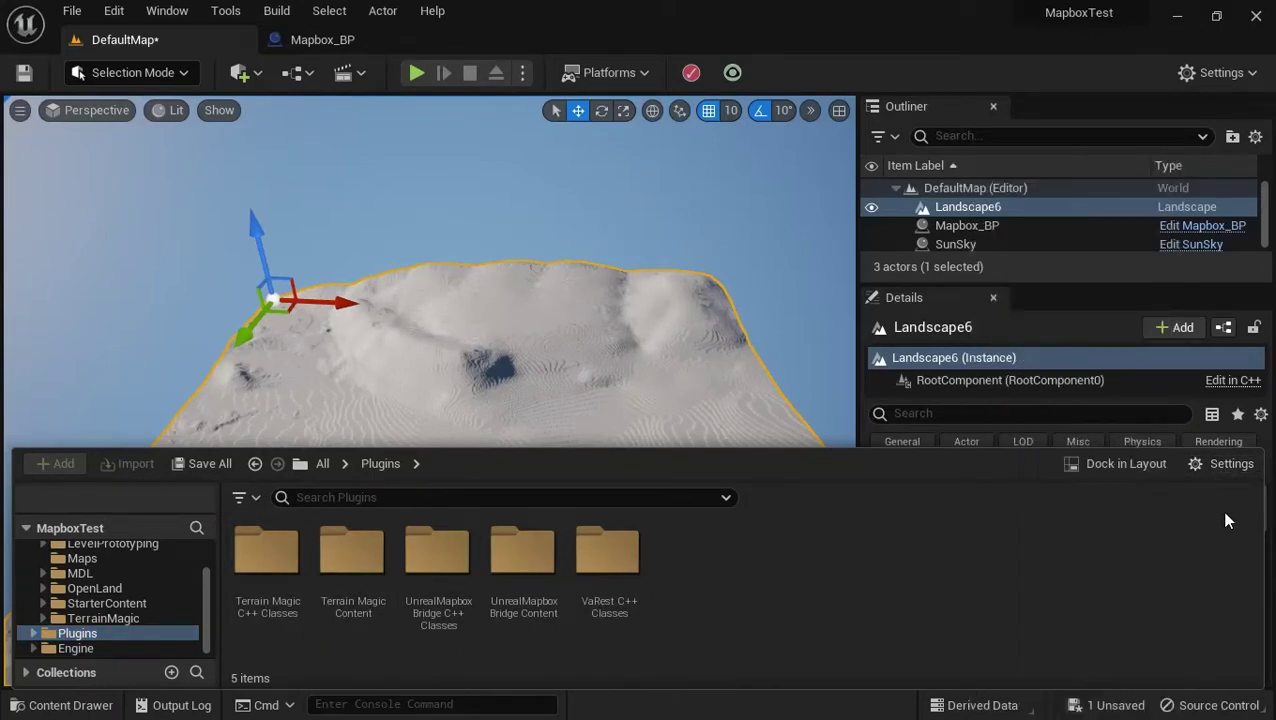
left_click(1202, 466)
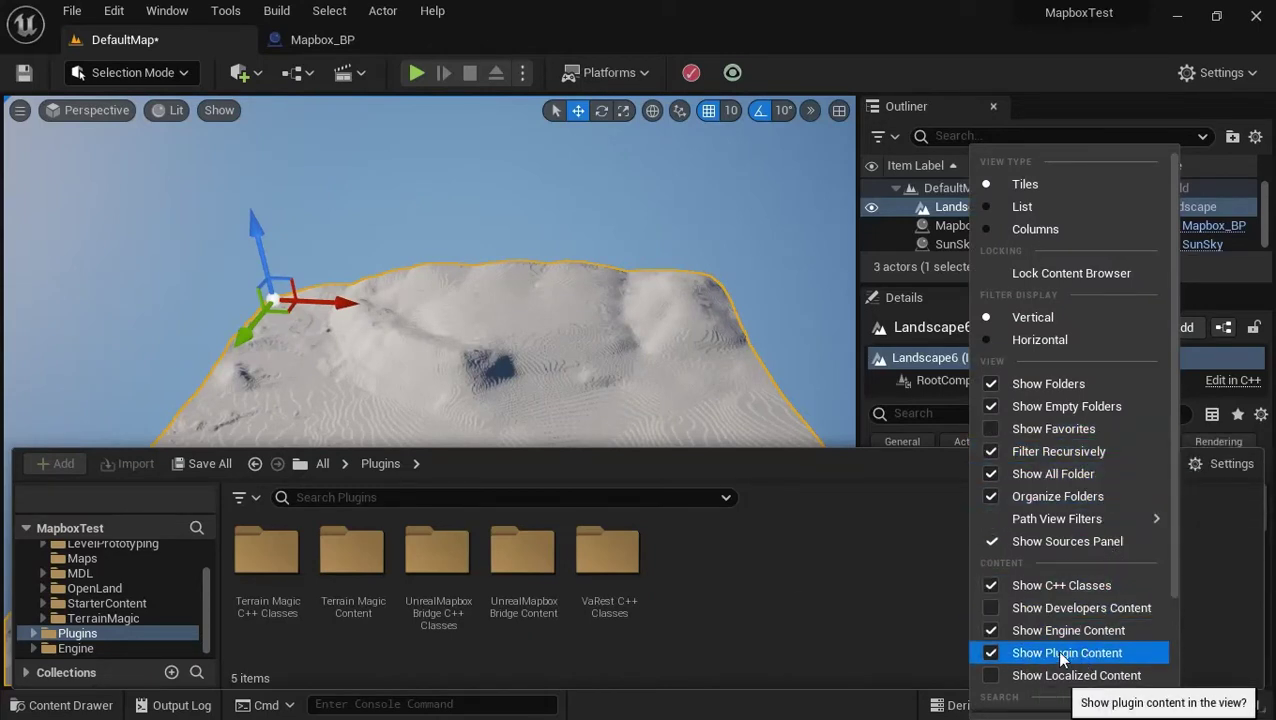
Open the Mapbox_BP blueprint from the ImportMap folder of the UnrealMapboxBridge plugin's Blueprints content.
left_click(76, 638)
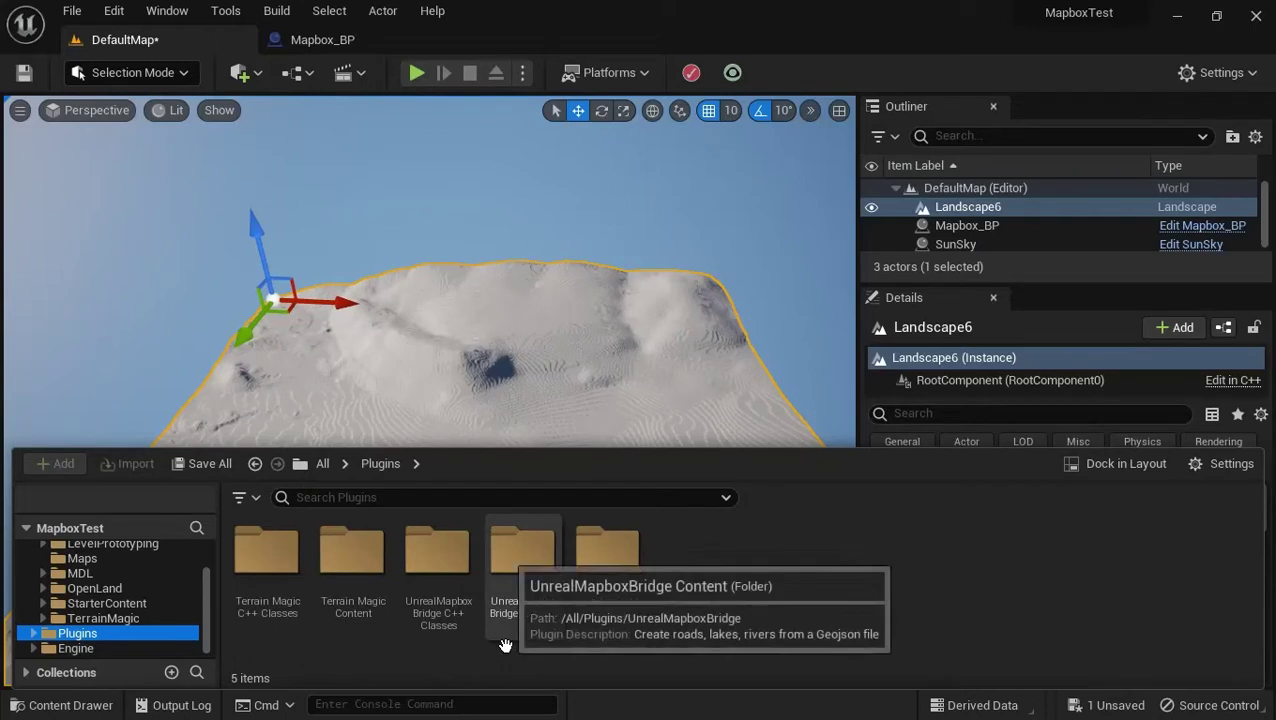
double_click(517, 569)
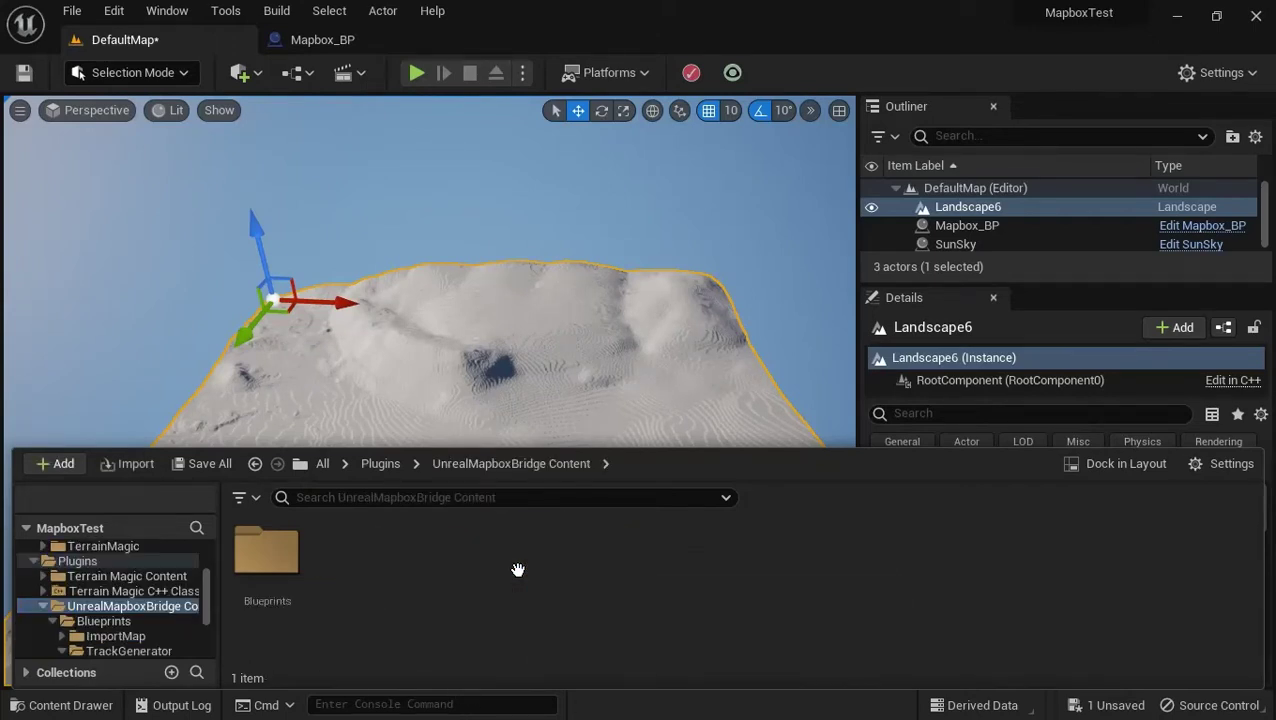
double_click(290, 581)
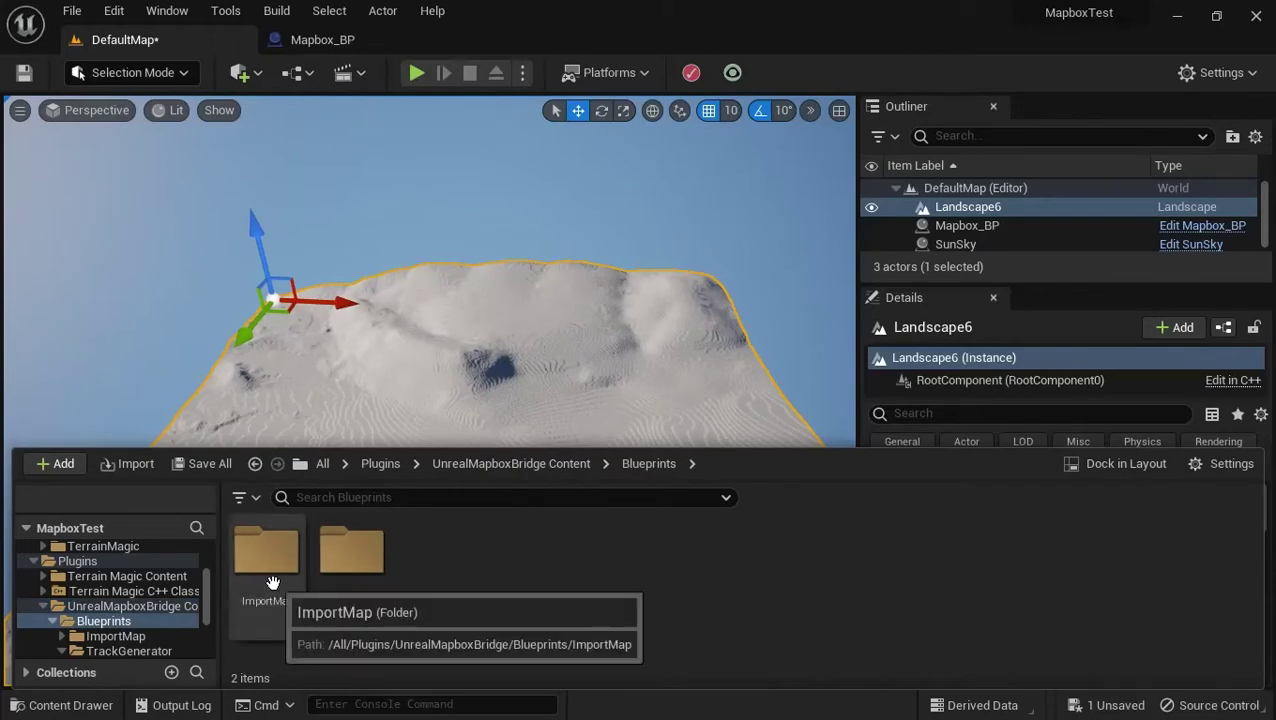
double_click(272, 588)
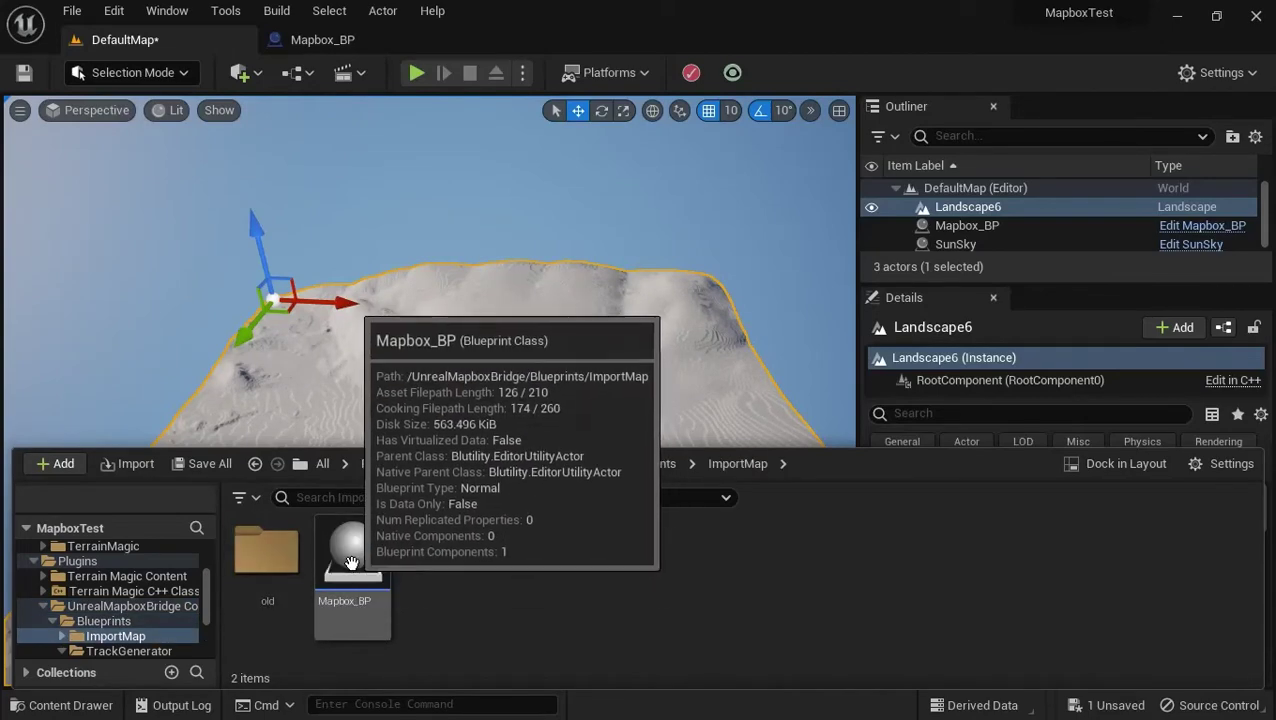
double_click(367, 615)
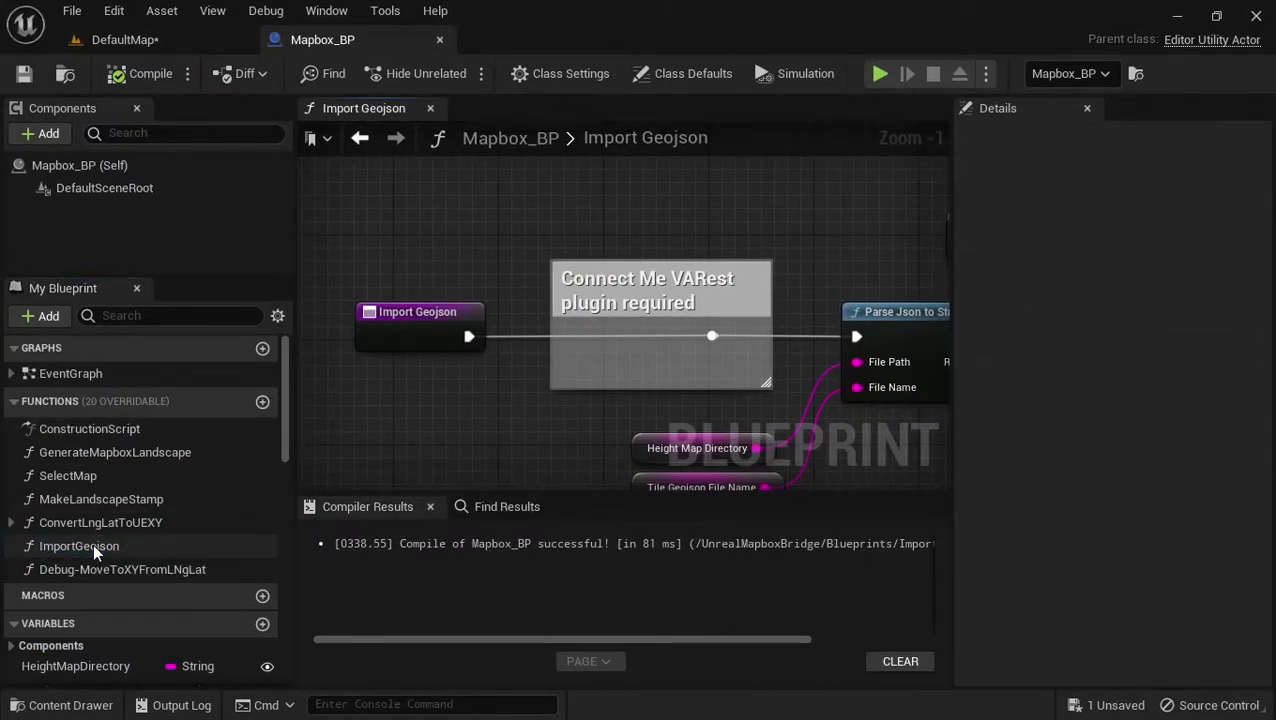
Break and reconnect the execution link from Import Geojson to the reroute node in the "Connect Me VARest plugin required" comment.
right_click_drag(414, 443, 410, 436)
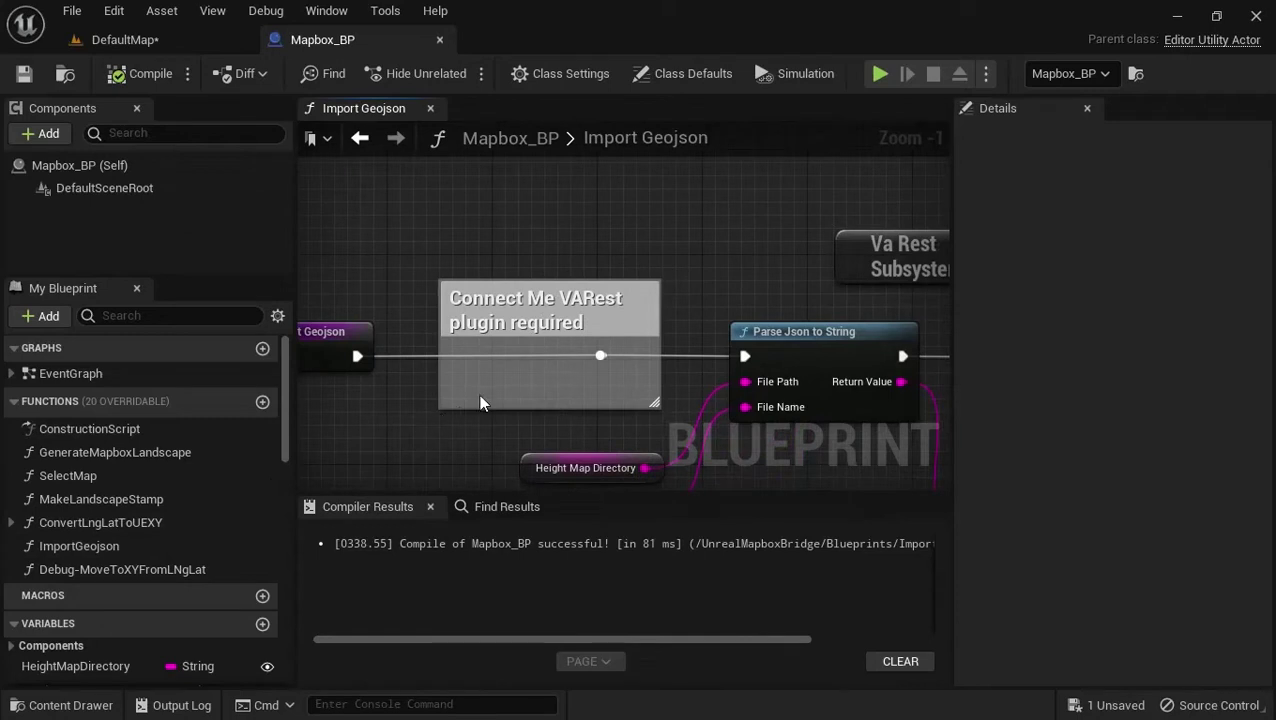
left_click(484, 355, "alt")
right_click_drag(474, 376, 525, 356)
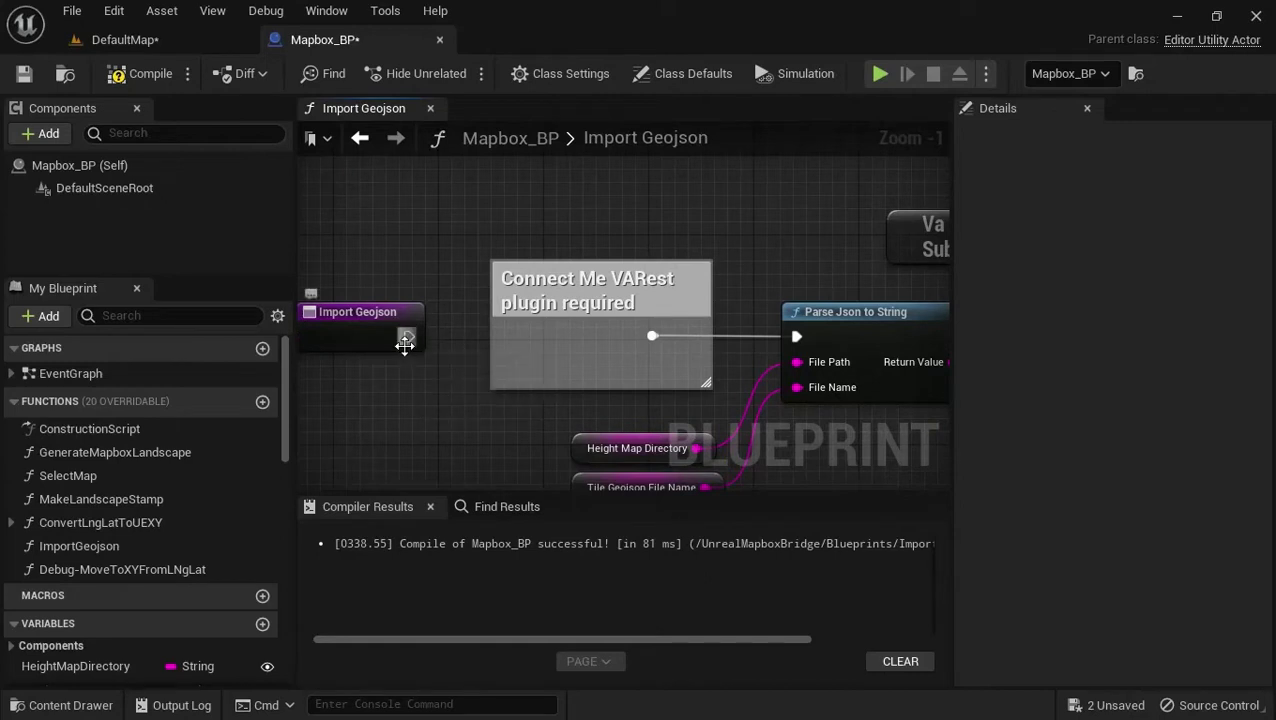
left_click_drag(407, 337, 653, 338)
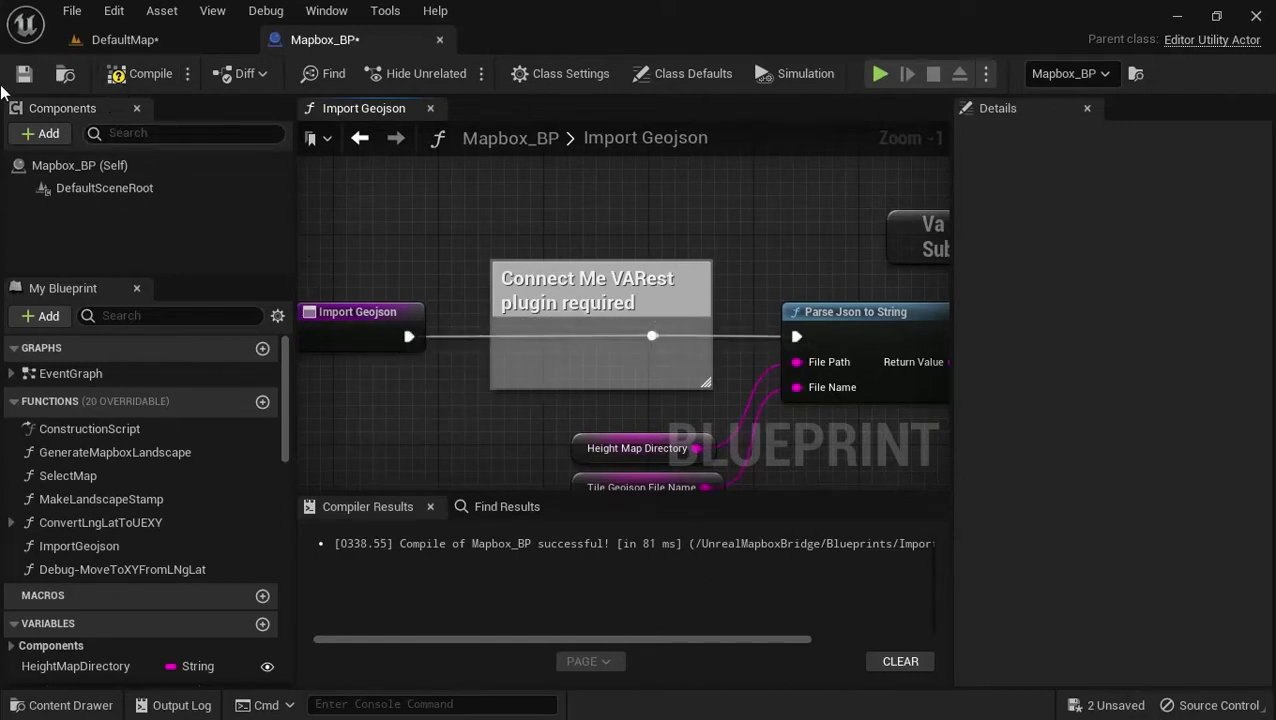
Save and compile the Mapbox_BP blueprint, and close it to return to the level.
left_click(24, 73)
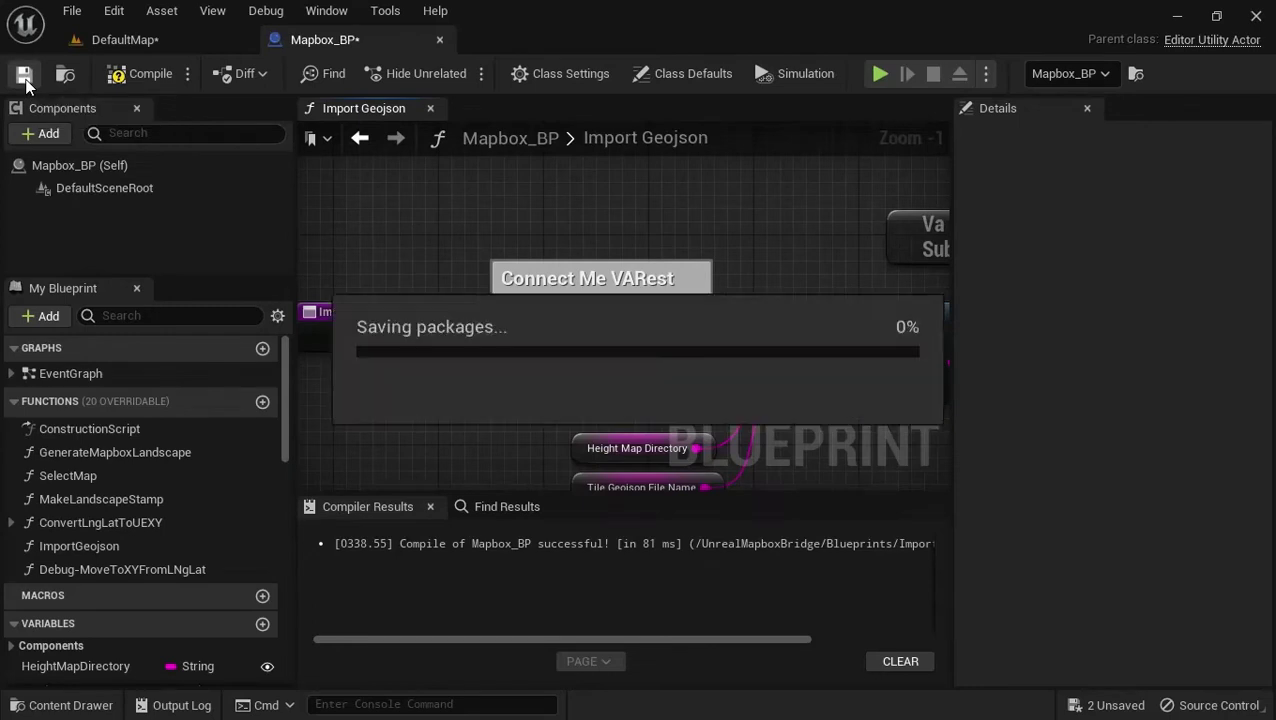
left_click(138, 76)
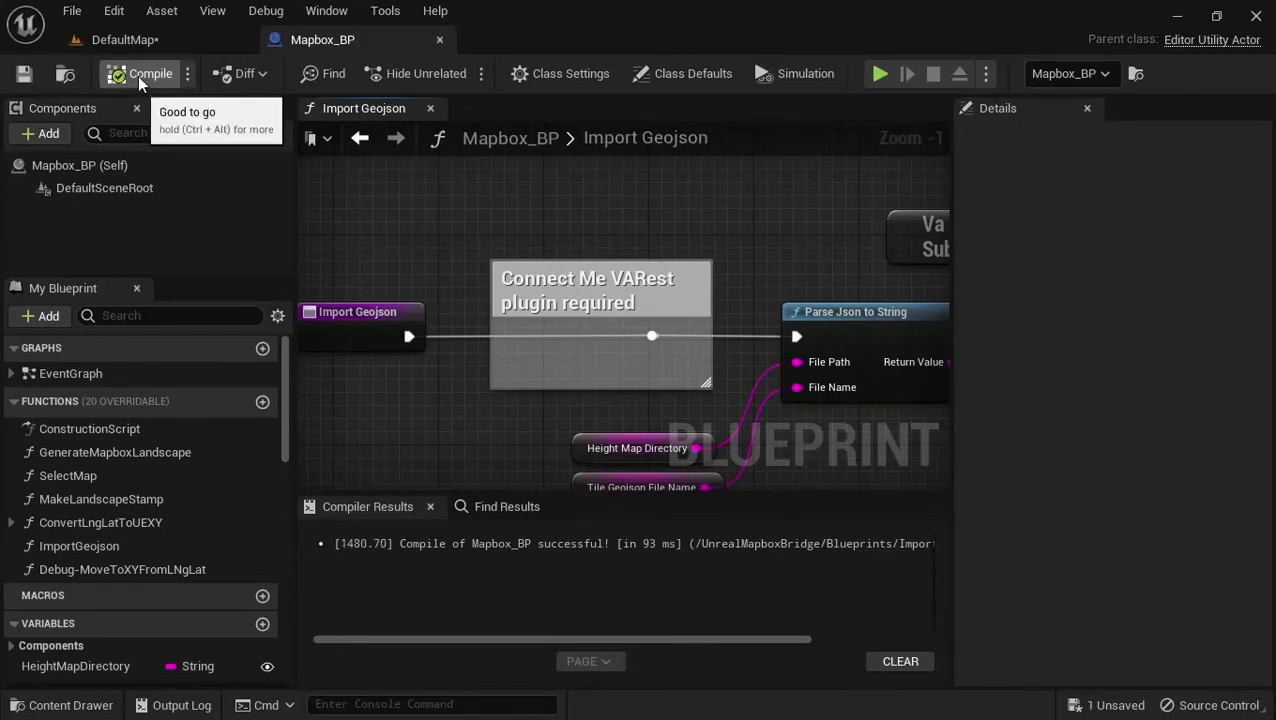
left_click(439, 39)
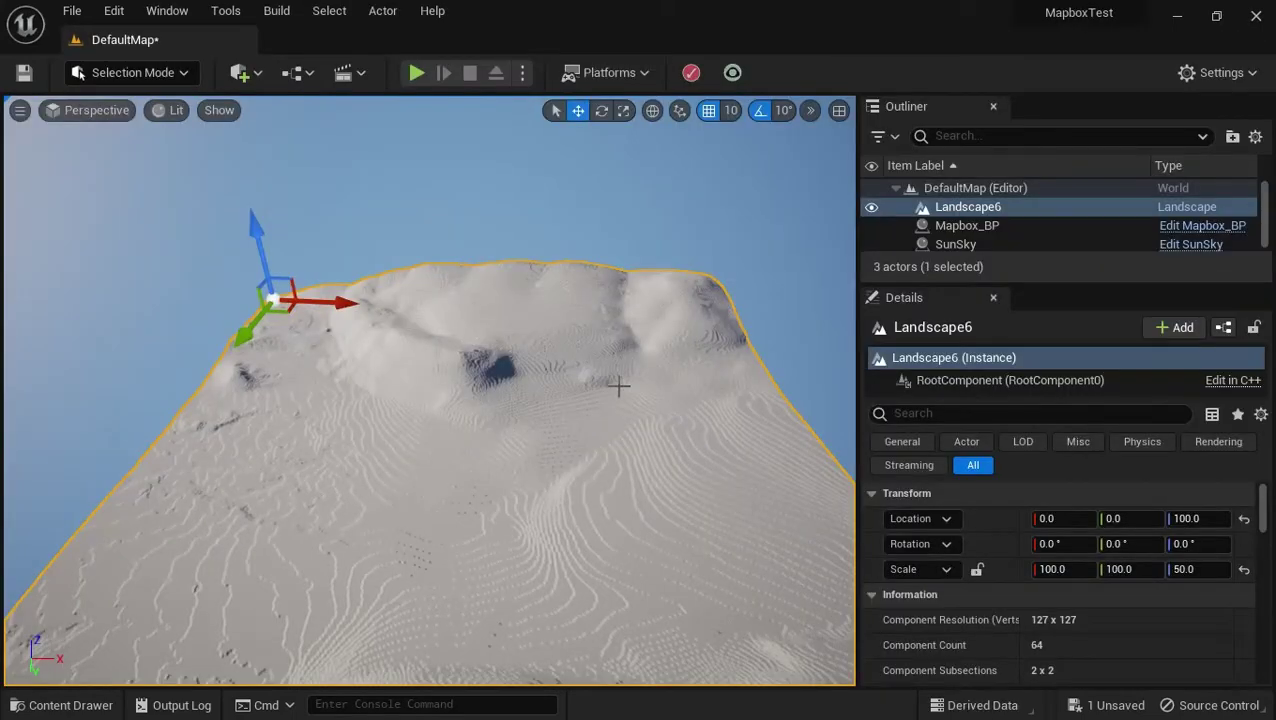
Open the TrackGenerator Blueprints folder inside the UnrealMapboxBridge plugin content.
left_click(85, 704)
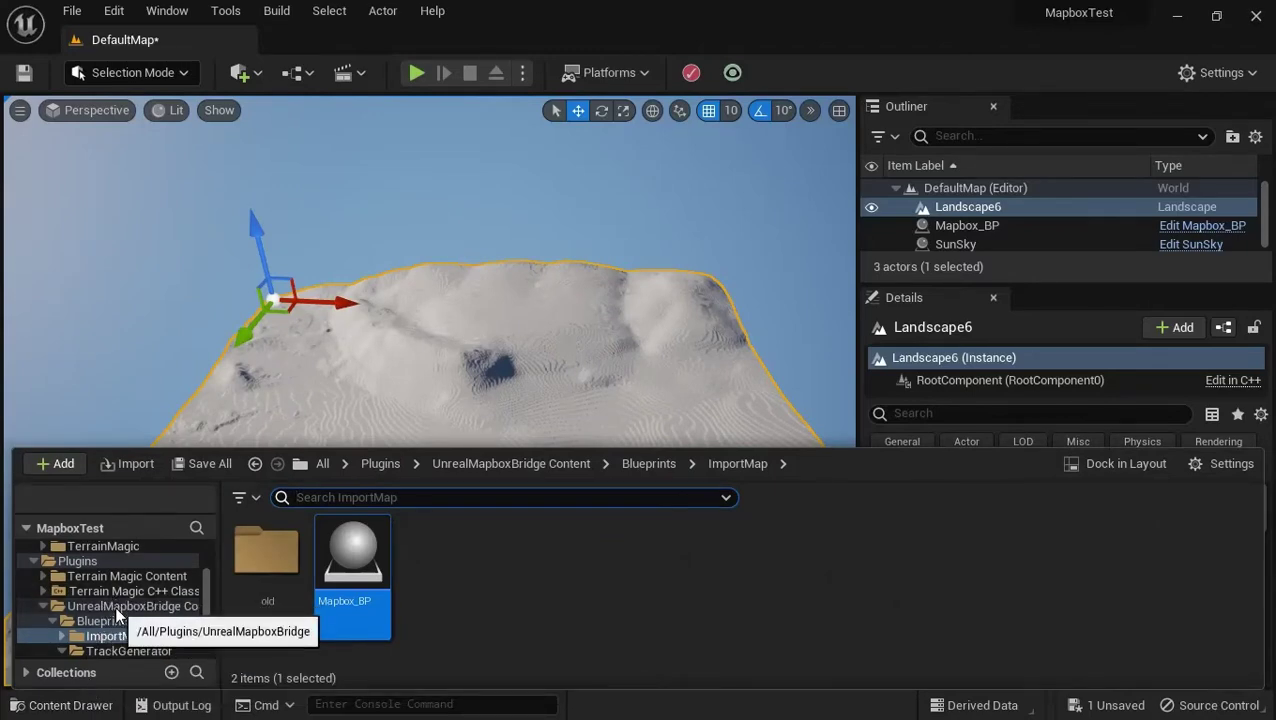
left_click(118, 606)
double_click(268, 560)
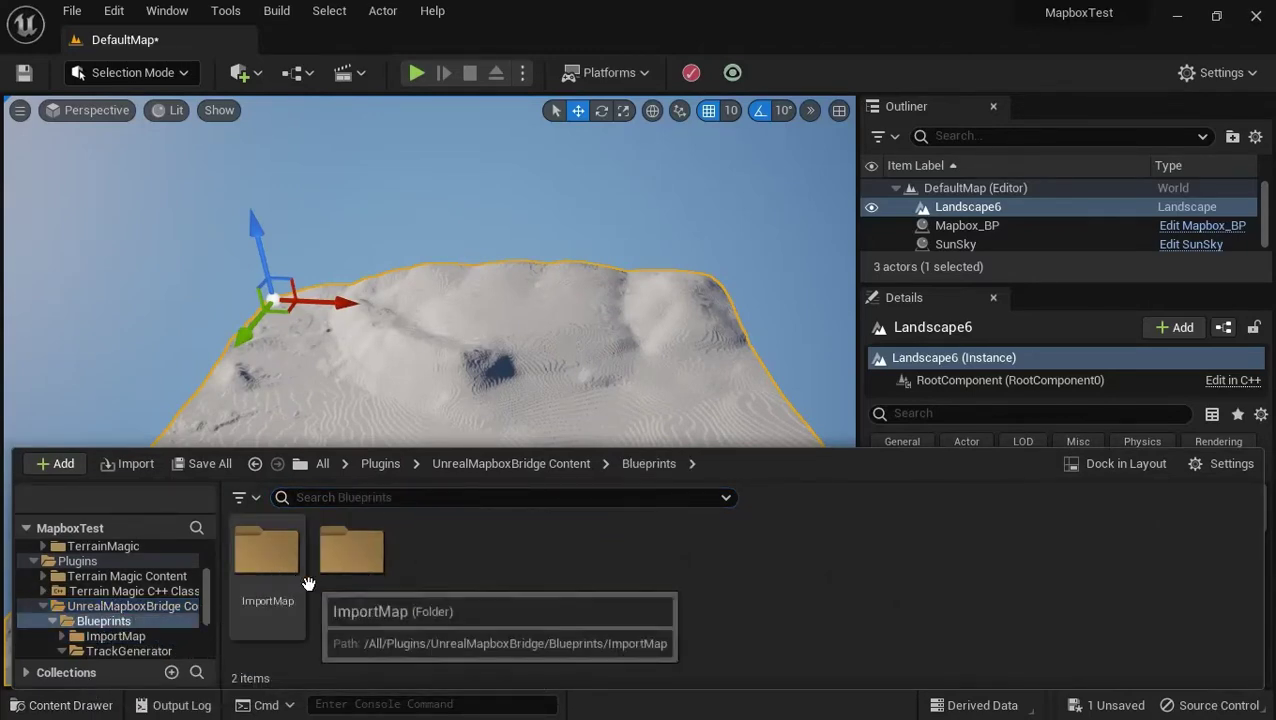
double_click(355, 560)
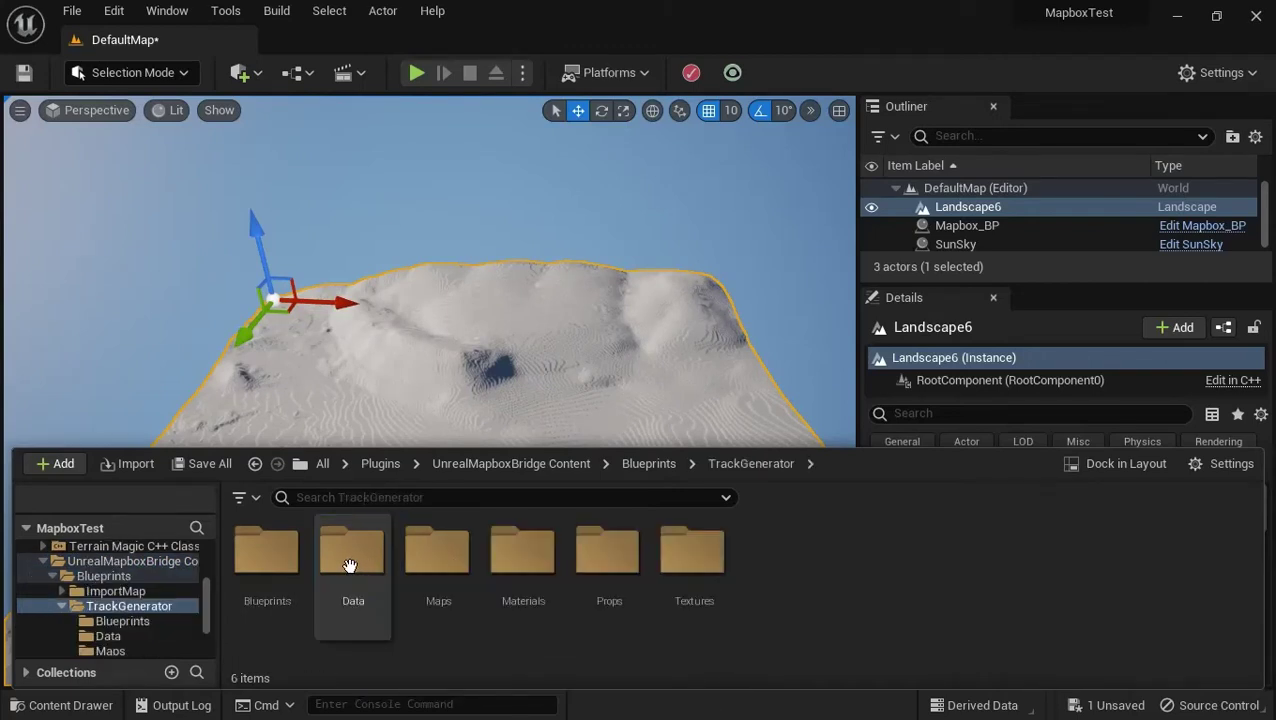
double_click(268, 560)
Place a BP_TrackGenerator actor on the landscape and bring the new road segment into close view.
left_click(266, 560)
left_click_drag(266, 560, 390, 372)
left_click_drag(364, 478, 400, 640)
left_click_drag(238, 712, 364, 482)
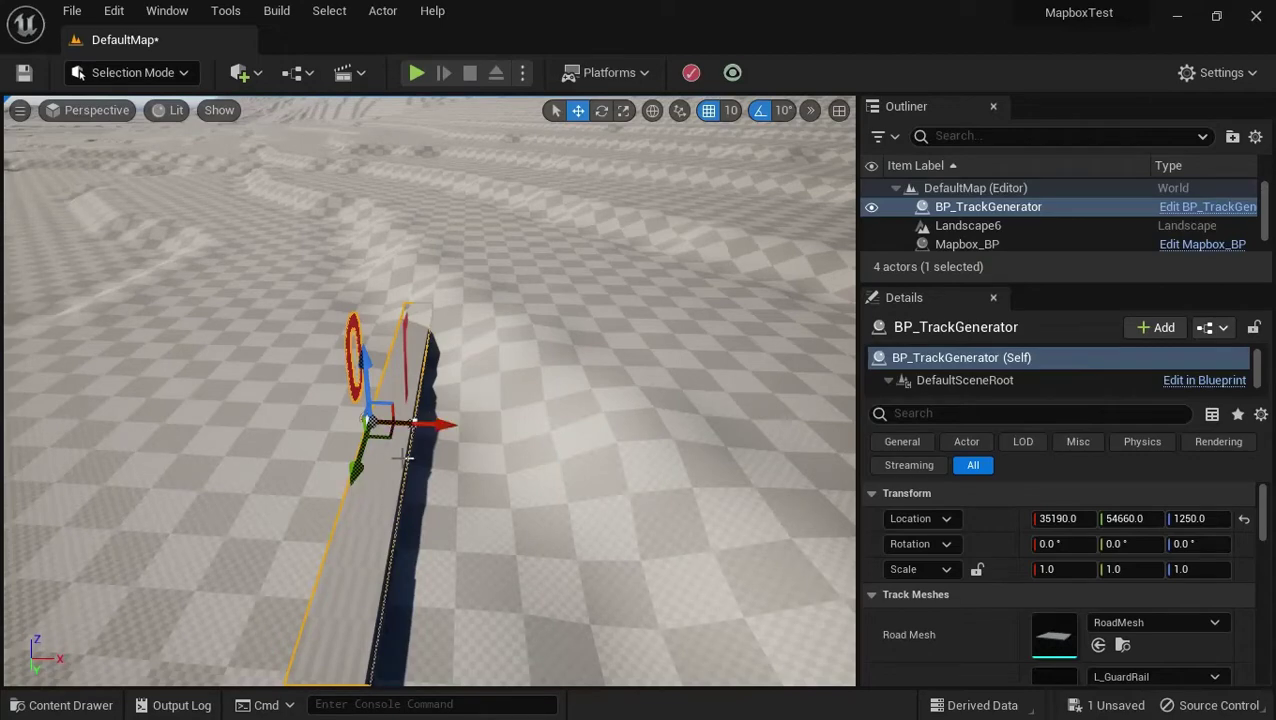
Add a third track point by extending the track from its end point along X, and raise BP_TrackGenerator to Z 1540.
middle_click(415, 423)
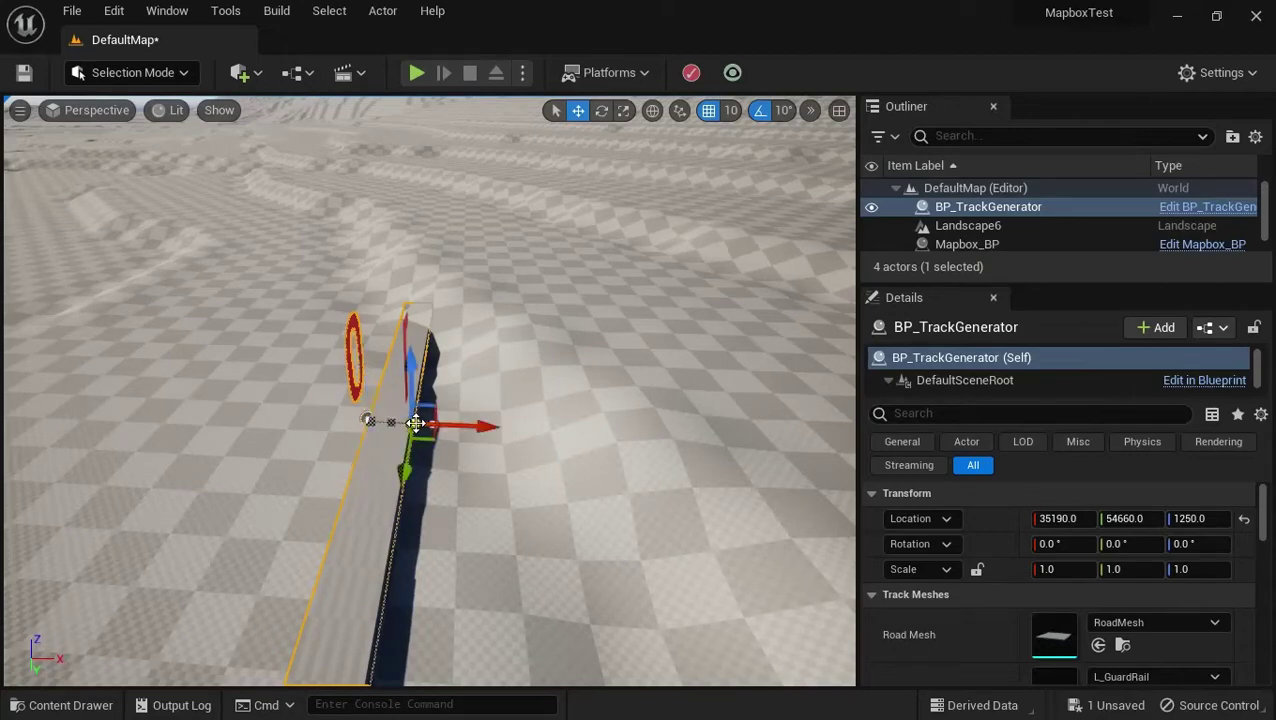
middle_click_drag(460, 420, 793, 385)
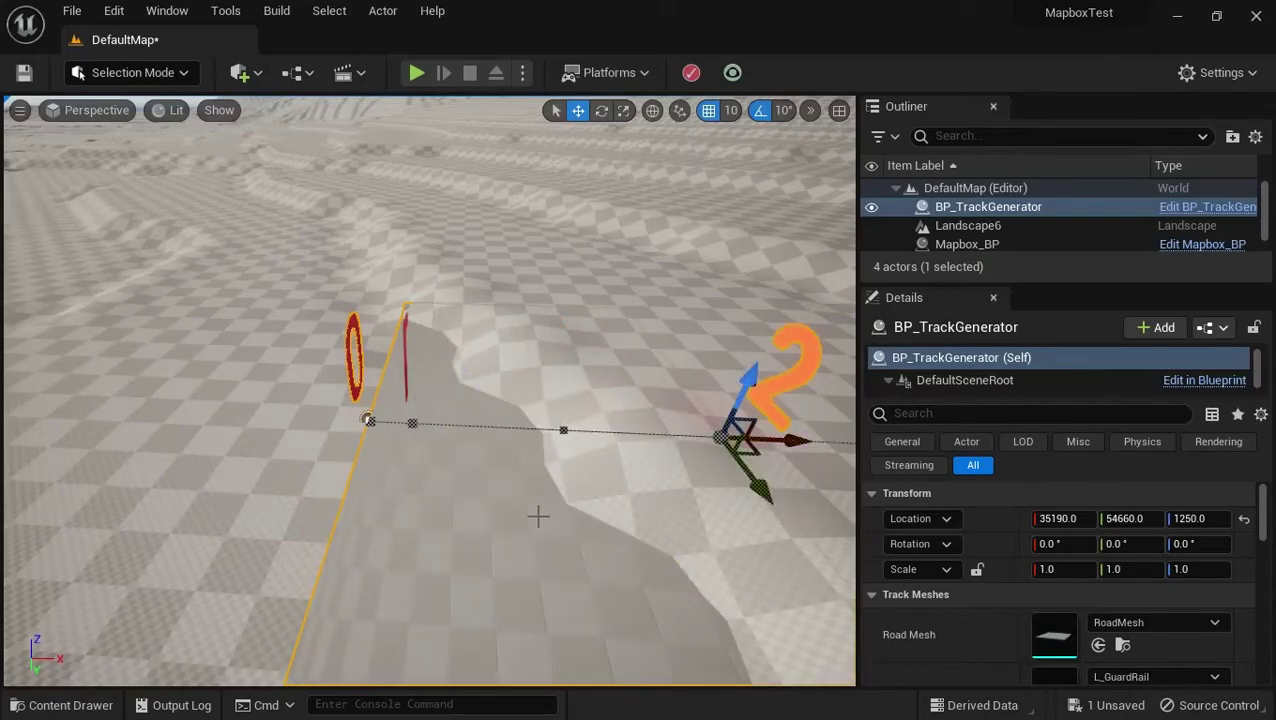
left_click(985, 207)
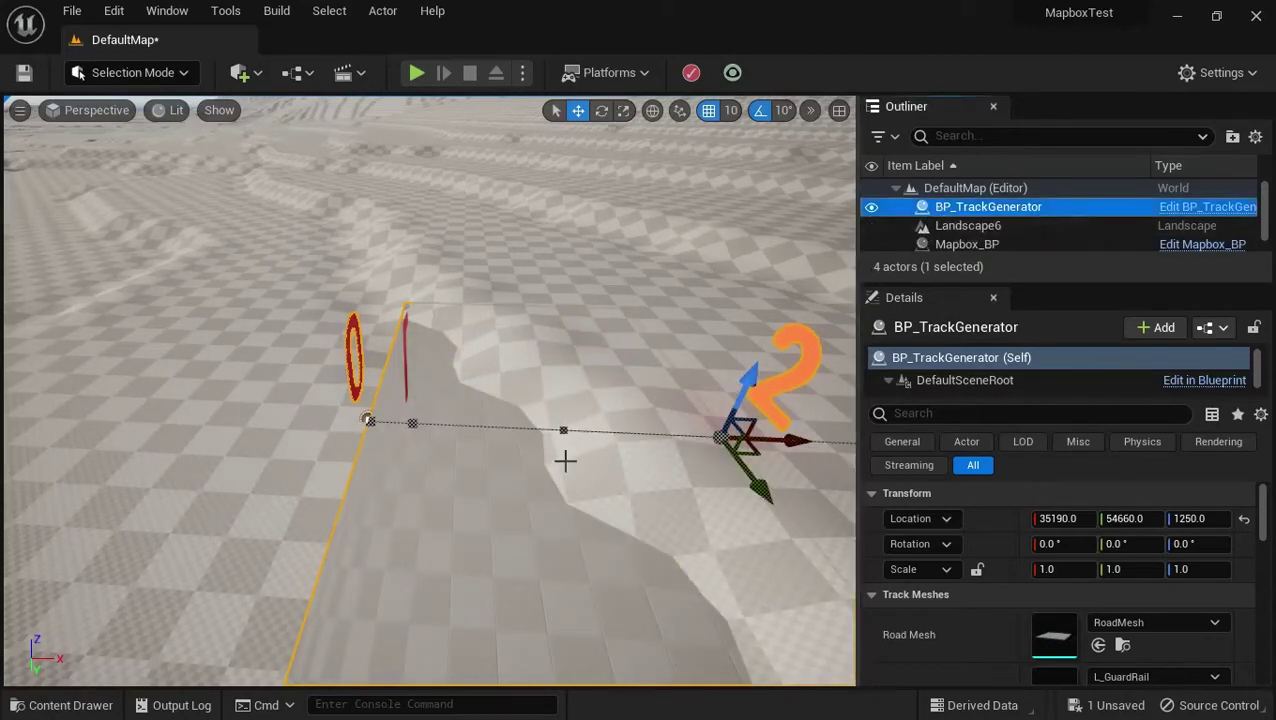
left_click(960, 207)
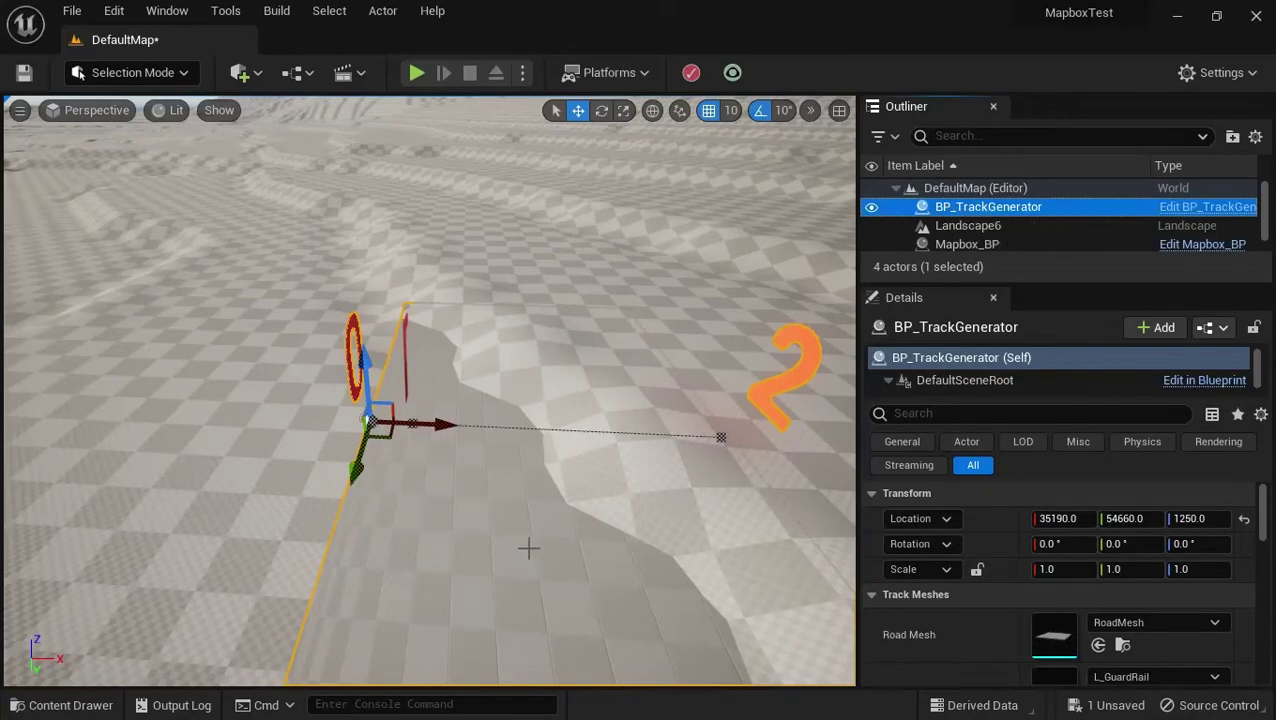
right_click_drag(528, 547, 515, 538)
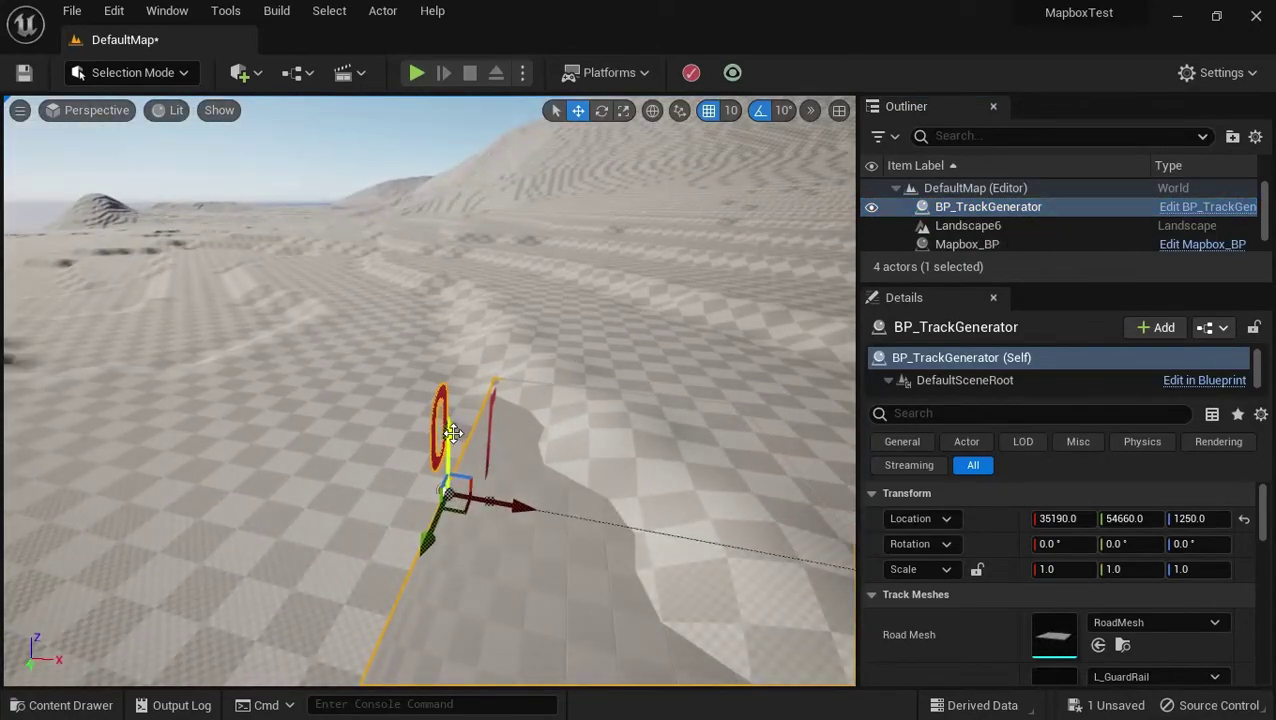
left_click_drag(460, 428, 447, 322)
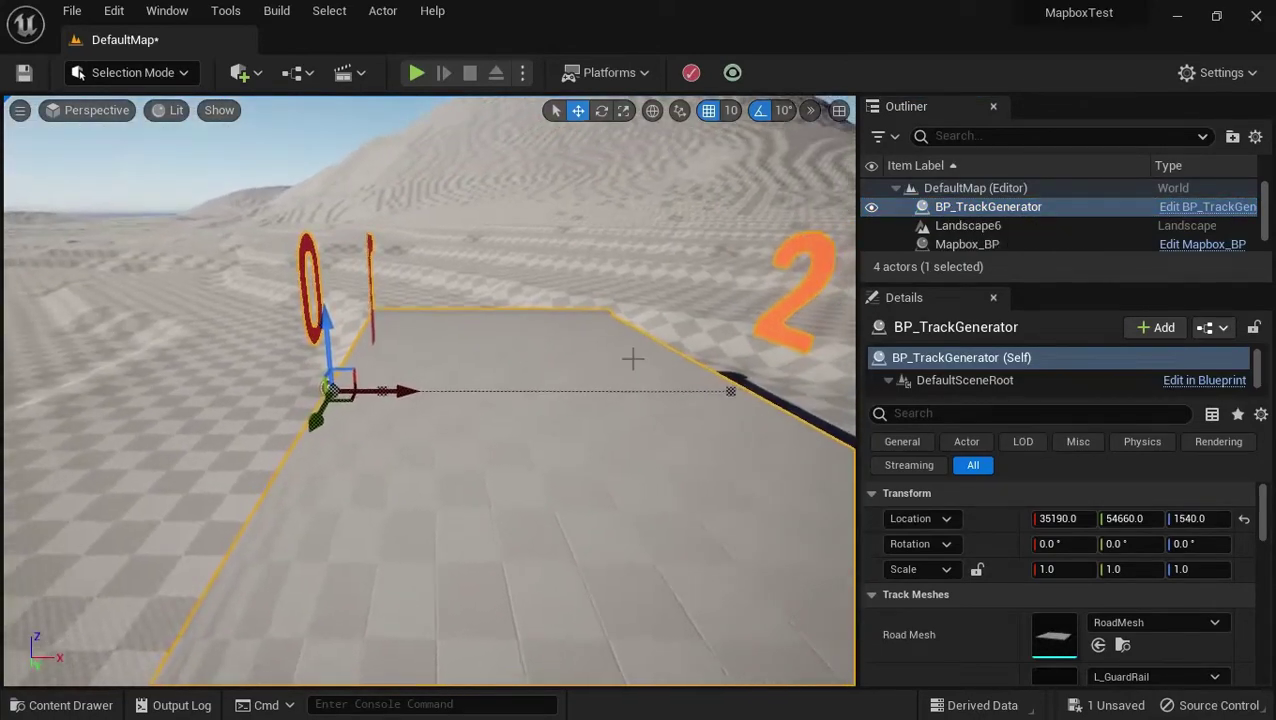
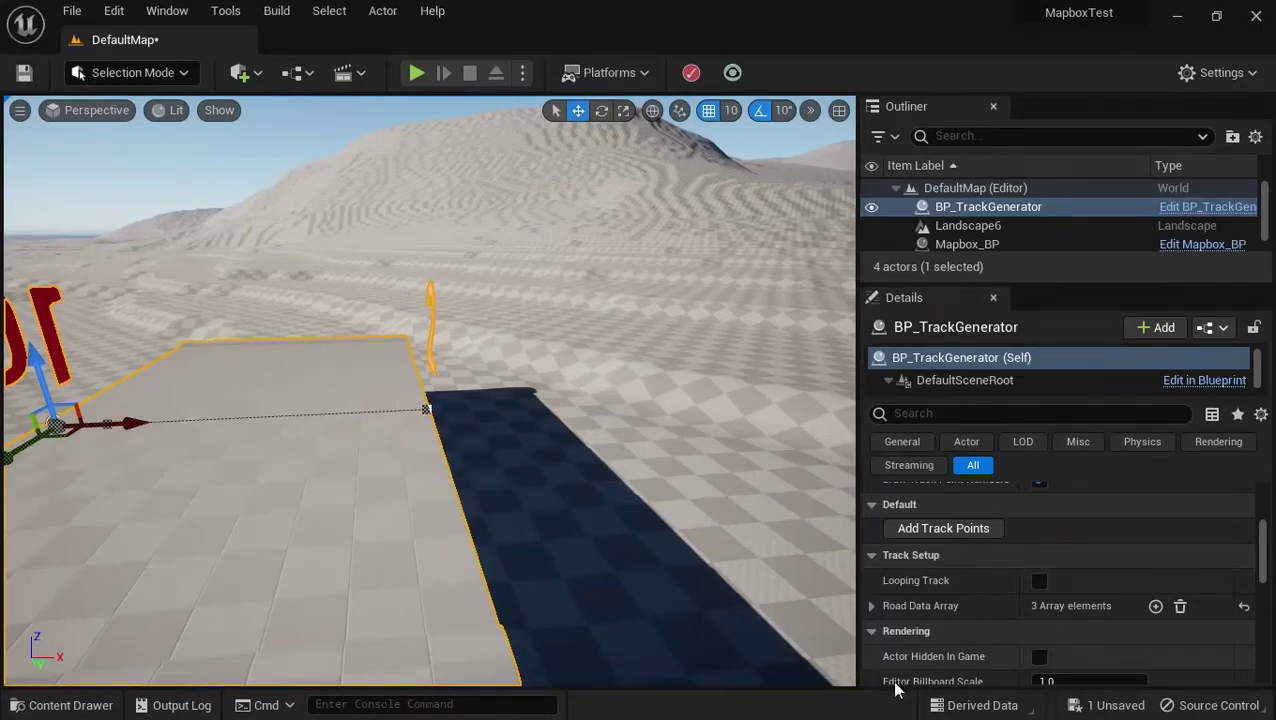
Enable LeftGuardRail and RightGuardRail for index 1 of the track's Road Data Array and inspect the rails.
left_click(873, 607)
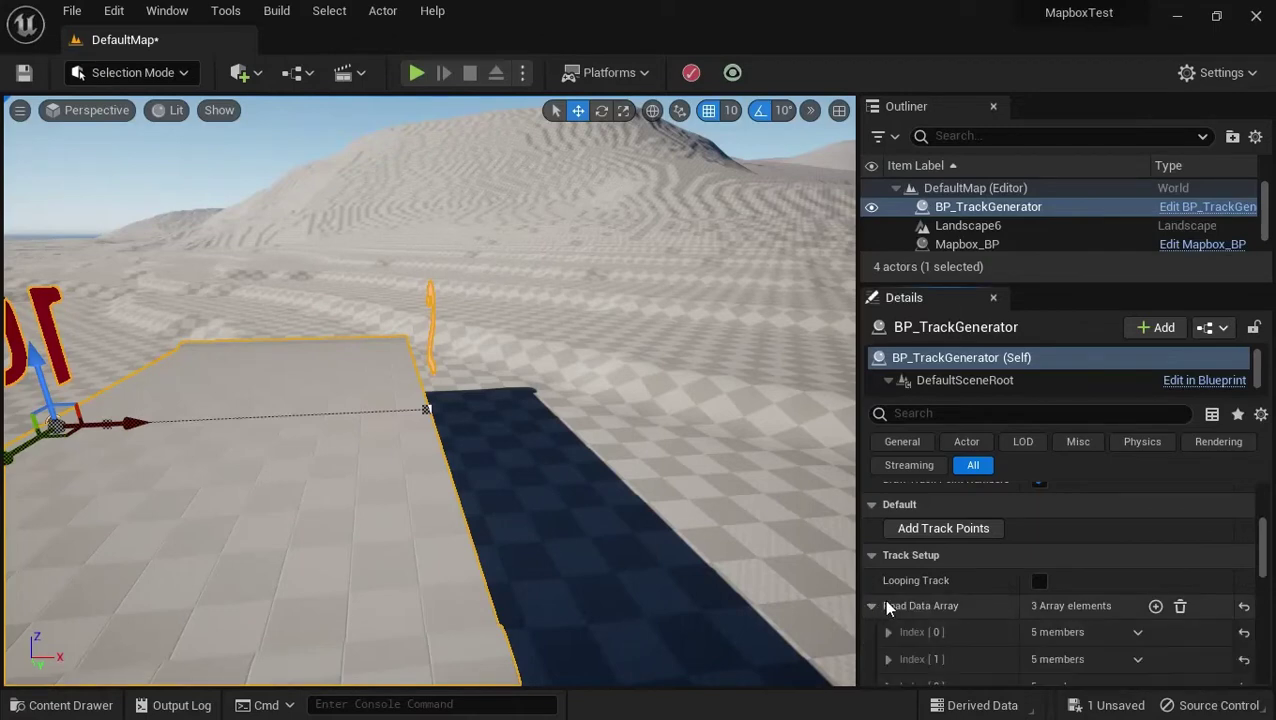
scroll(883, 598, "down", 2)
left_click(888, 569)
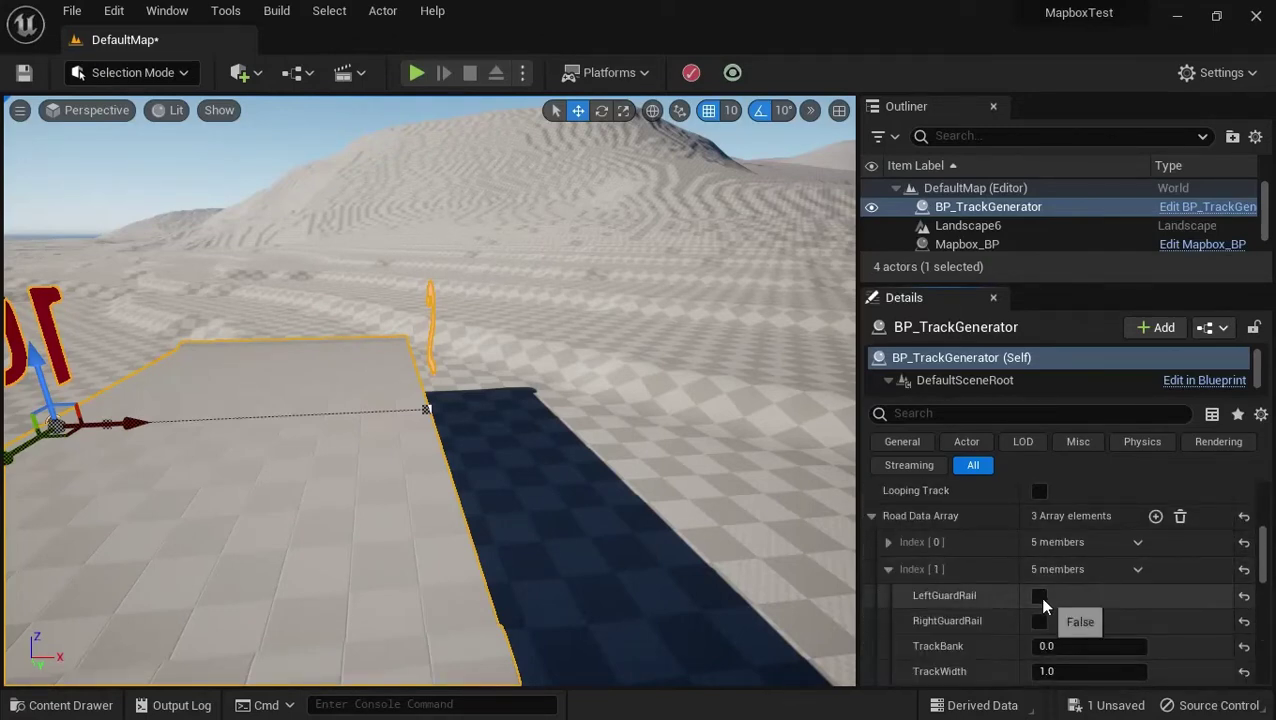
left_click(1040, 596)
left_click(1039, 620)
left_click_drag(530, 457, 278, 433, "alt")
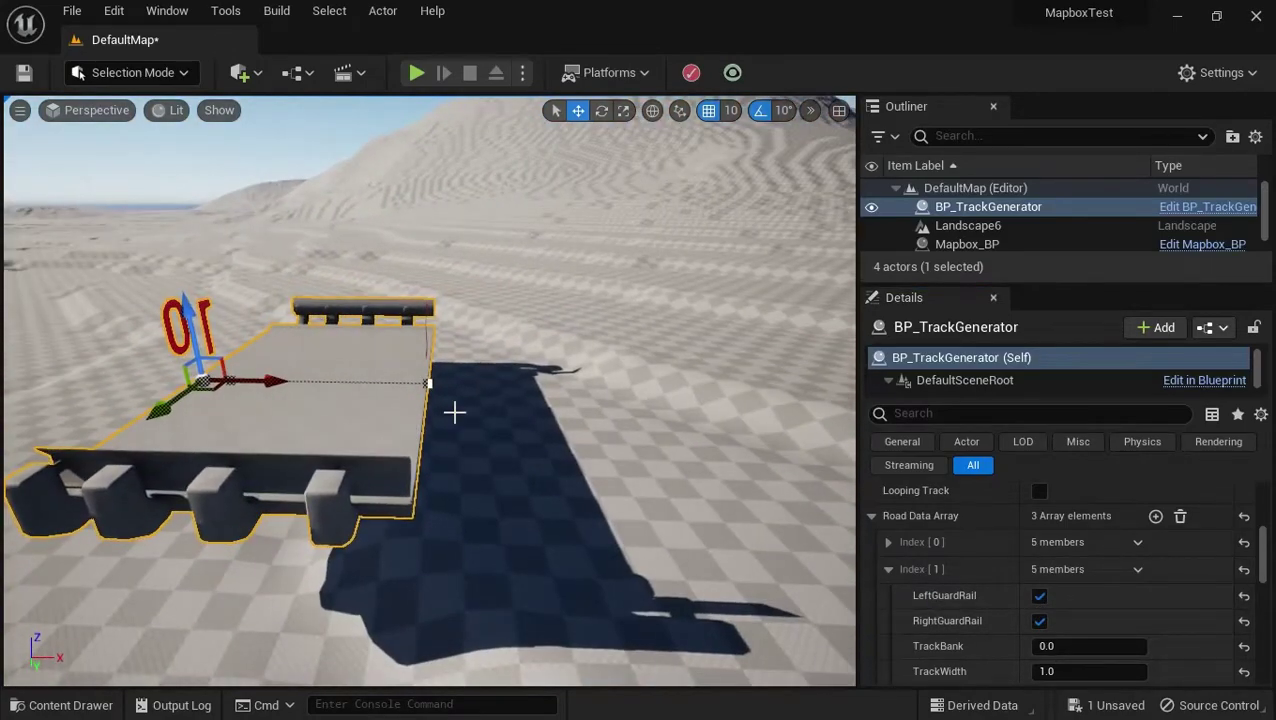
Try a TrackBank of 4 on Road Data Array index 1 and reset it to 0.
scroll(1092, 583, "down", 2)
left_click(1062, 587)
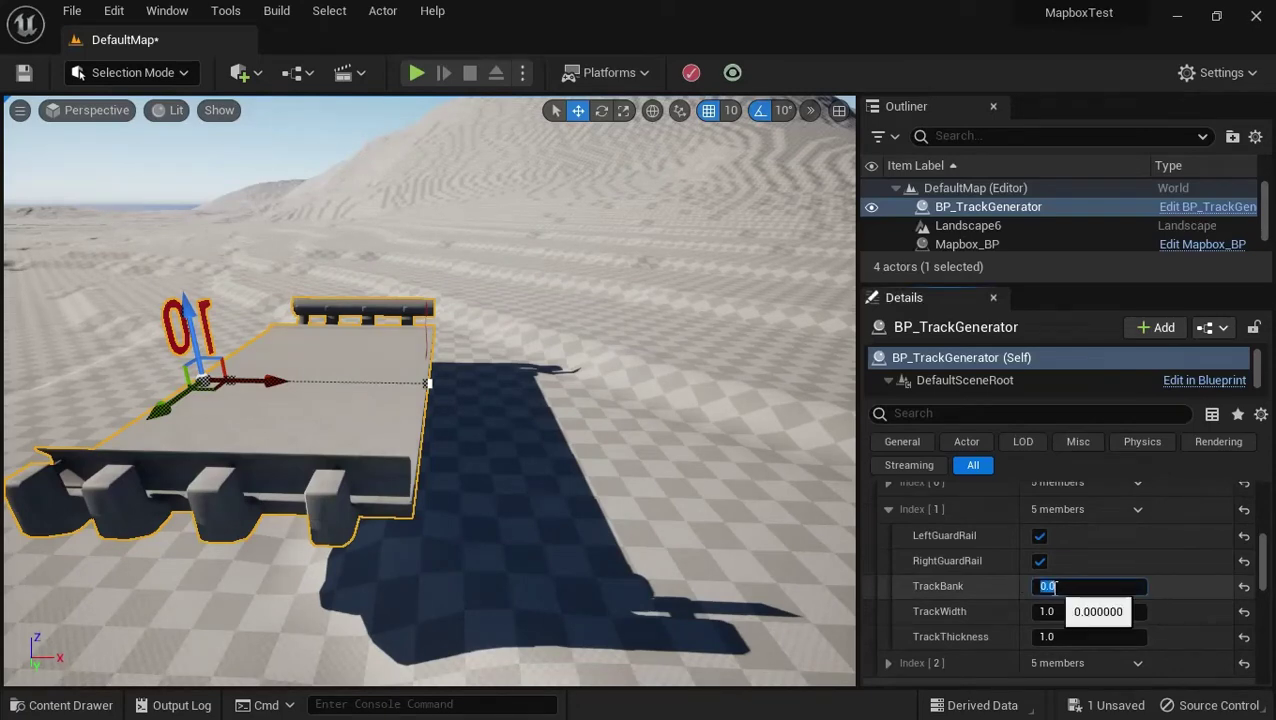
type("4")
key("Return")
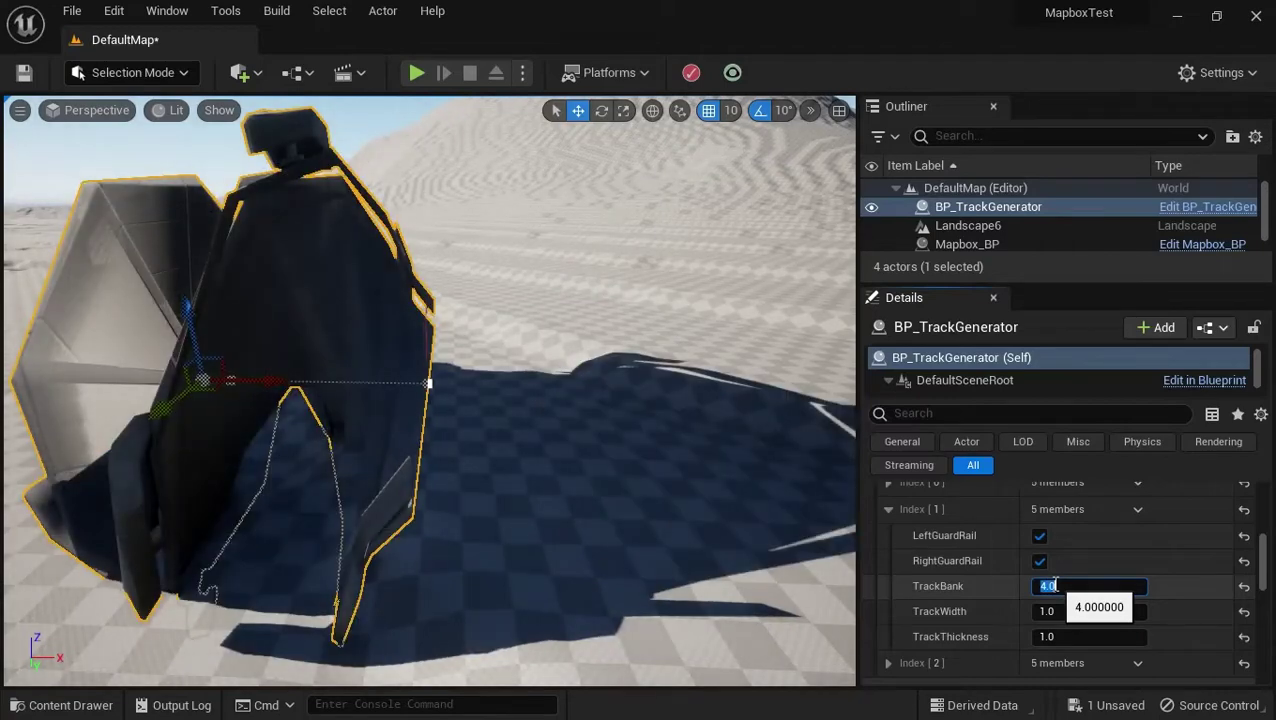
type("4")
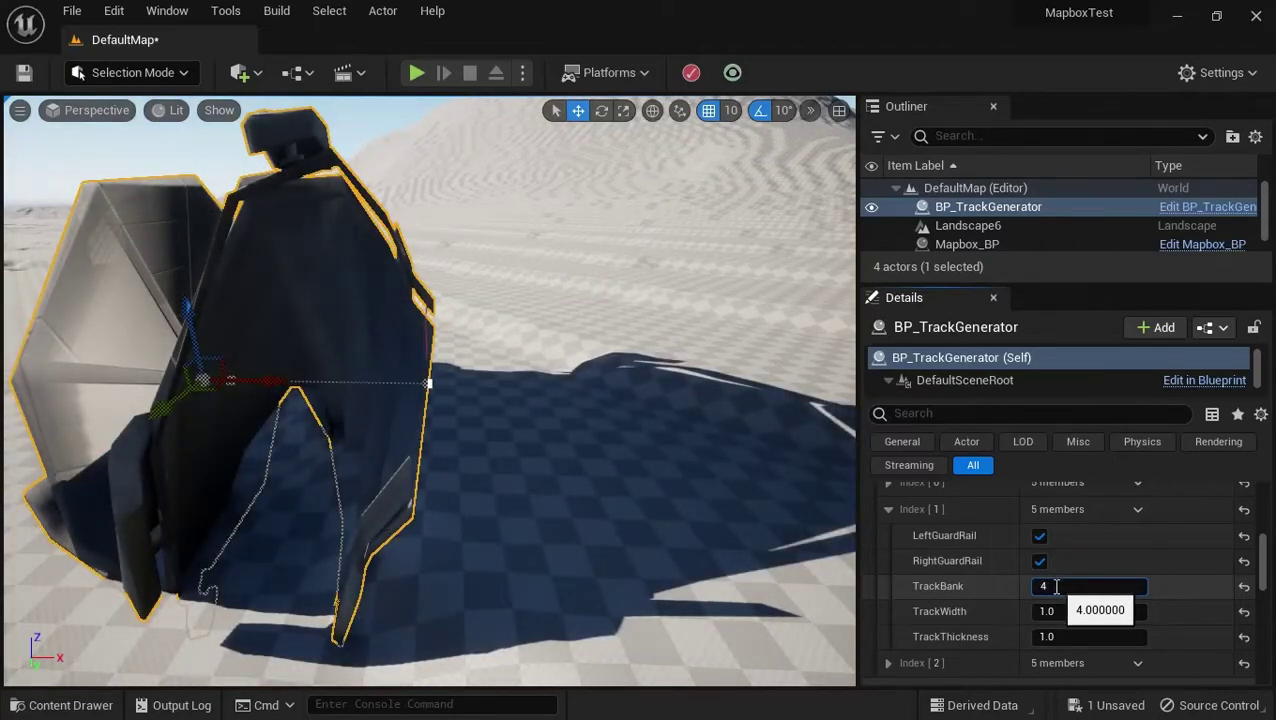
key("Return")
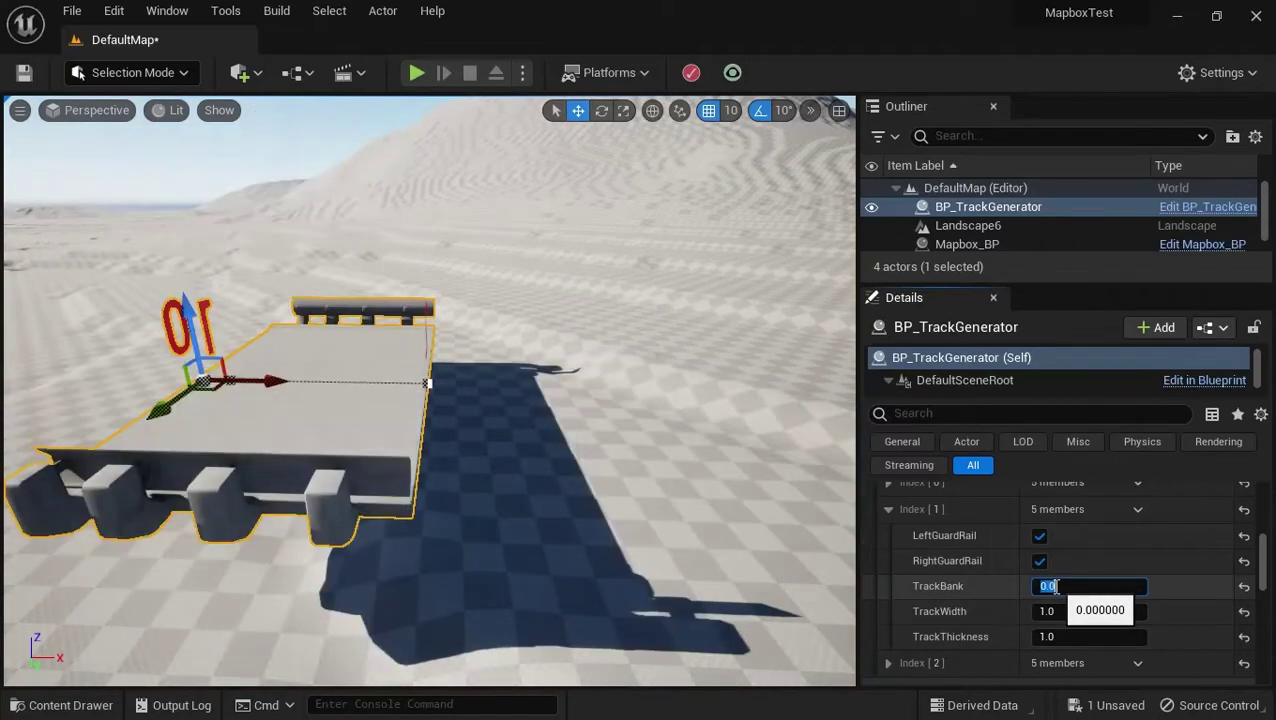
Try a TrackBank of 0.5 on Road Data Array index 1 and restore it to 0.
key("BackSpace")
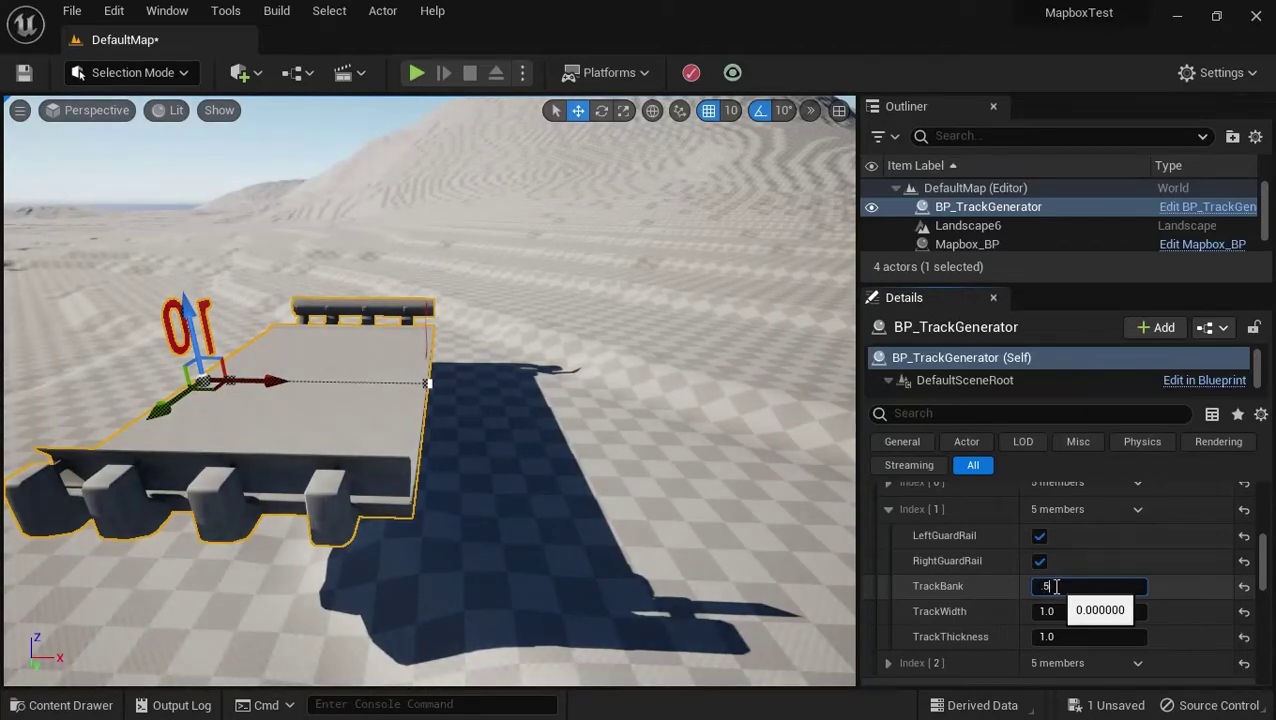
type(".5")
key("Return")
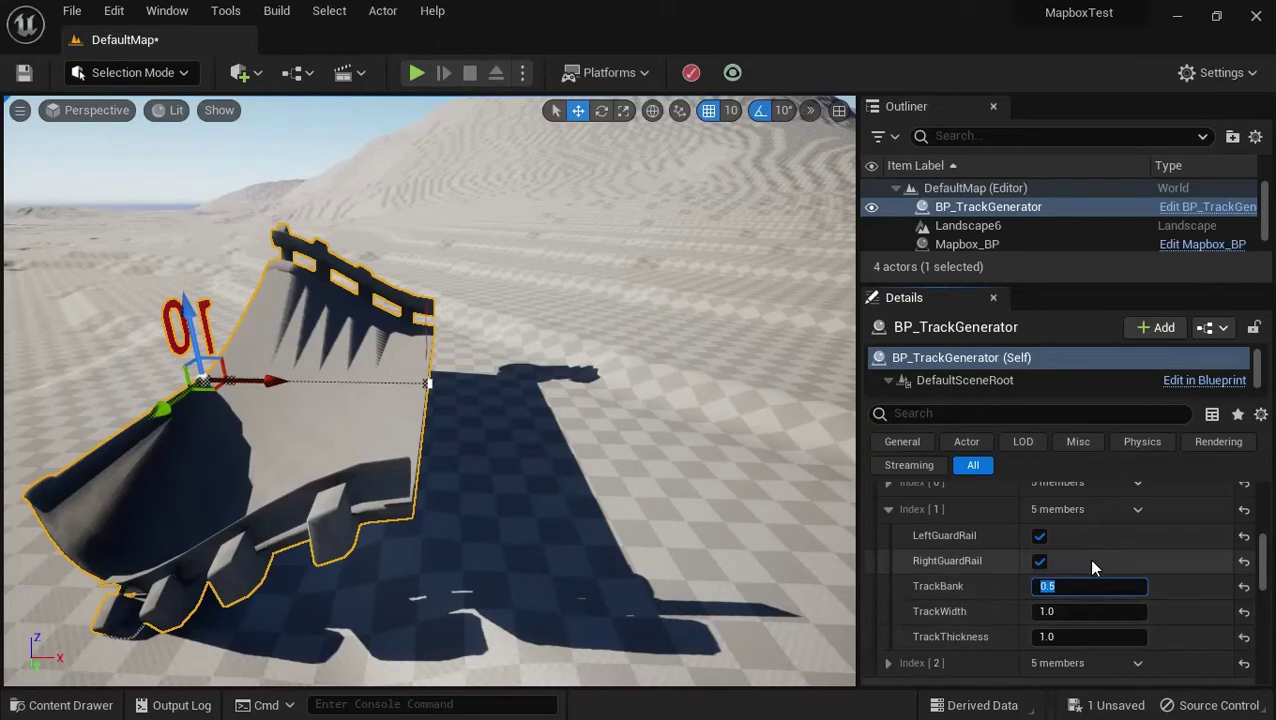
key("BackSpace")
type("0")
key("Return")
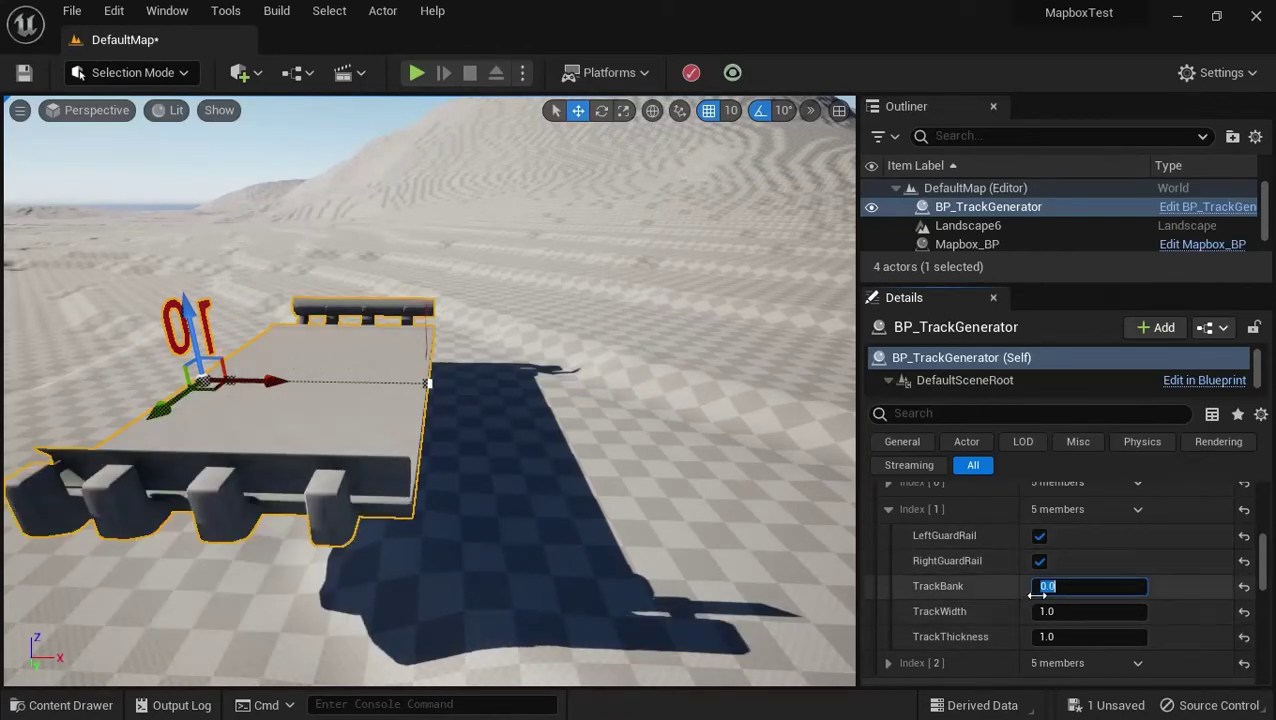
Try a TrackBank of -3 on Road Data Array index 1 and reset it to 0.
type("-3.0")
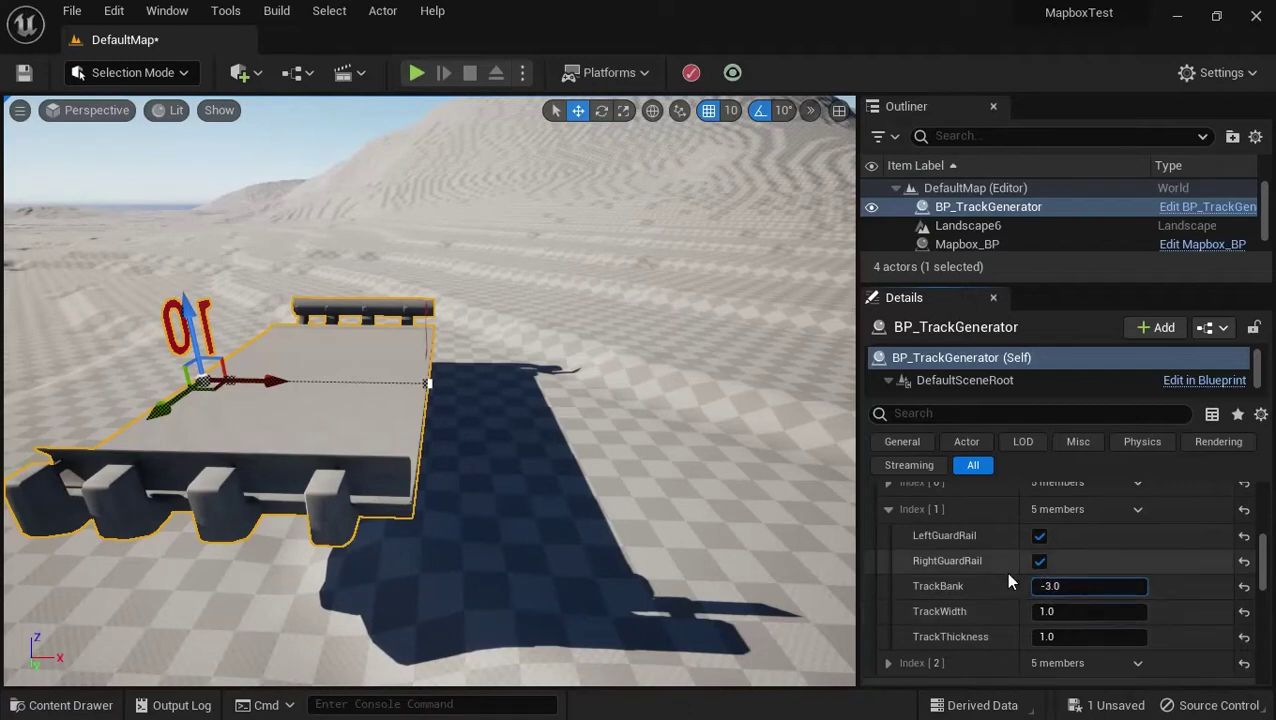
scroll(1004, 576, "up", 1)
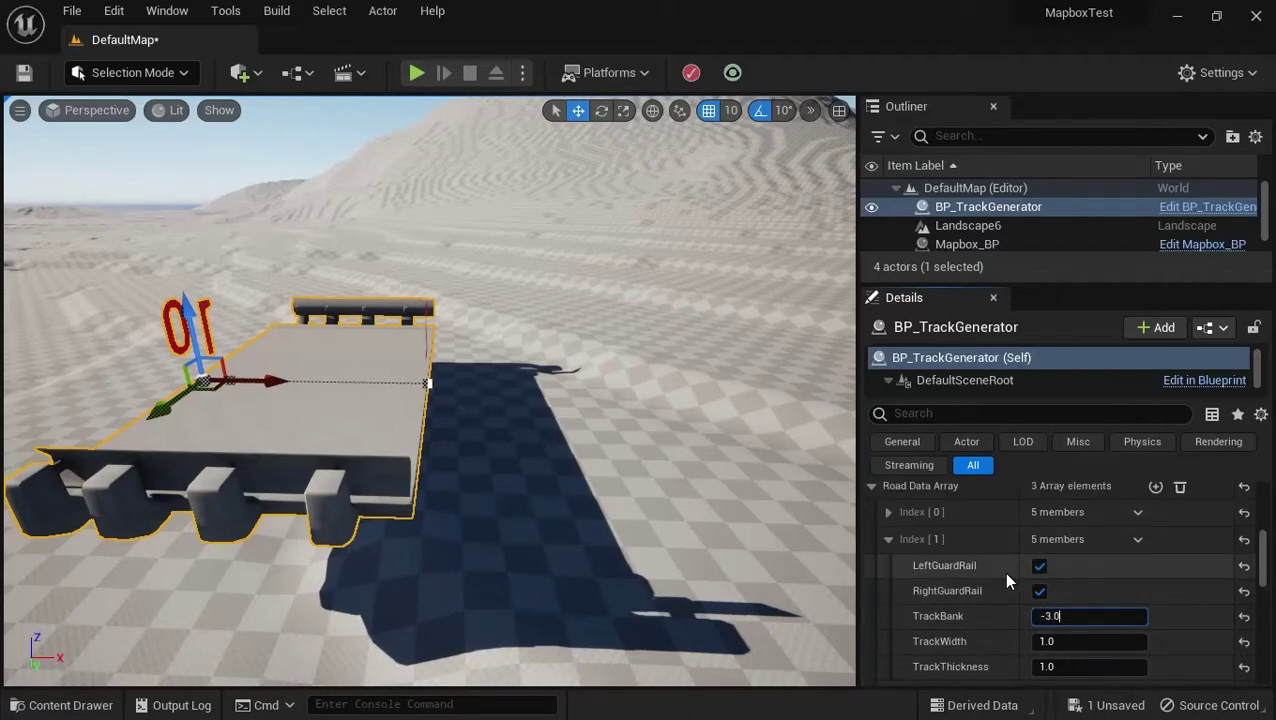
left_click(888, 541)
left_click(888, 541)
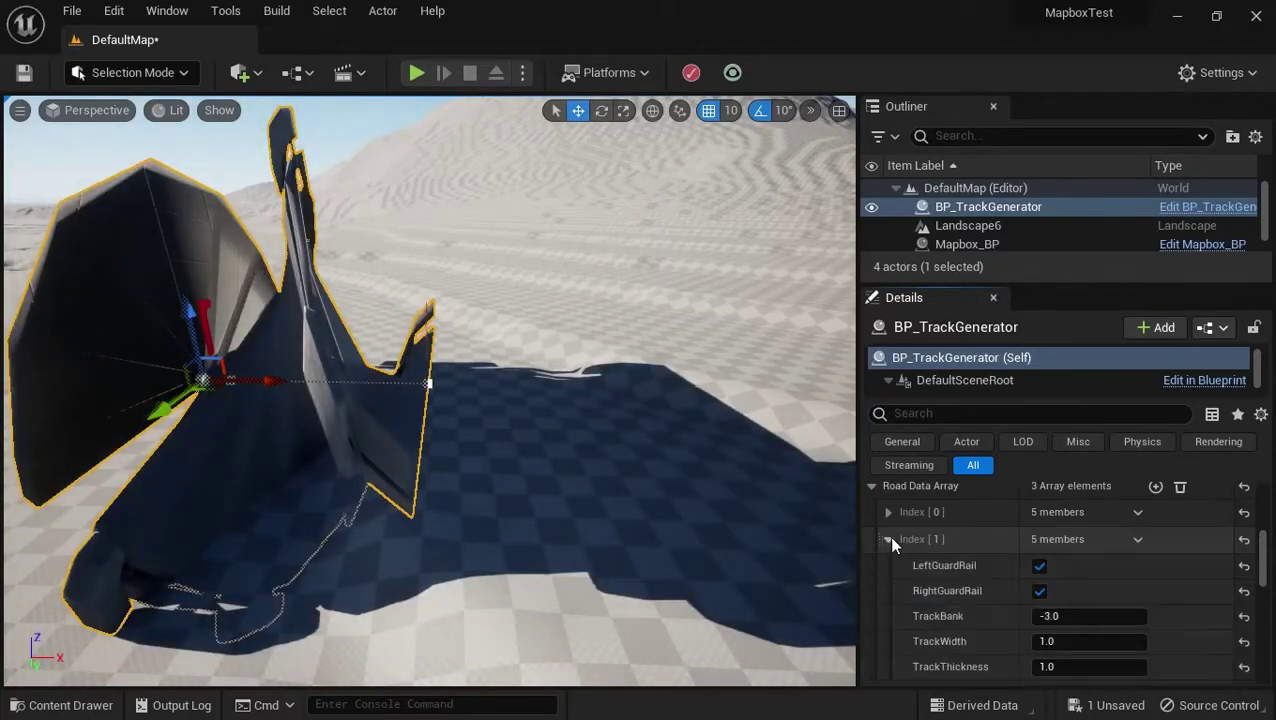
left_click(1068, 616)
type("0")
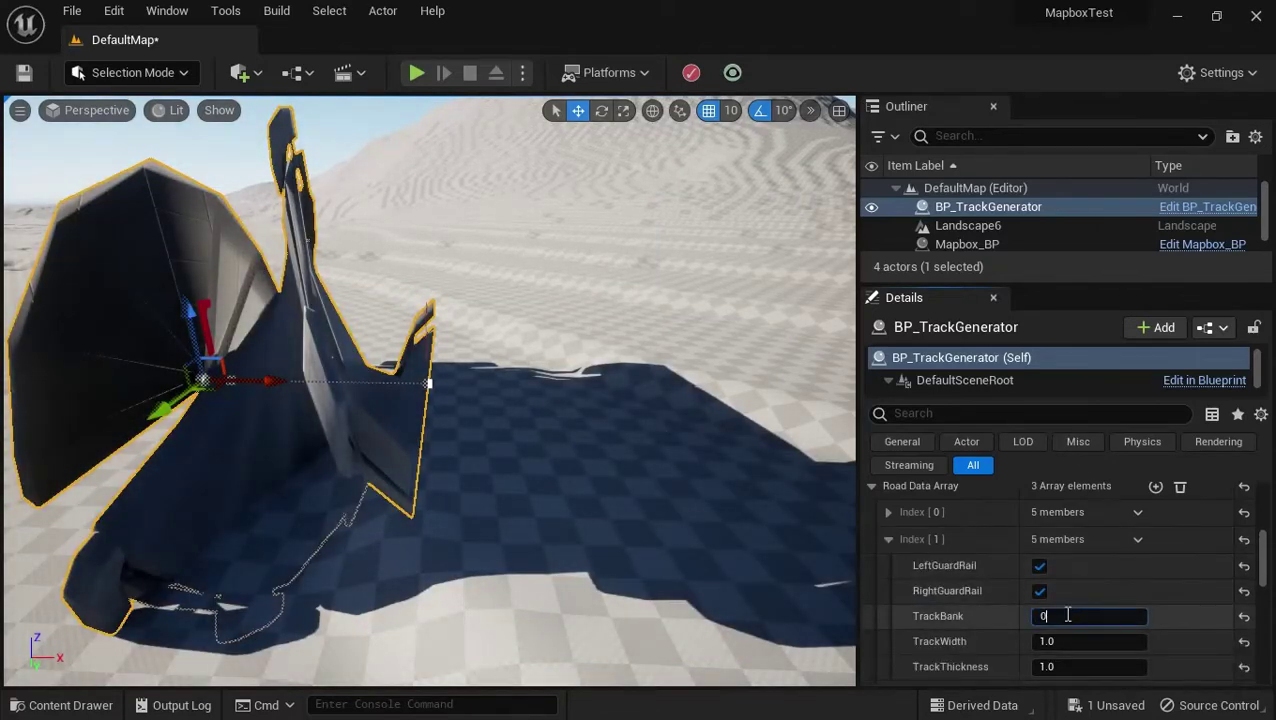
key("Return")
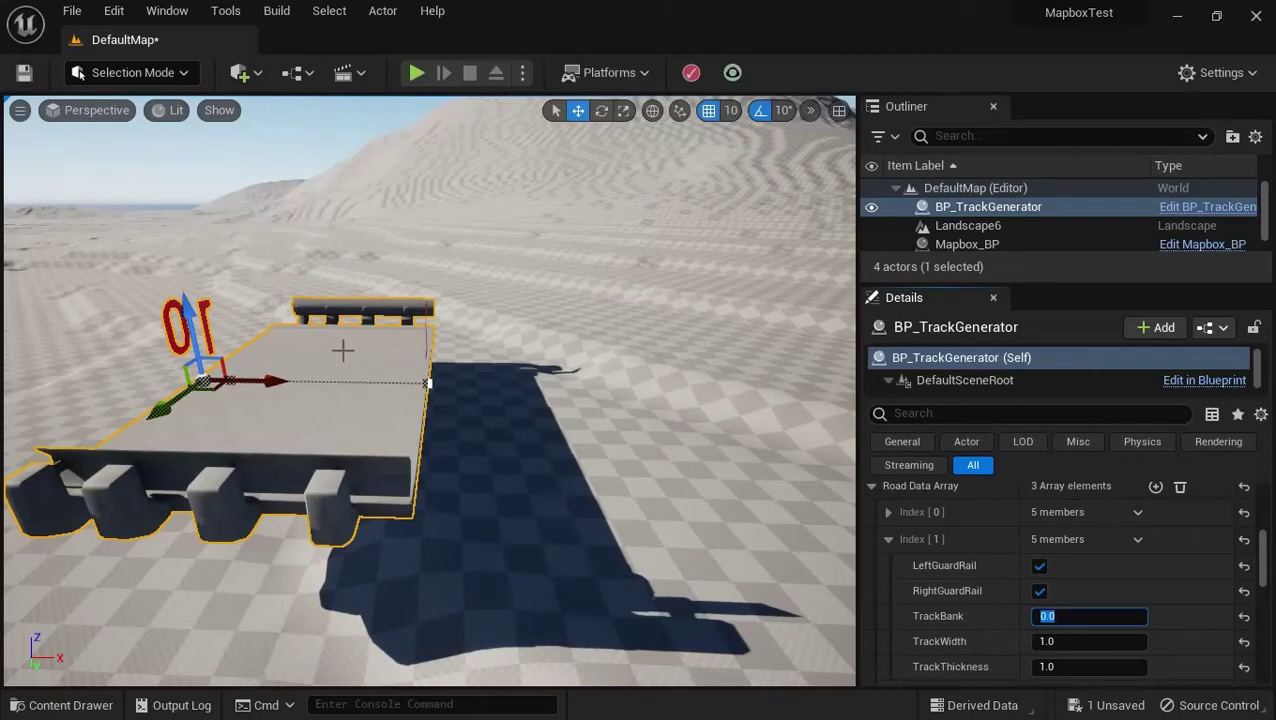
Undo the track point edits and delete BP_TrackGenerator from the level.
left_click_drag(325, 384, 326, 384)
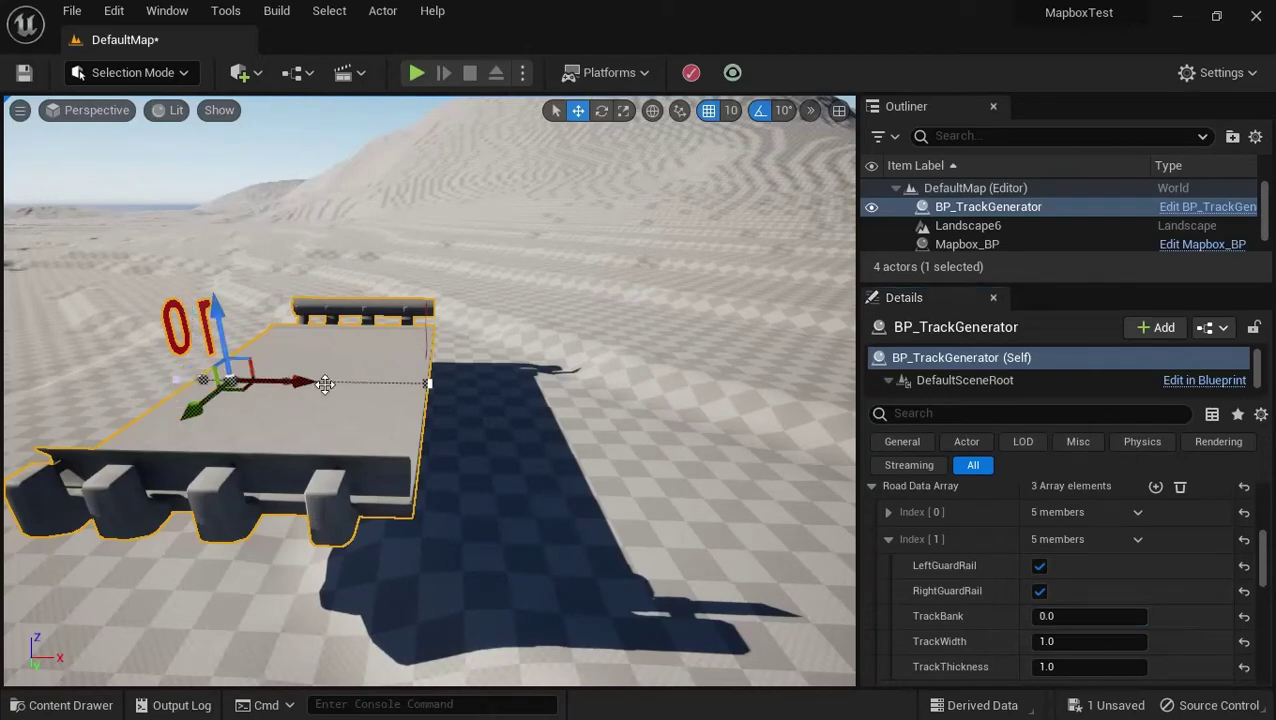
key("ctrl+z")
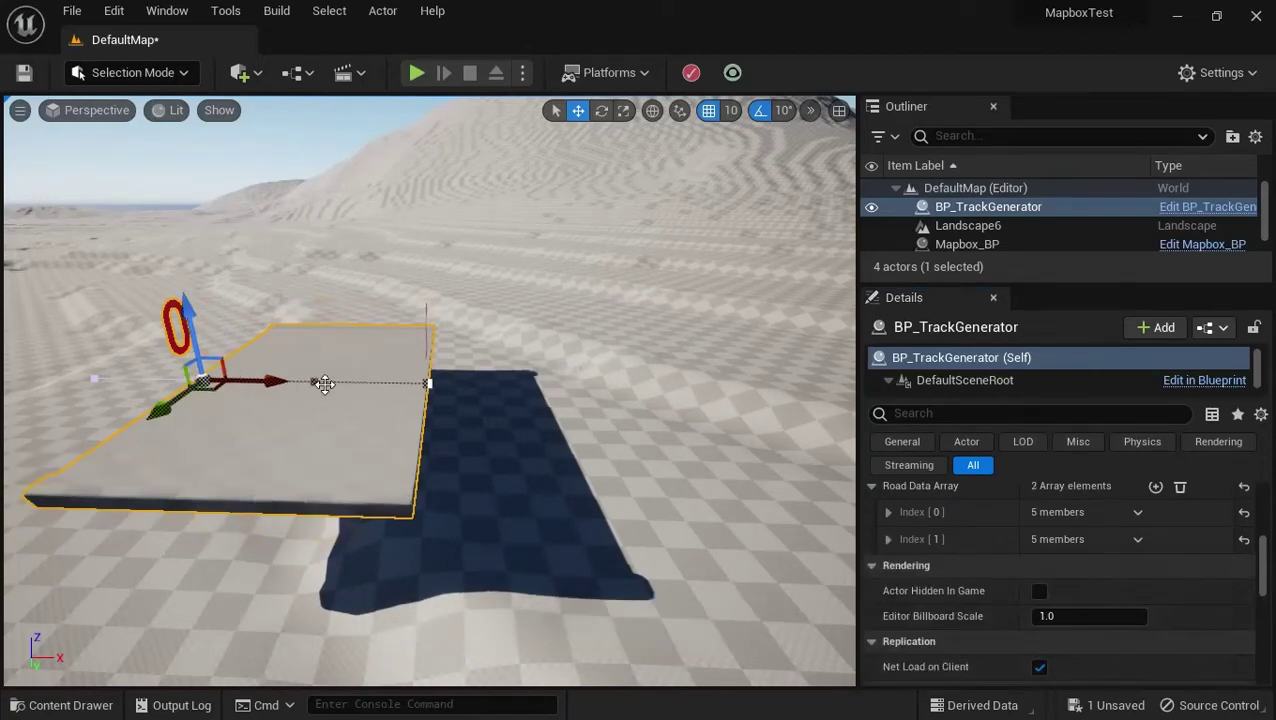
key("ctrl+z")
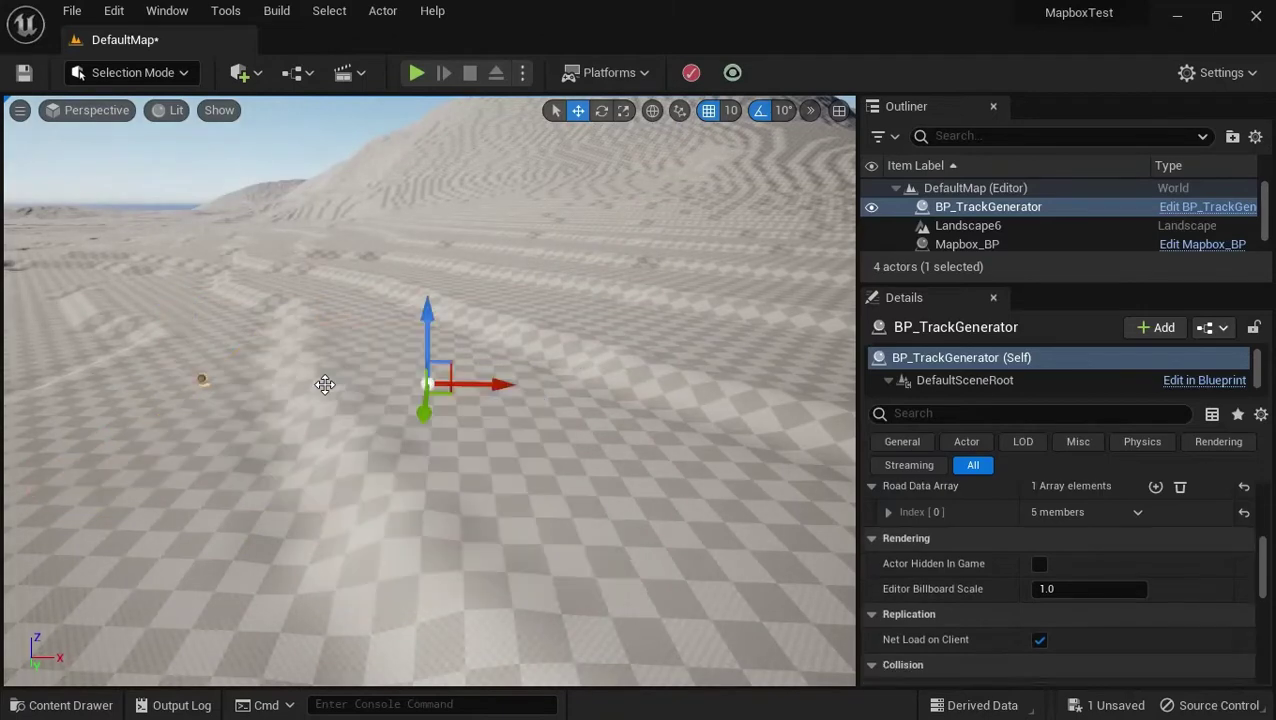
key("ctrl+z")
left_click(985, 208)
key("Delete")
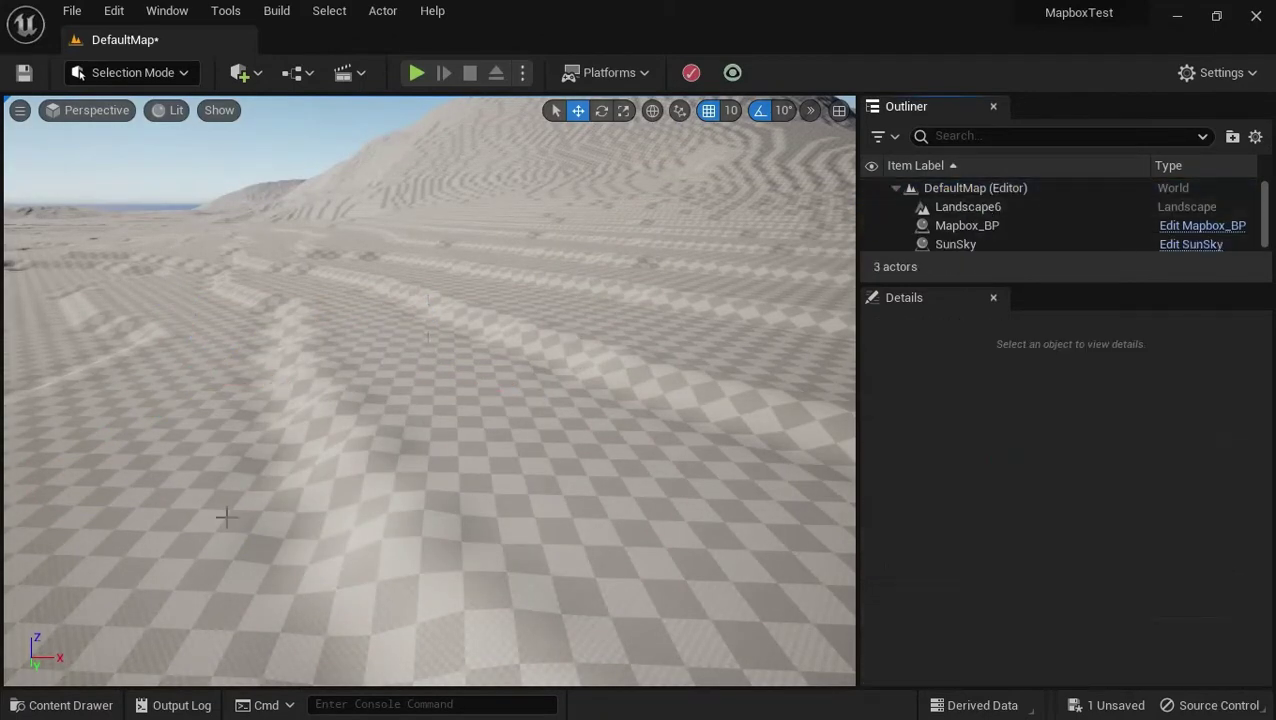
Place a new BP_TrackGenerator from the TrackGenerator Blueprints folder onto the landscape.
left_click(70, 705)
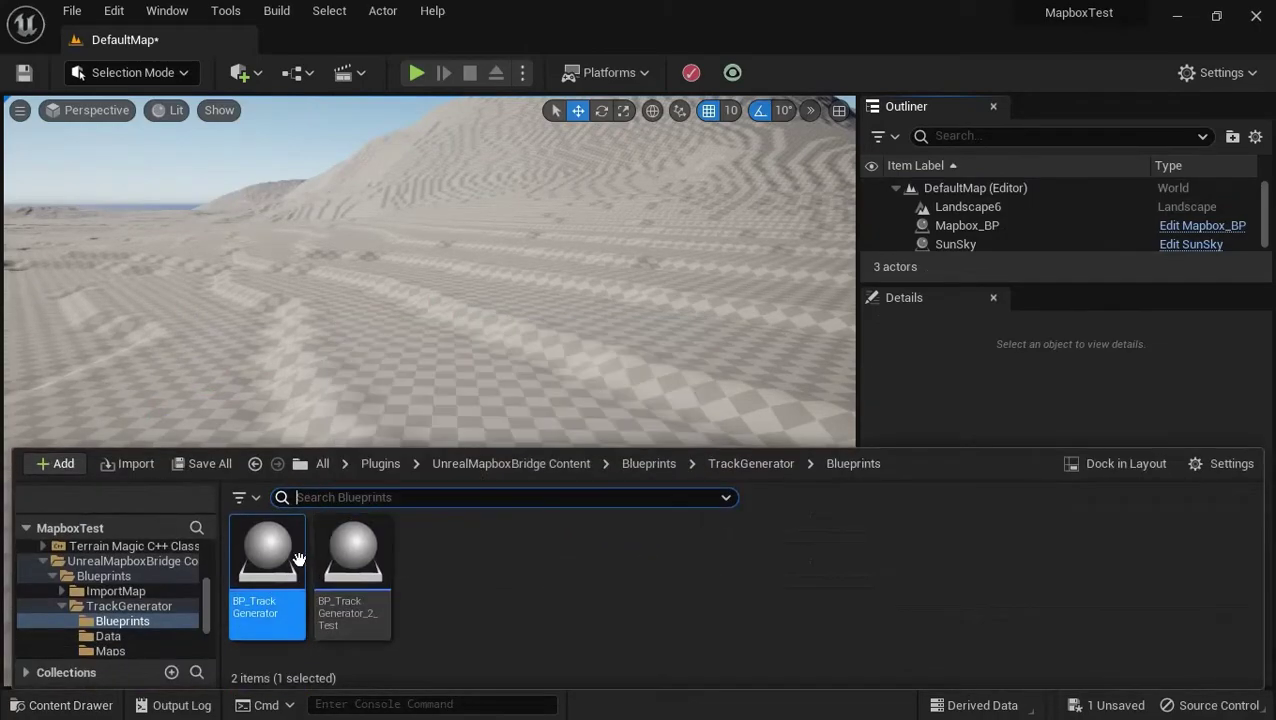
left_click_drag(279, 586, 371, 357)
mouse_move(371, 357)
right_mouse_down()
mouse_move(484, 262)
mouse_move(412, 359)
mouse_move(490, 305)
mouse_move(515, 305)
mouse_move(527, 322)
mouse_move(456, 350)
mouse_move(487, 339)
mouse_move(513, 416)
mouse_move(356, 379)
mouse_move(476, 381)
mouse_move(373, 359)
right_mouse_up()
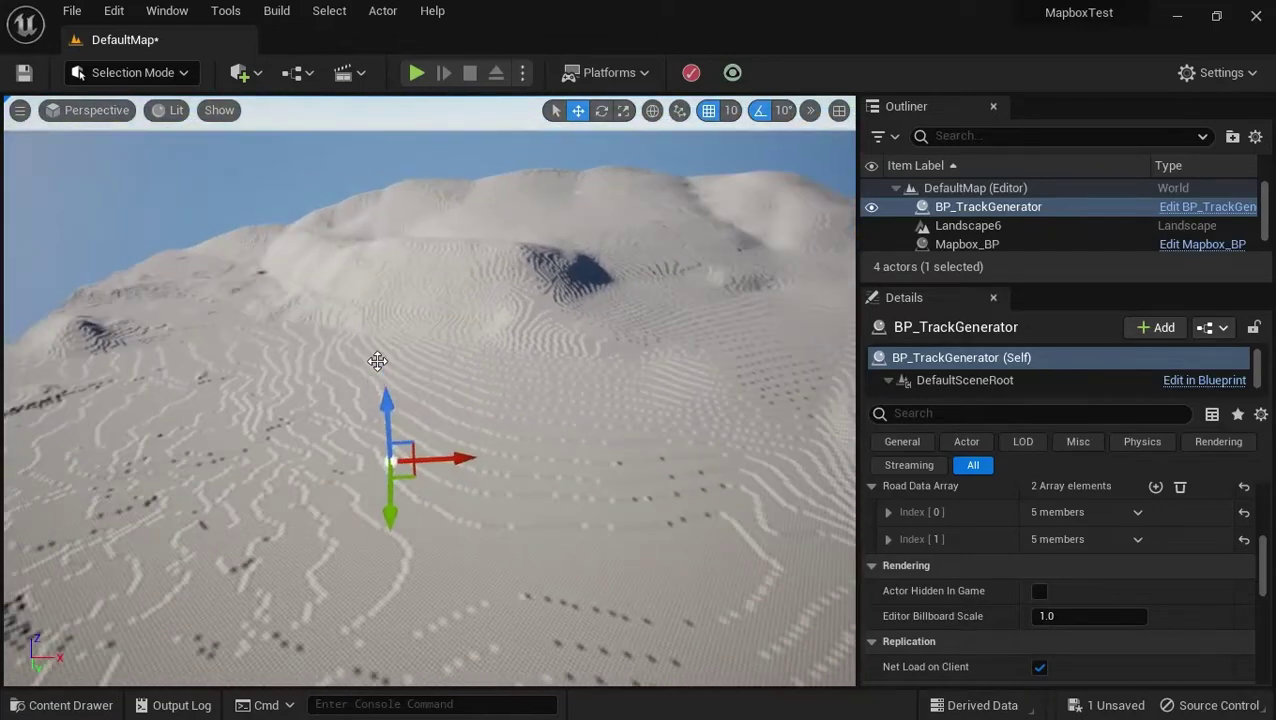
Select Mapbox_BP and examine its Import Geojson function and tile file name settings.
left_click(965, 246)
scroll(1117, 557, "down", 3)
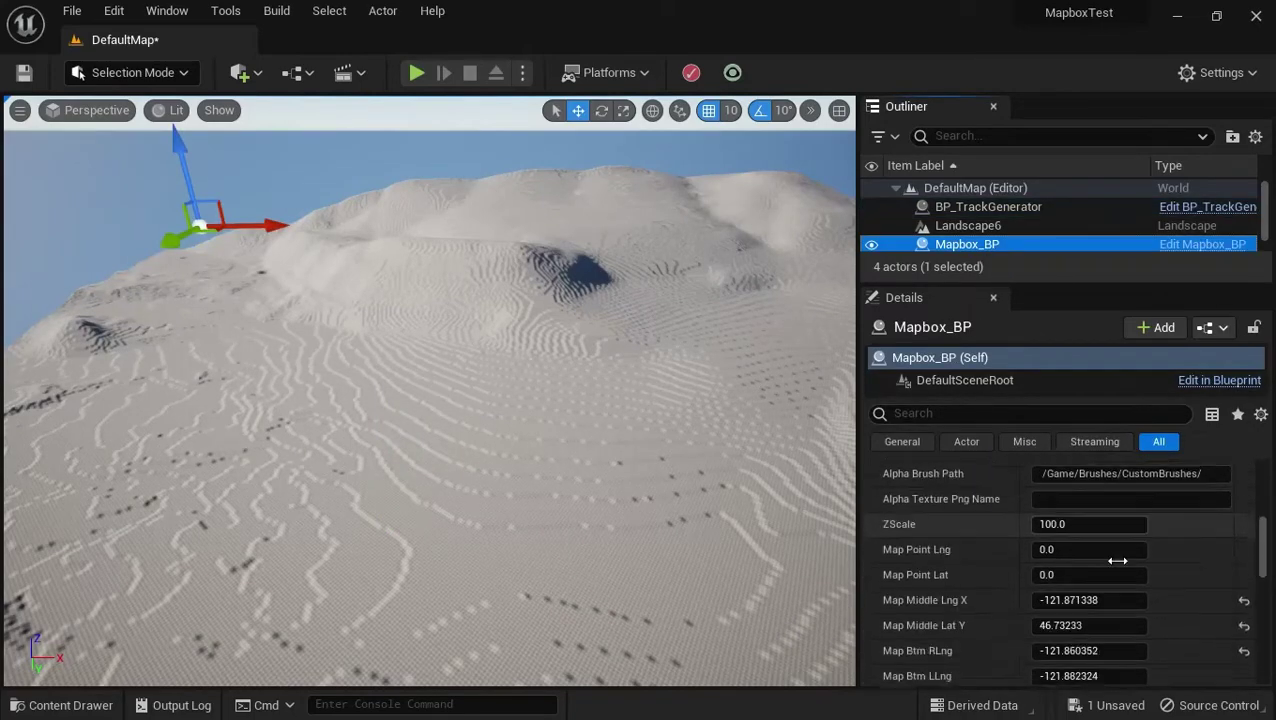
scroll(1117, 560, "down", 4)
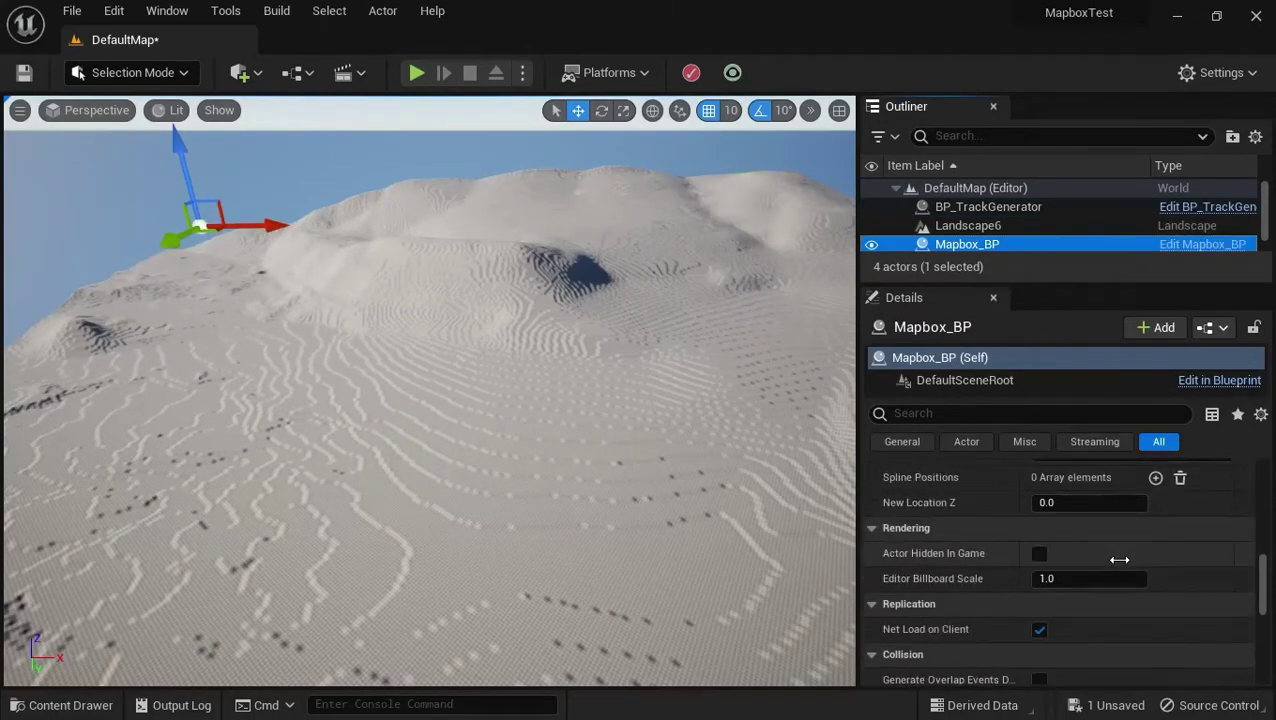
scroll(1119, 557, "up", 5)
scroll(1122, 554, "down", 1)
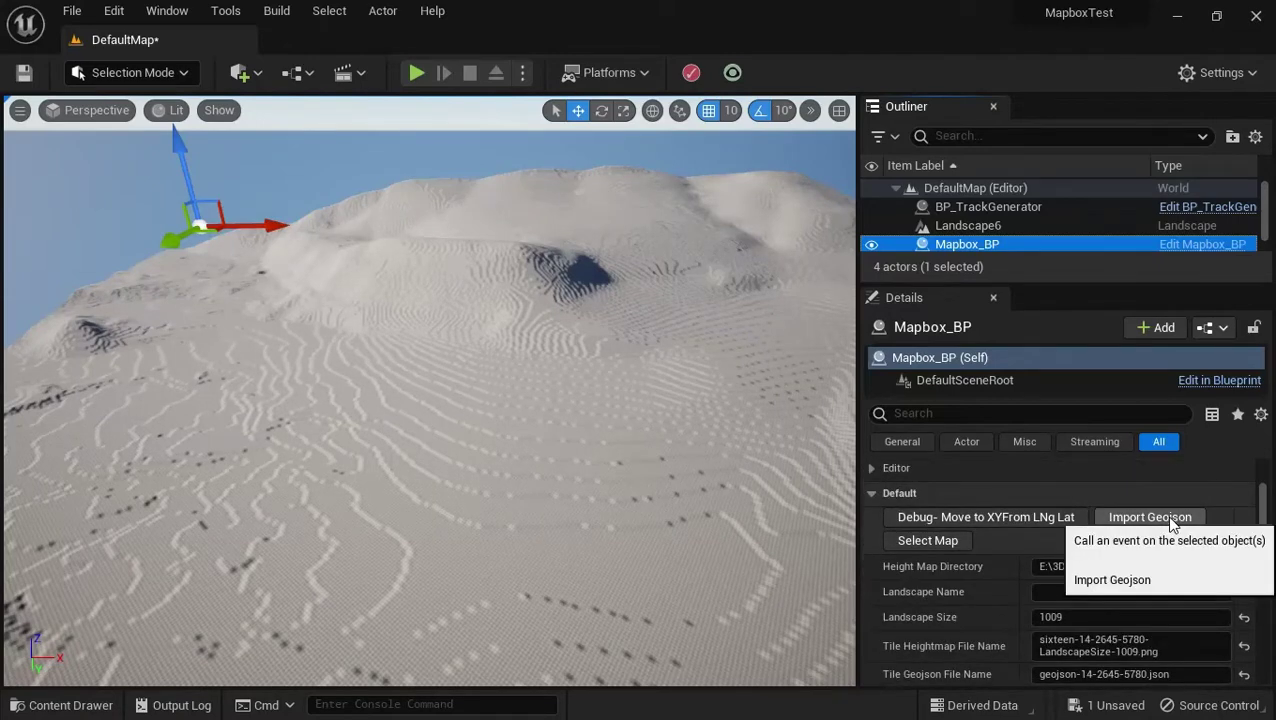
scroll(1135, 555, "down", 3)
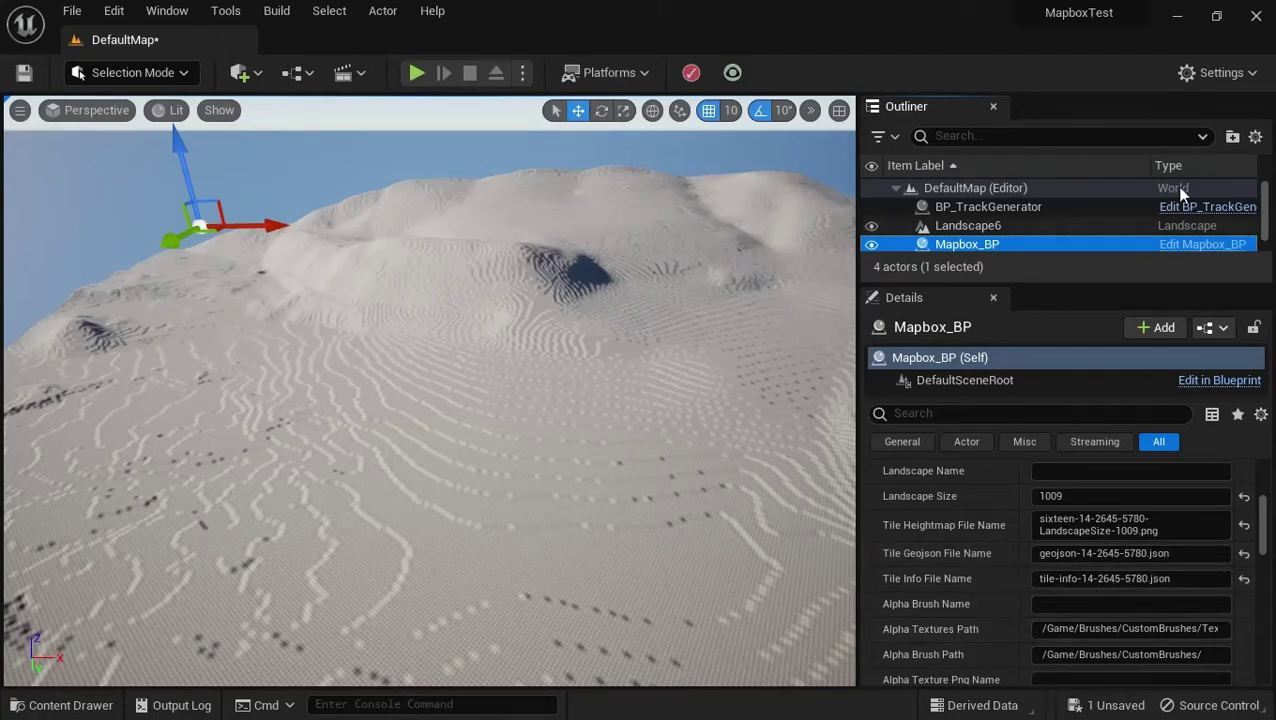
Switch to WebStorm and reopen geojson-14-2645-5780.json from the Real World Height Maps folder.
left_click(1176, 17)
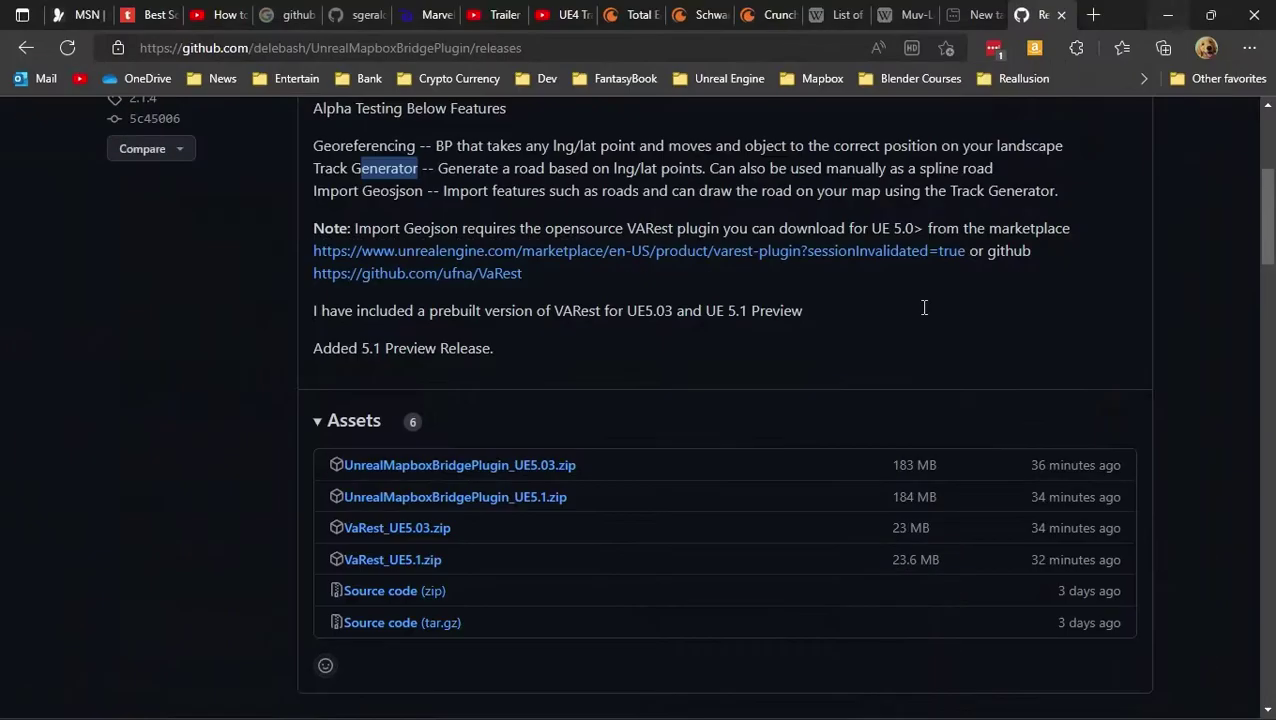
left_click(505, 705)
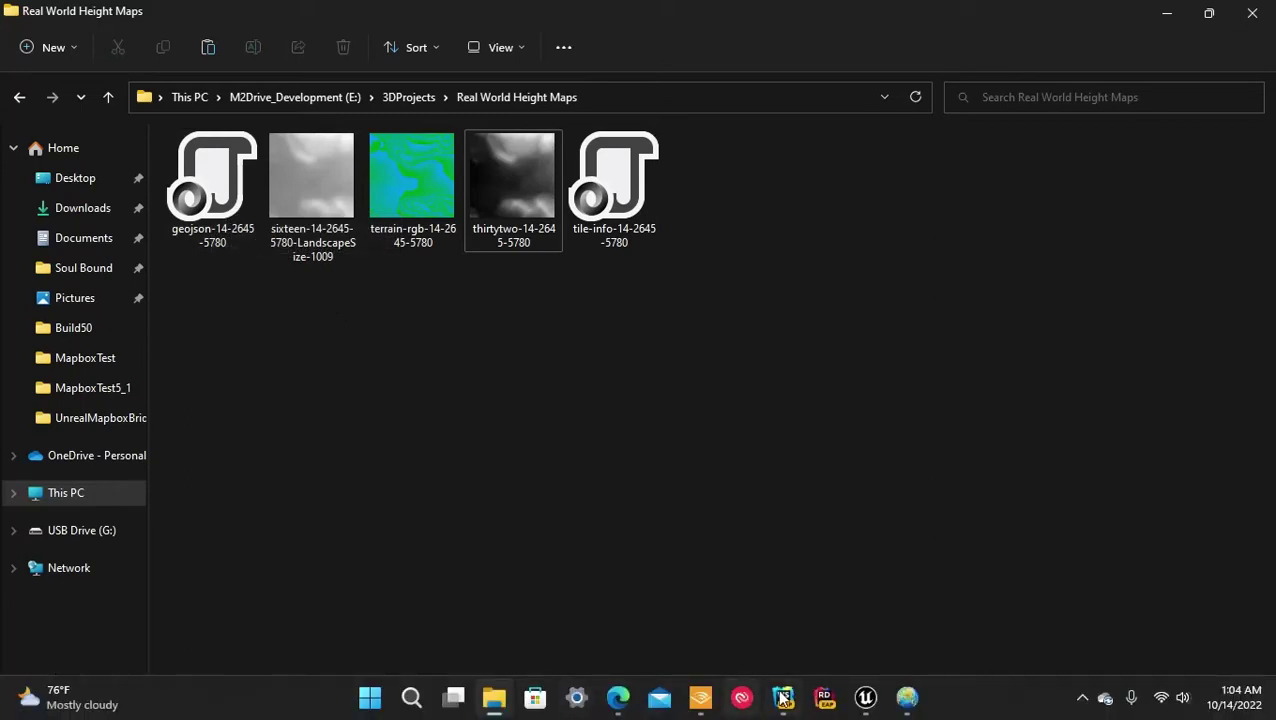
left_click(784, 698)
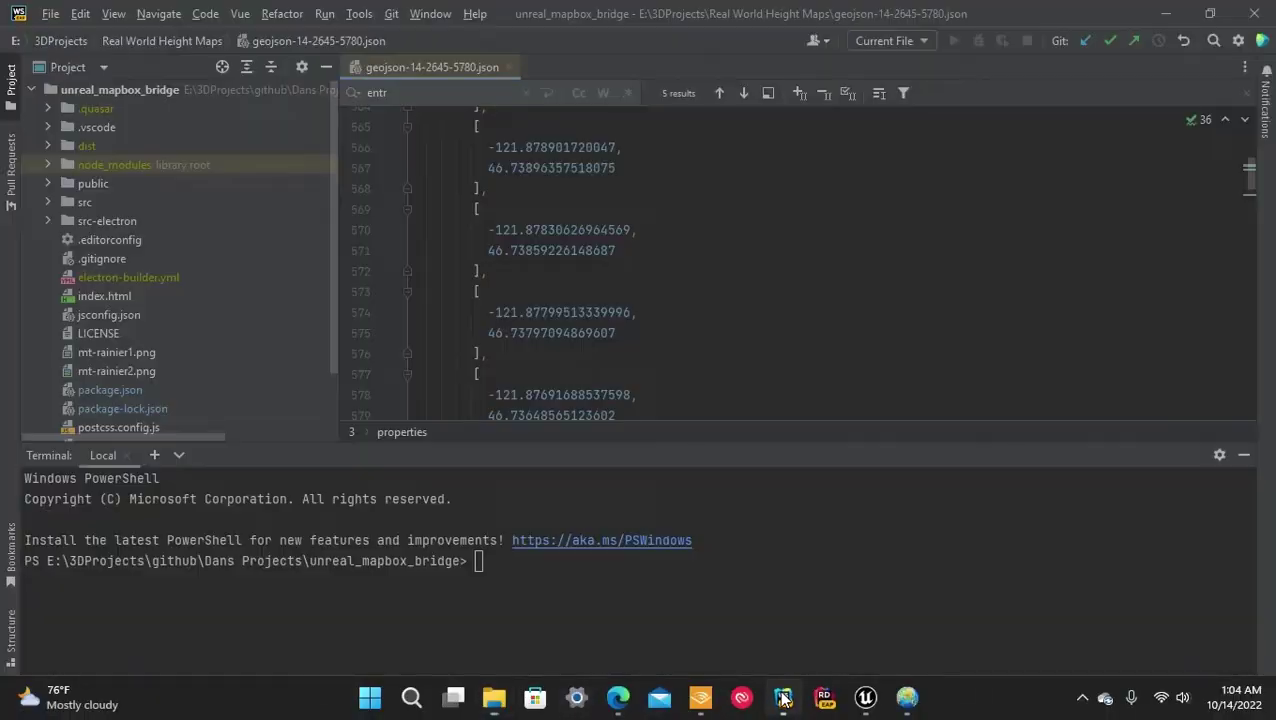
left_click(507, 67)
left_click_drag(754, 8, 986, 132)
left_click_drag(205, 185, 738, 328)
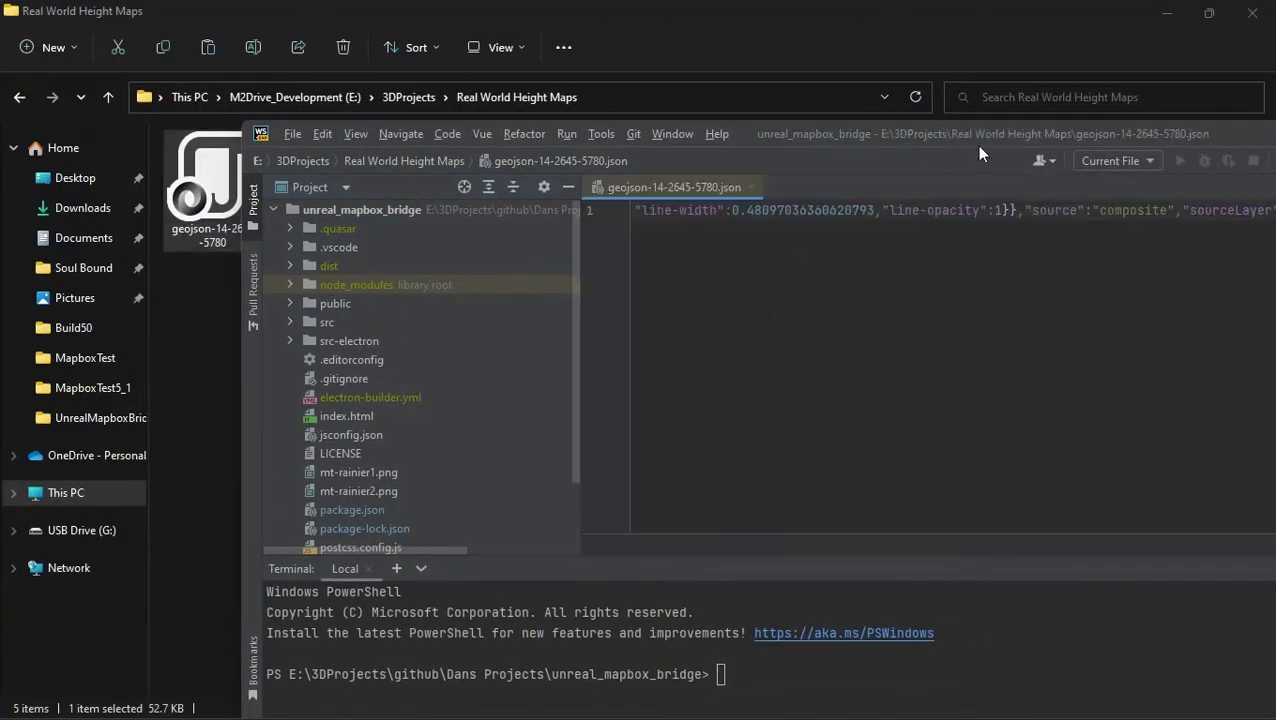
Reformat the GeoJSON code, maximize the WebStorm window and go to the beginning of the file.
key("ctrl+alt+l")
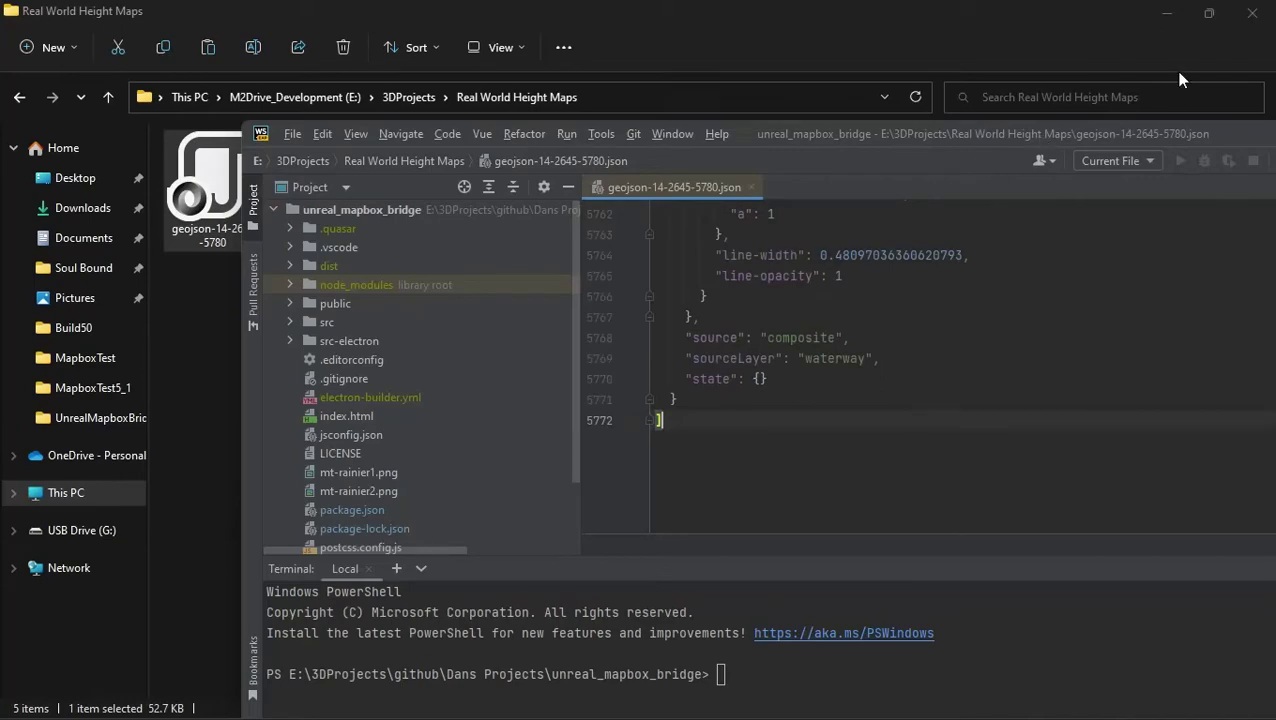
double_click(1136, 132)
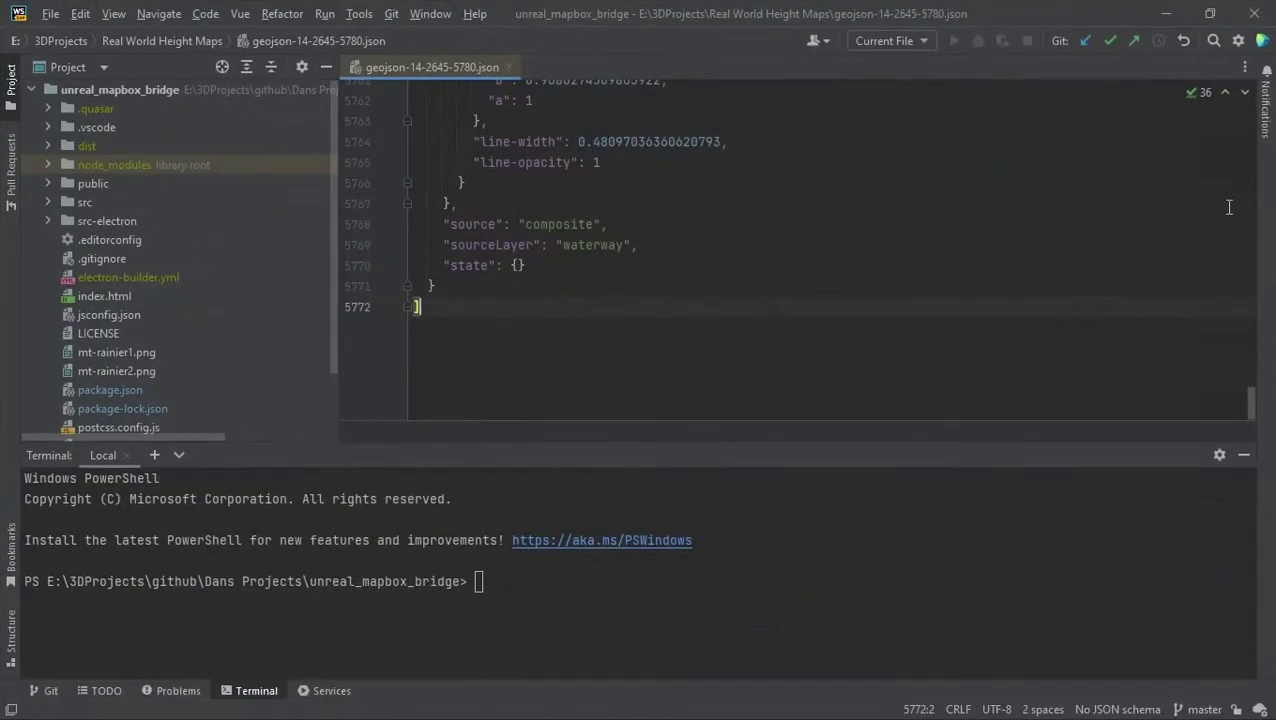
scroll(831, 204, "up", 5)
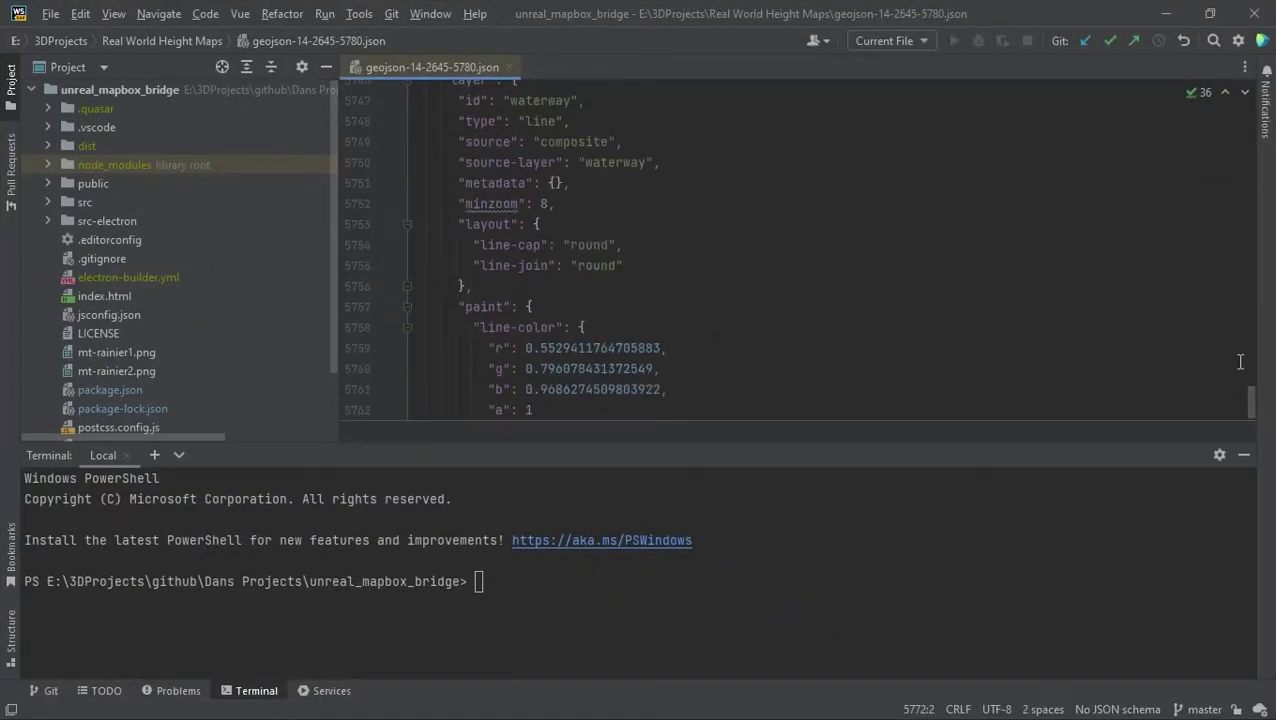
left_click_drag(1250, 404, 1250, 85)
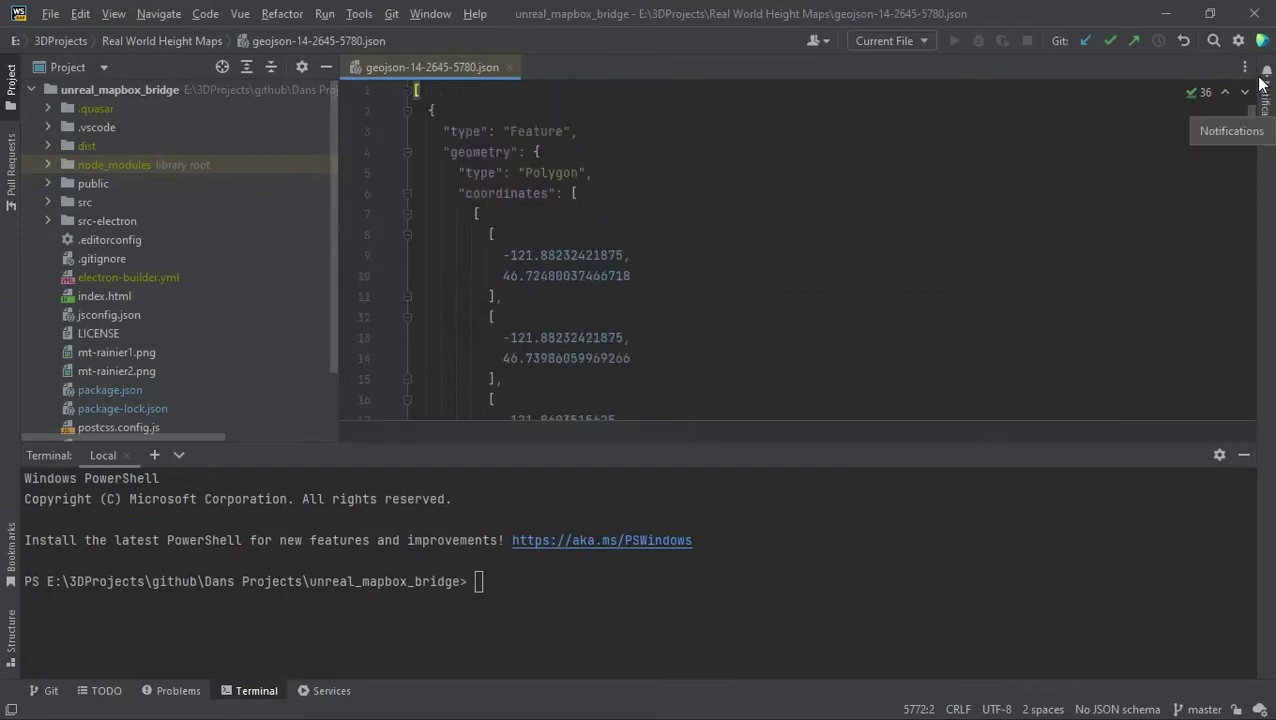
Examine the first feature's geometry type, polygon coordinates and layer properties in the GeoJSON file.
scroll(672, 153, "down", 1)
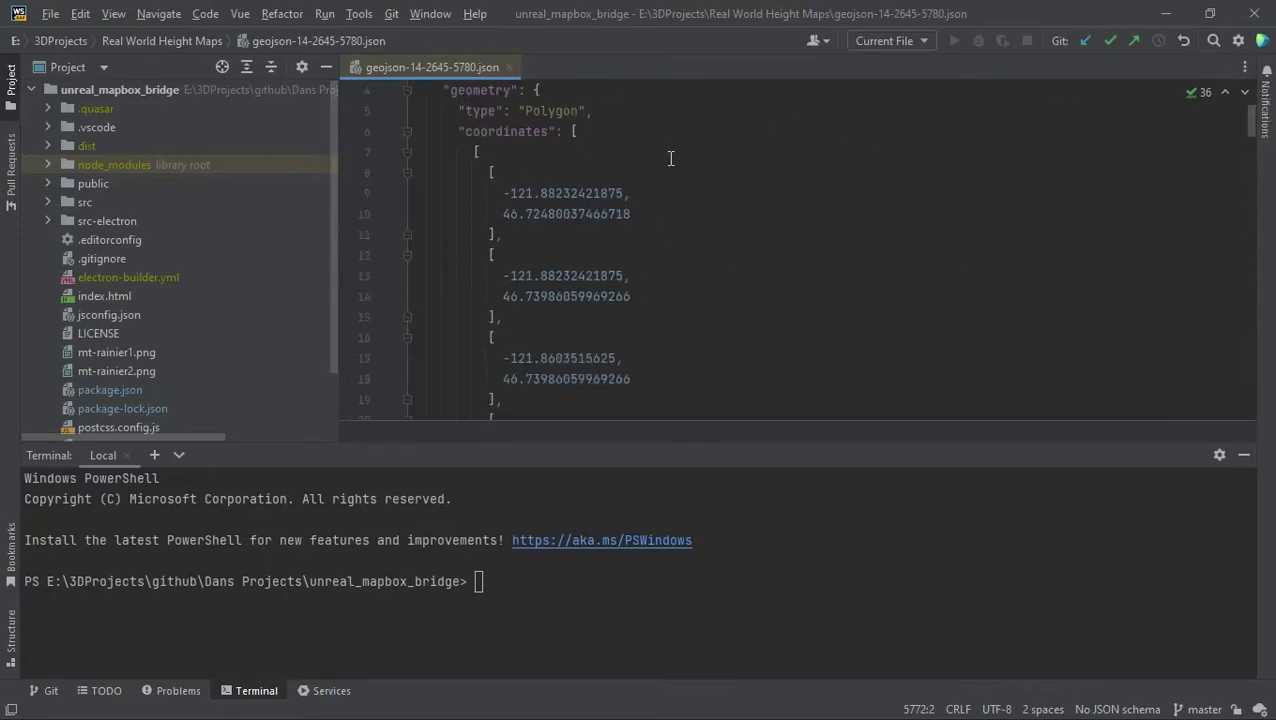
scroll(671, 157, "up", 1)
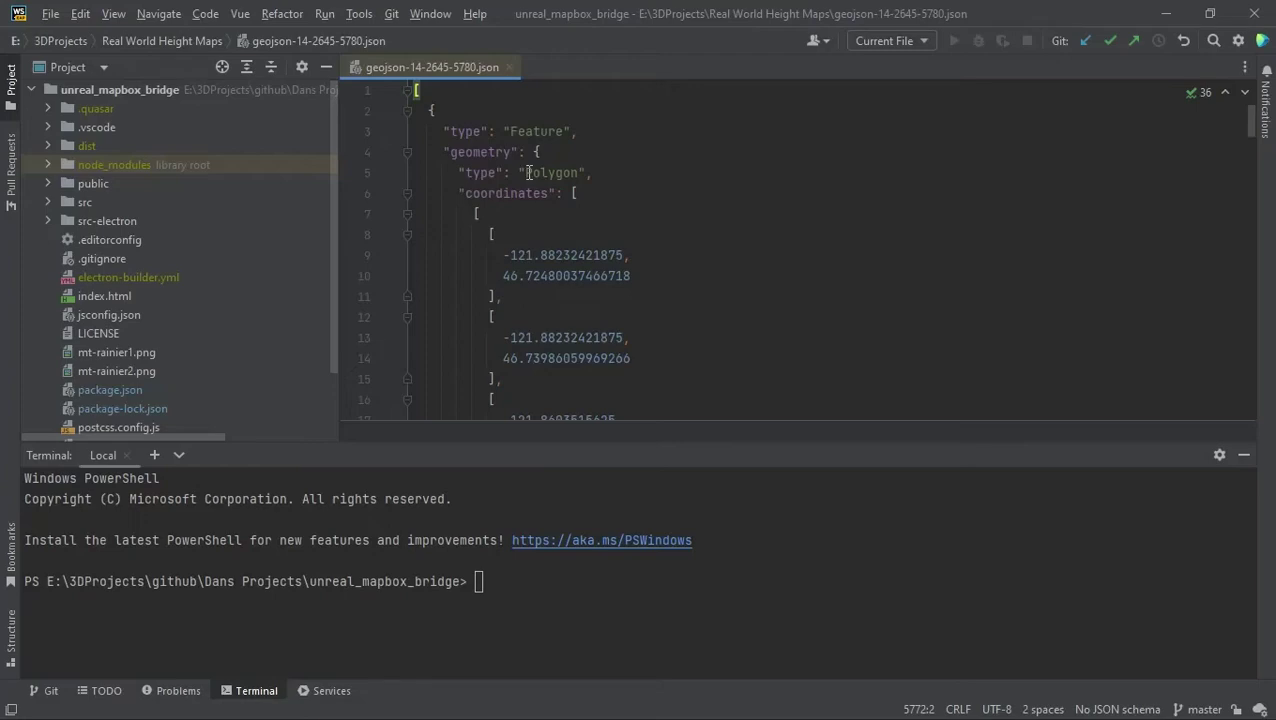
scroll(550, 177, "down", 3)
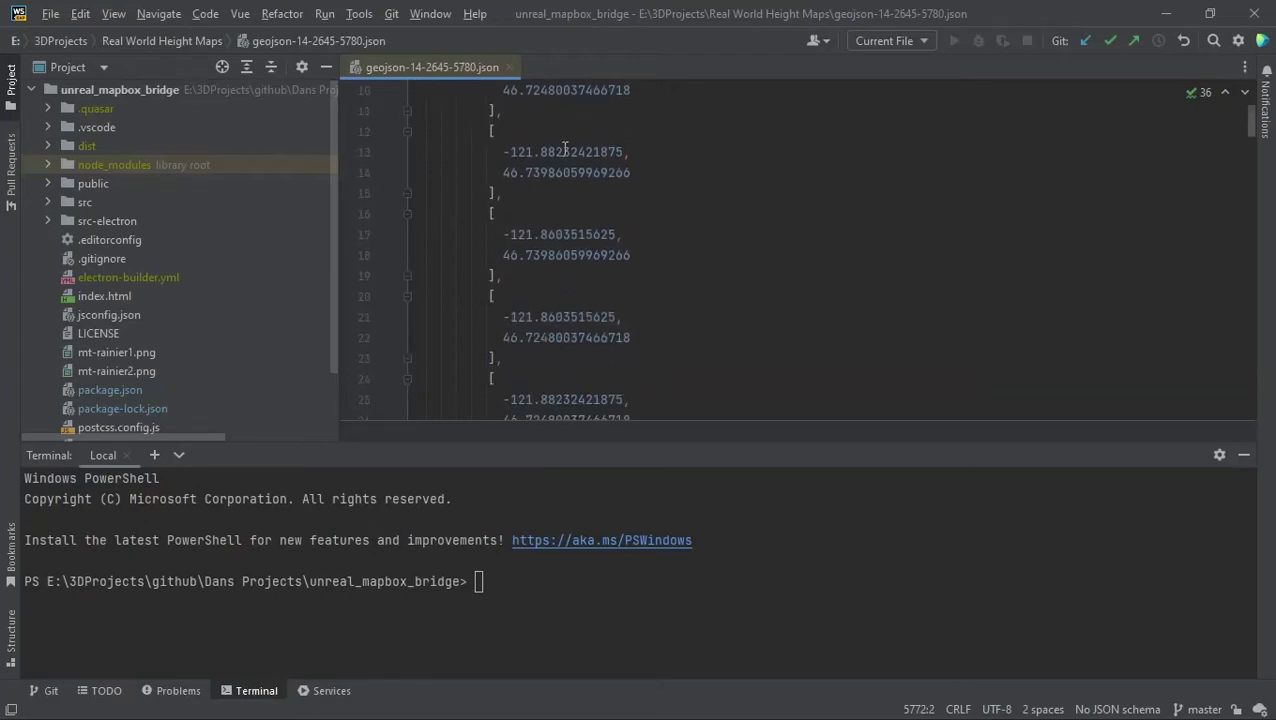
left_click_drag(644, 137, 476, 152)
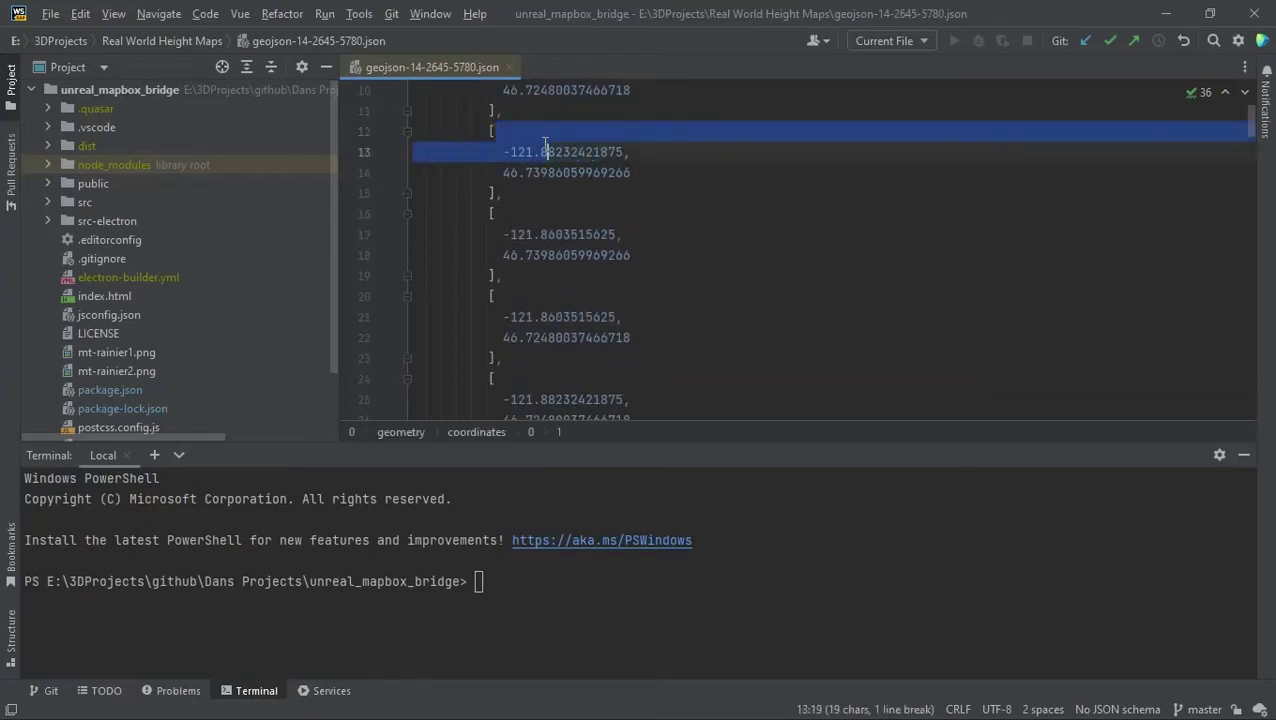
left_click(565, 155)
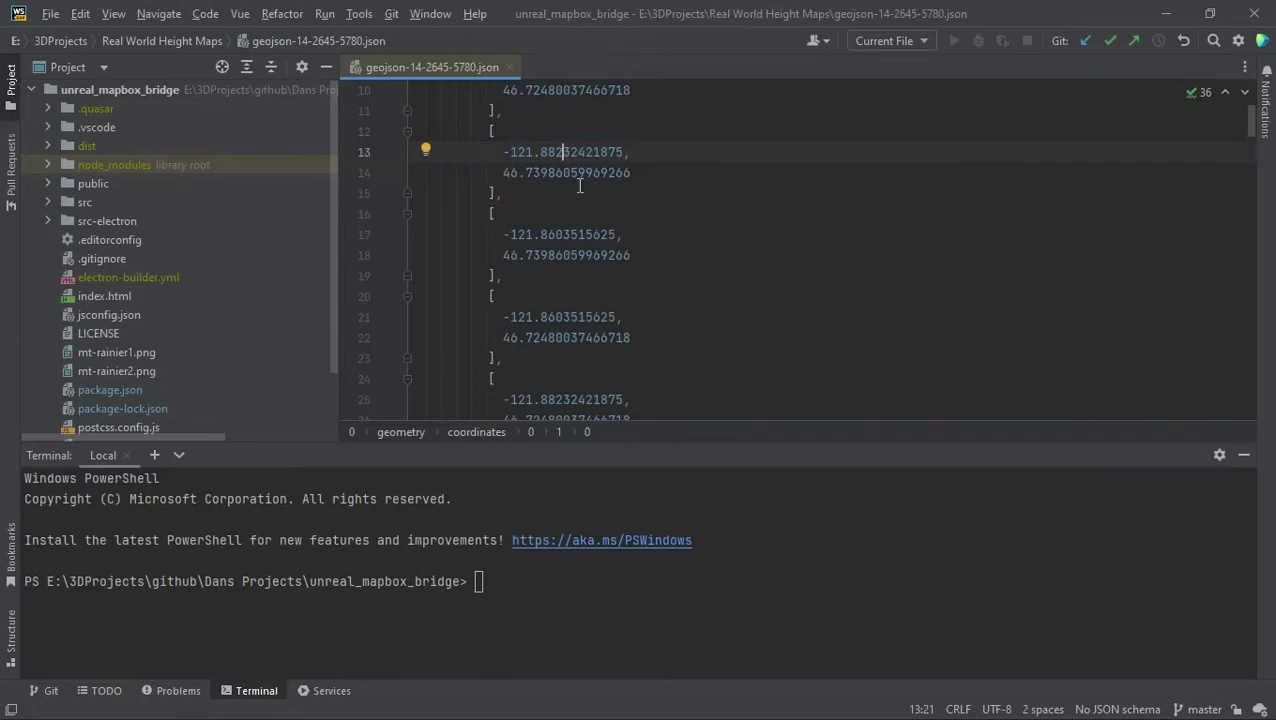
scroll(572, 170, "down", 7)
Check the road names on the Unreal Mapbox Bridge map and search the GeoJSON file in WebStorm for "entr".
mouse_move(855, 712)
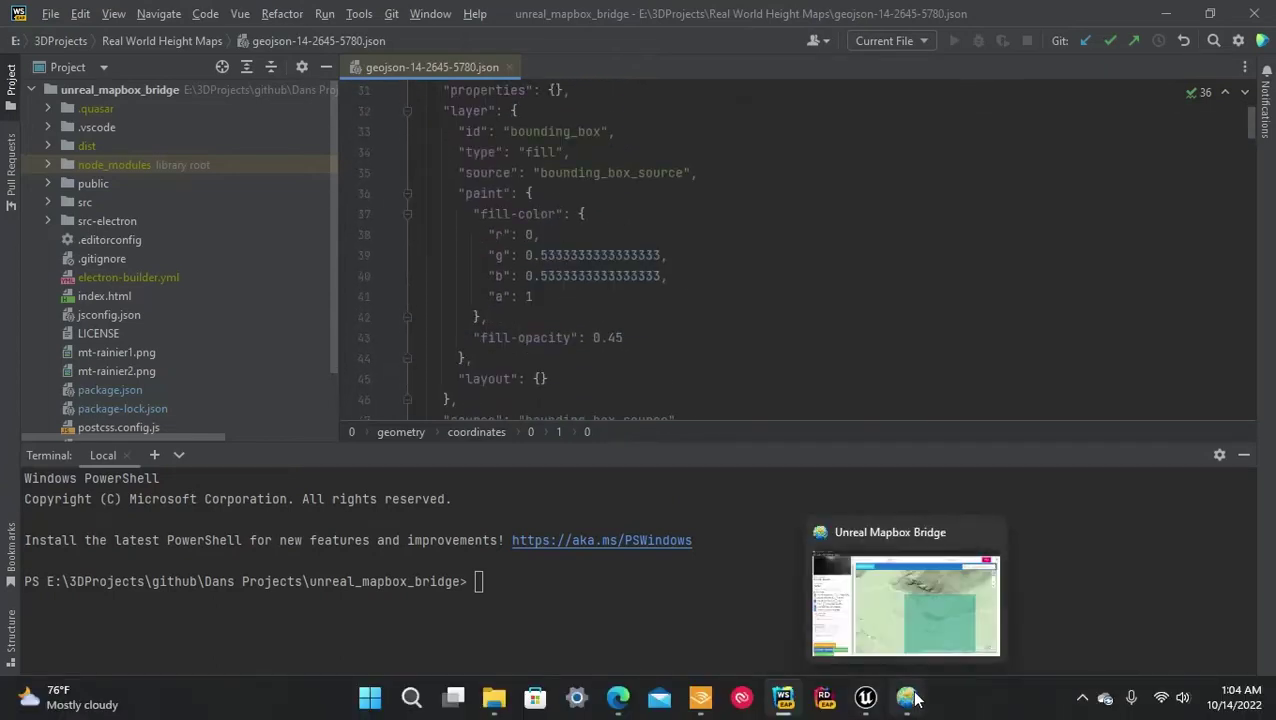
left_click(848, 585)
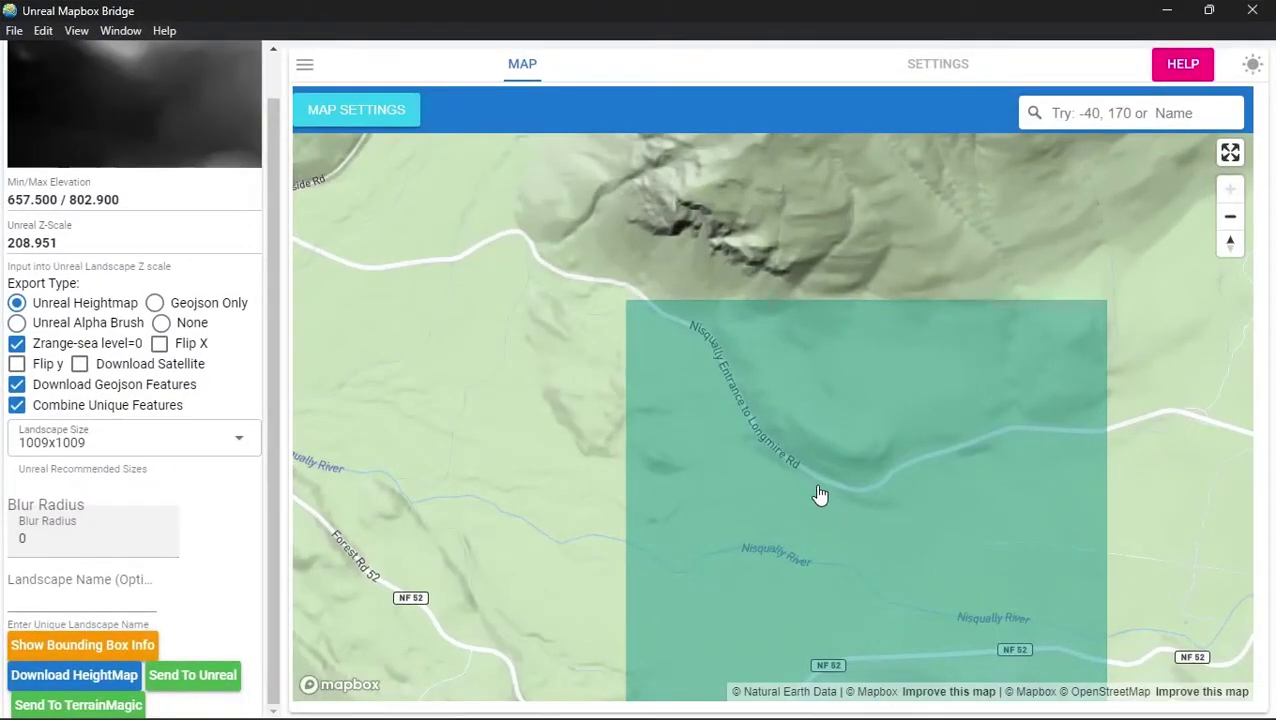
mouse_move(867, 708)
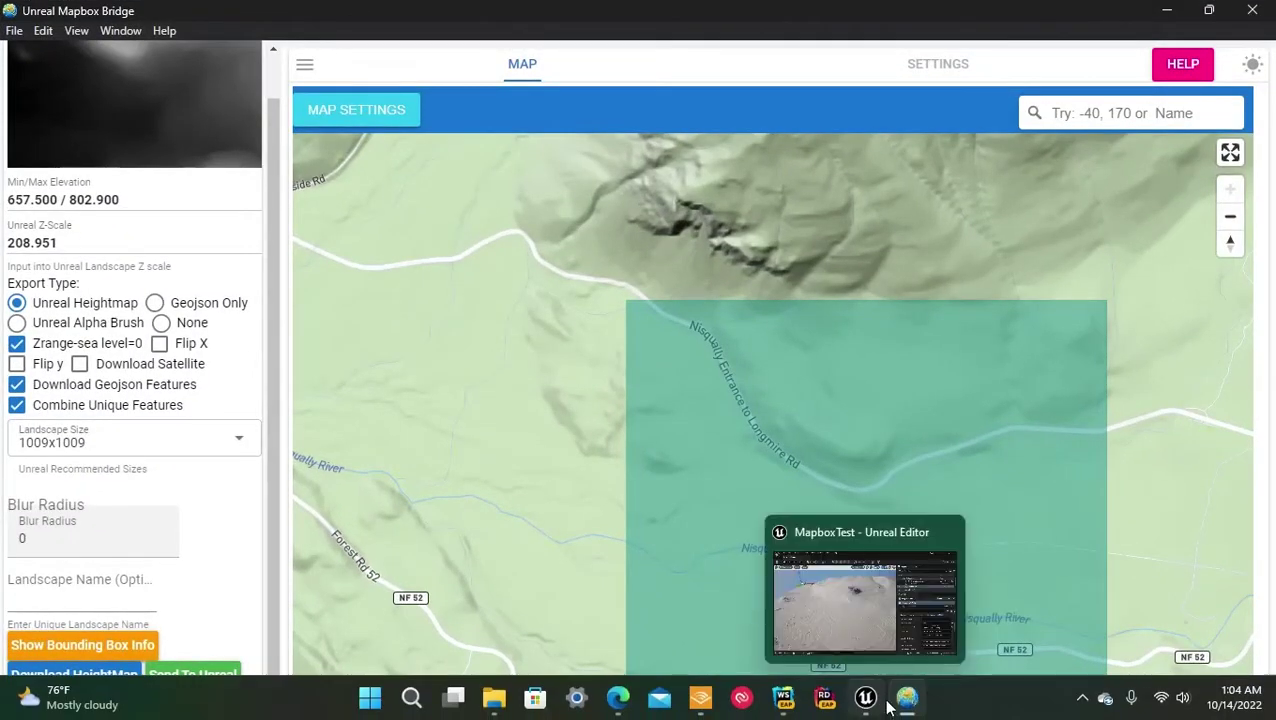
left_click(783, 697)
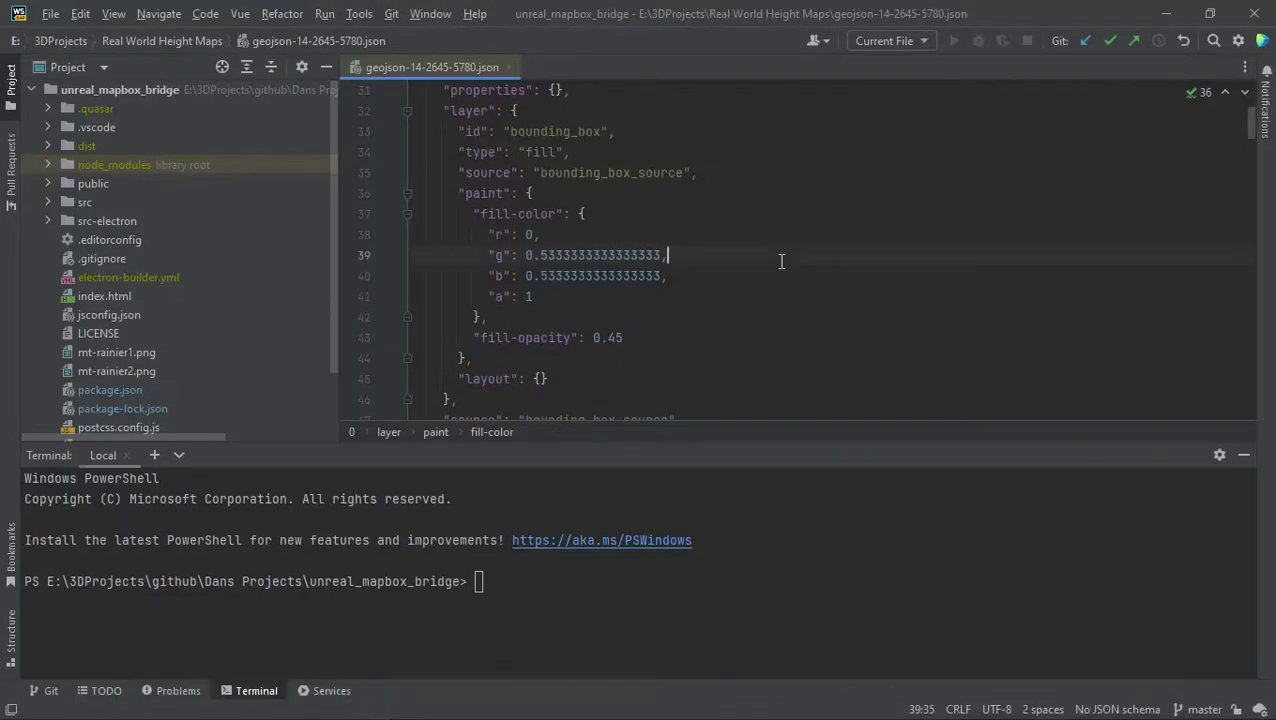
key("ctrl+f")
type("entr")
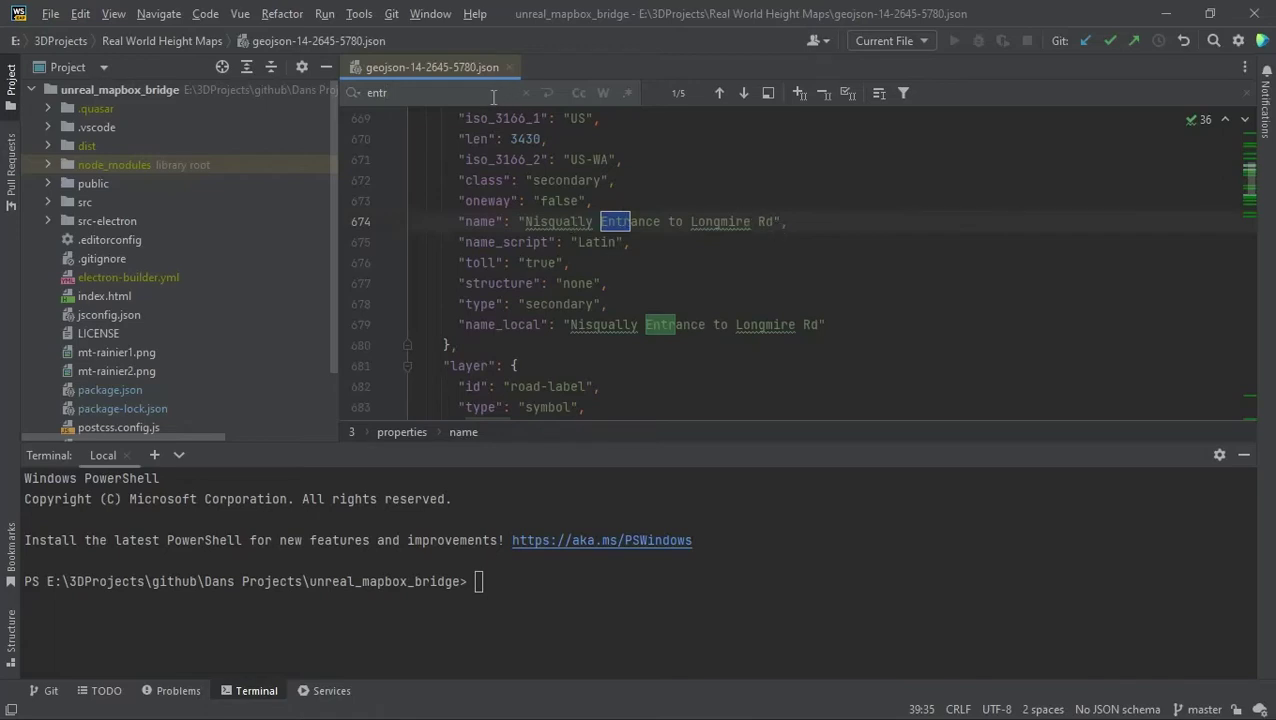
Find the start of the Nisqually Entrance to Longmire Rd feature and collapse its whole block.
scroll(614, 190, "up", 5)
scroll(622, 241, "up", 20)
scroll(624, 246, "up", 12)
scroll(624, 256, "up", 6)
scroll(624, 256, "down", 4)
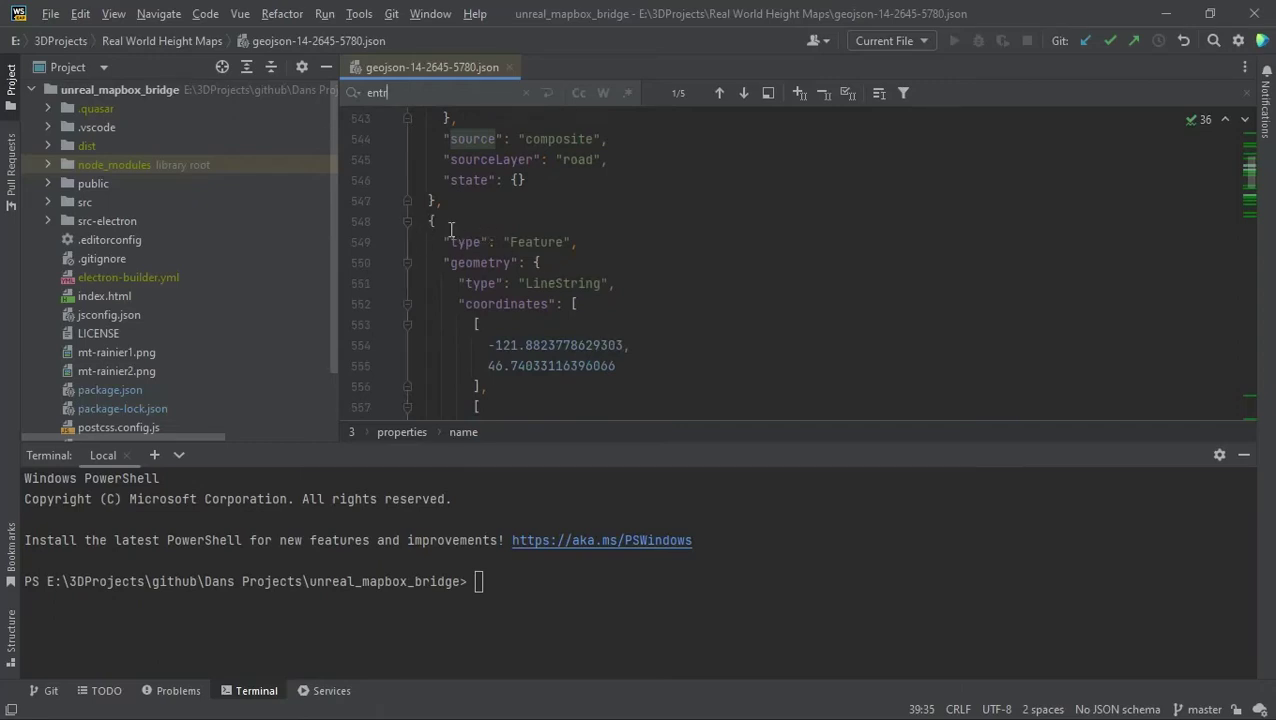
left_click(410, 226)
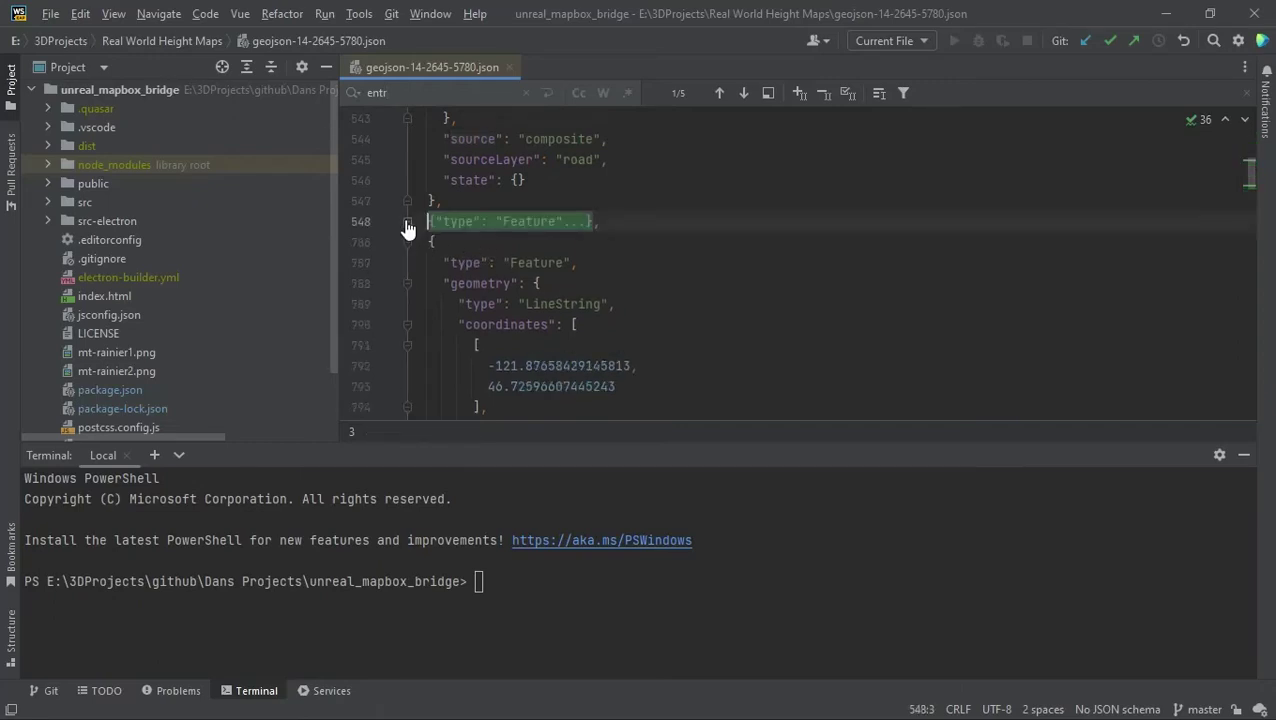
Expand the Nisqually Entrance to Longmire Rd feature and examine its LineString coordinates down to its road properties.
left_click(411, 227)
scroll(525, 245, "down", 2)
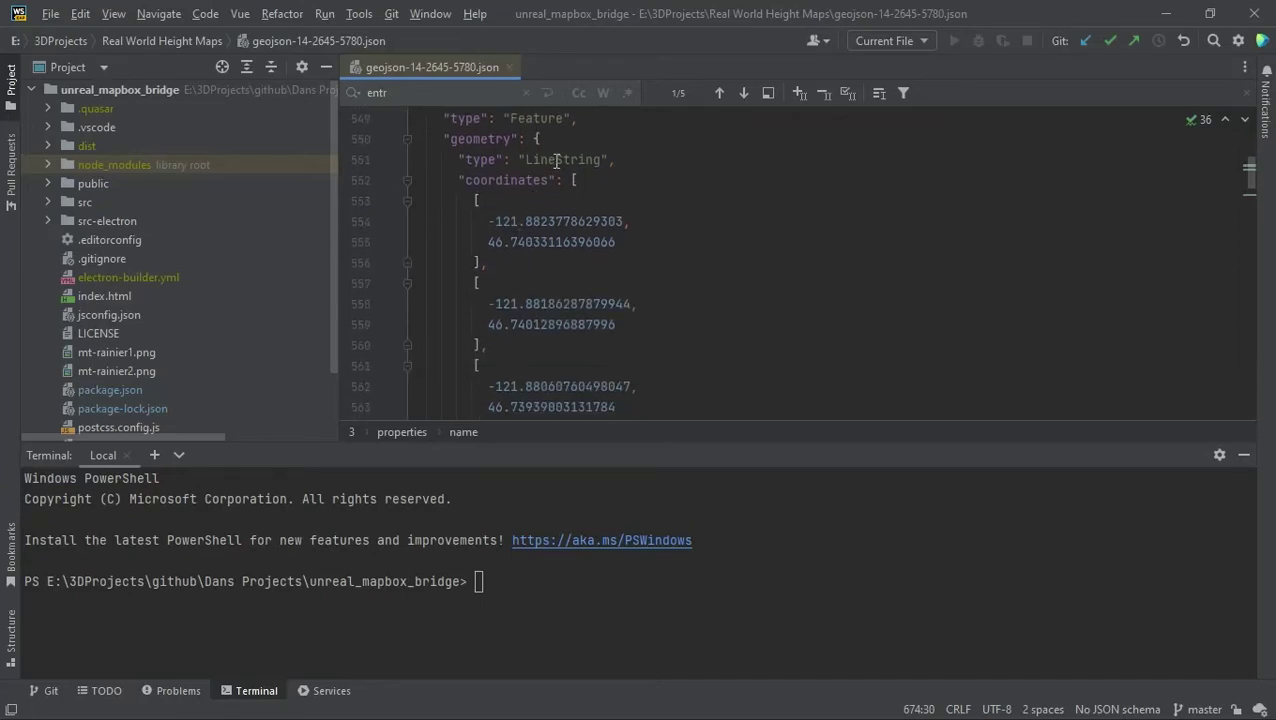
left_click_drag(482, 221, 635, 228)
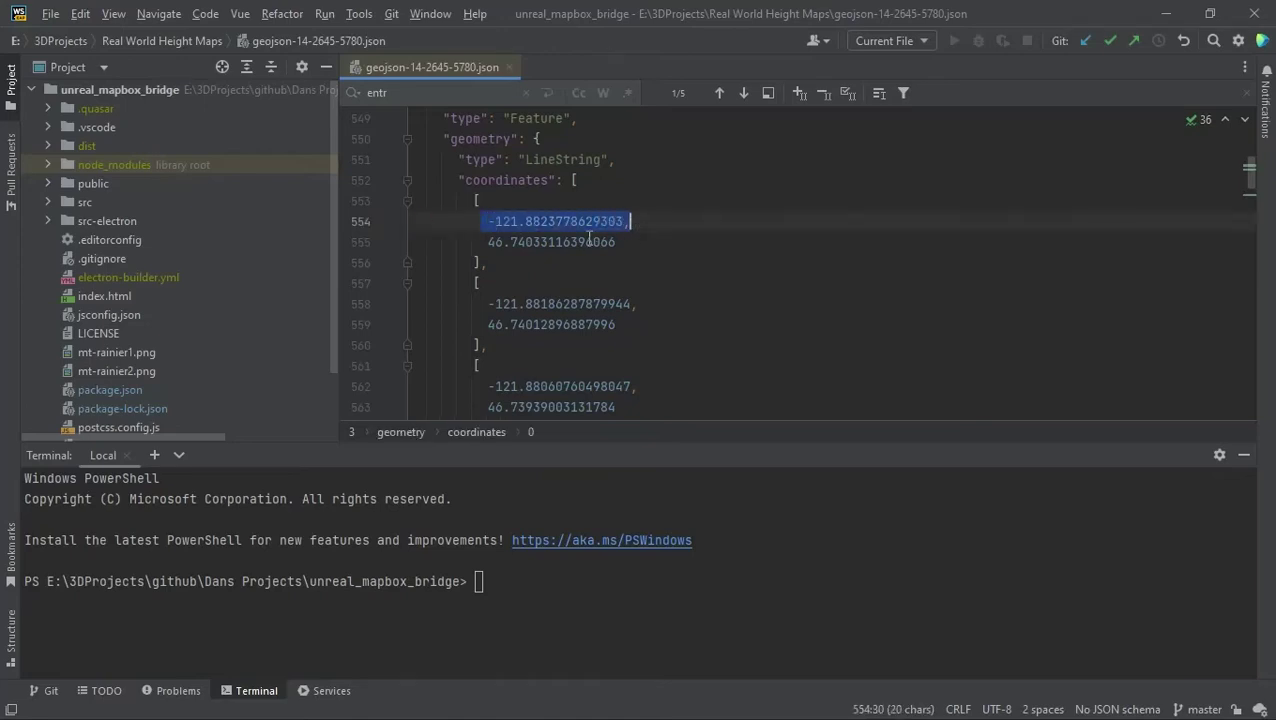
scroll(600, 238, "down", 20)
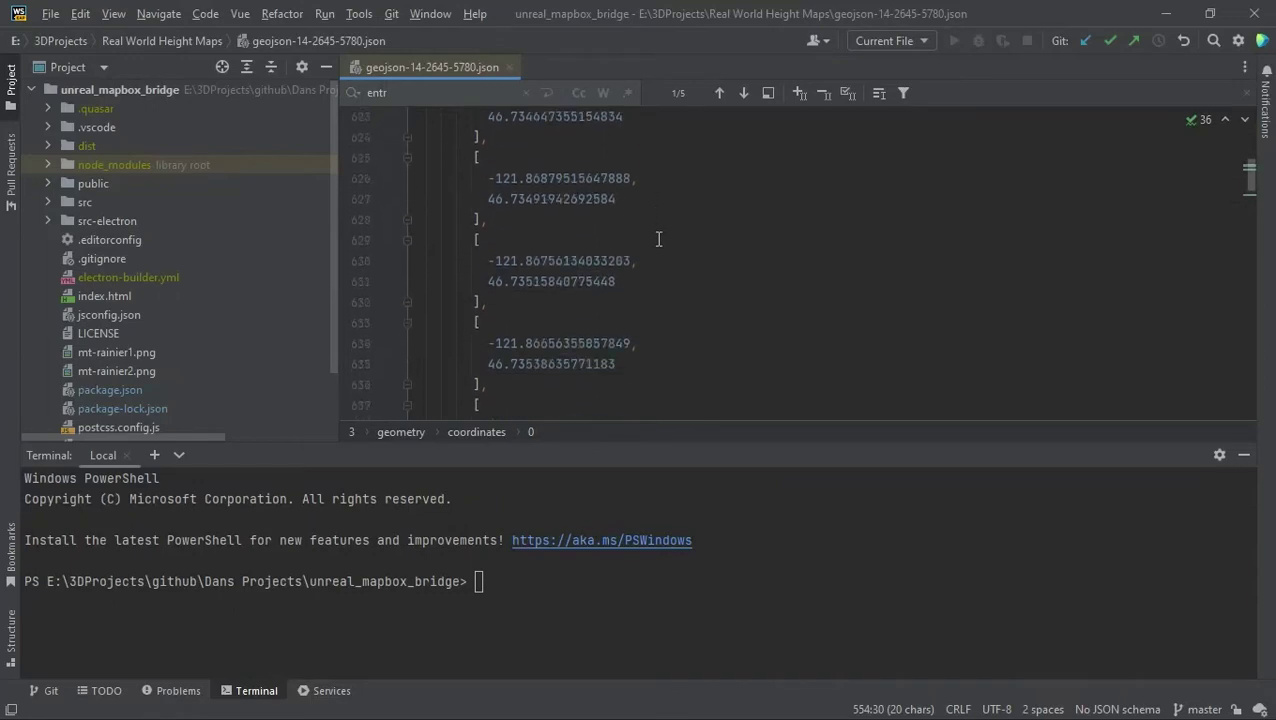
scroll(658, 238, "down", 4)
scroll(574, 200, "down", 3)
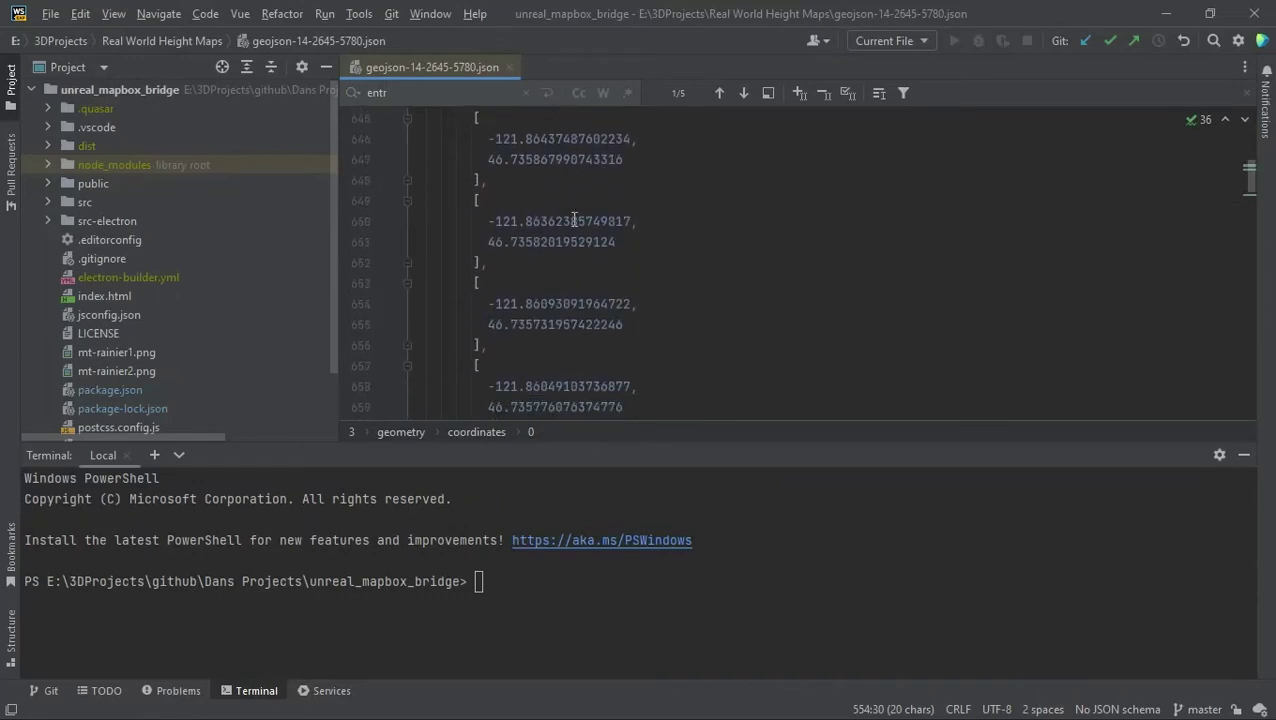
scroll(580, 224, "down", 2)
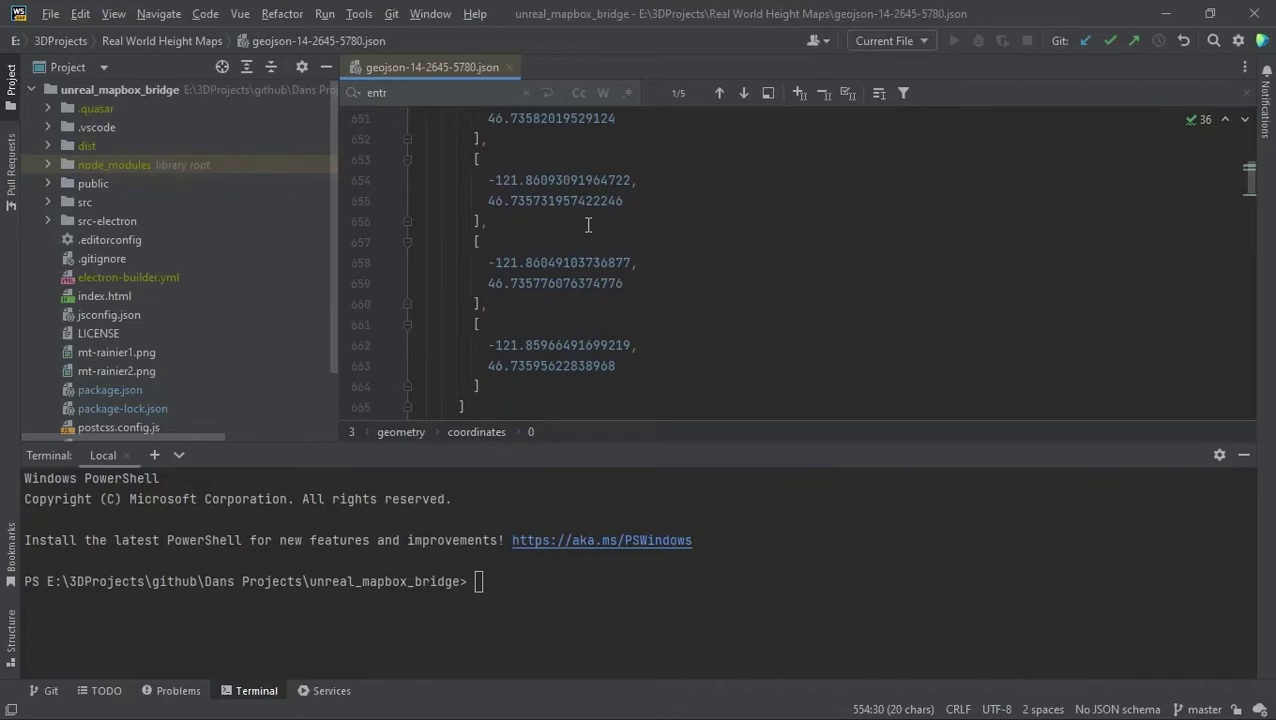
scroll(588, 224, "down", 6)
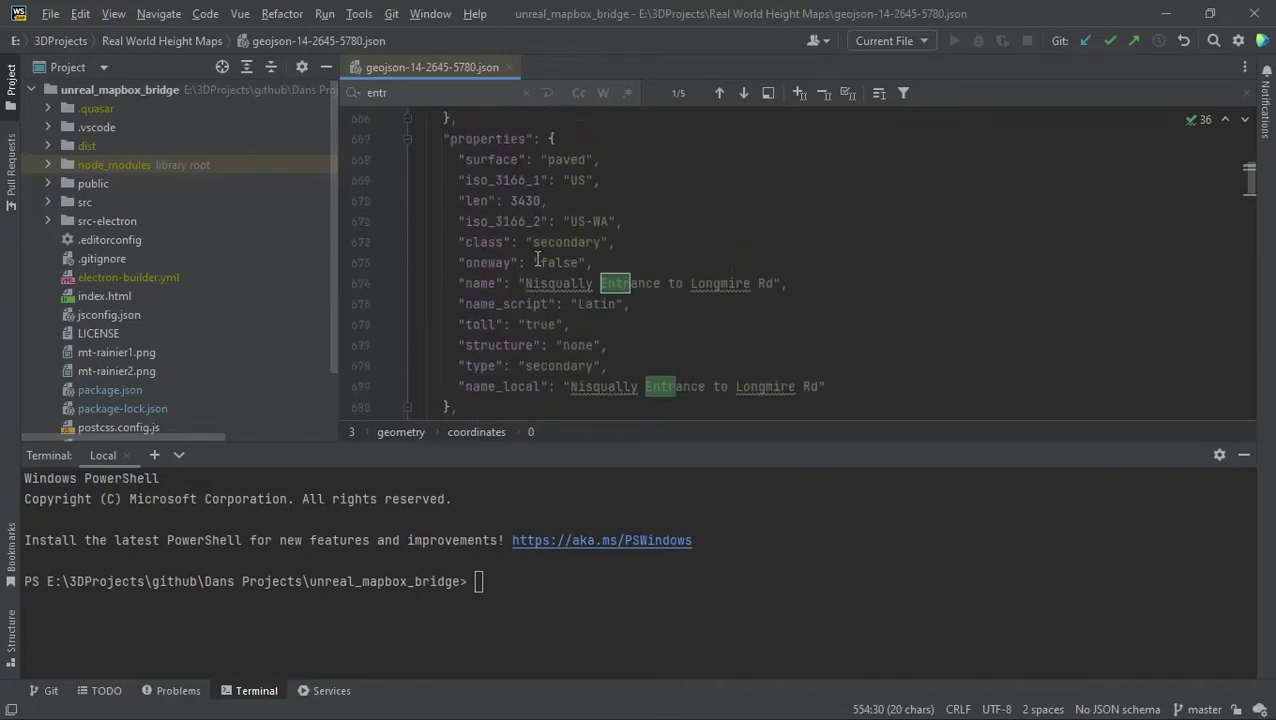
Check the feature's name property in the GeoJSON against the coordinate pairs above it.
left_click_drag(519, 284, 806, 284)
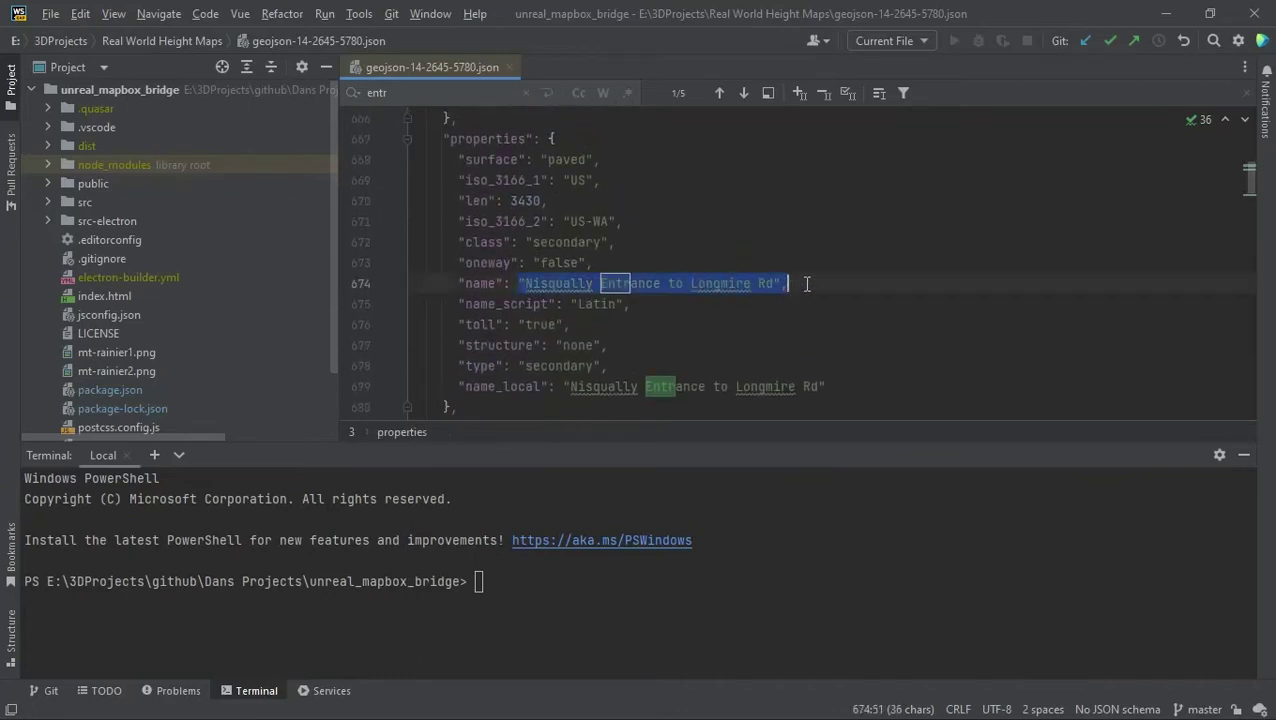
scroll(735, 262, "up", 3)
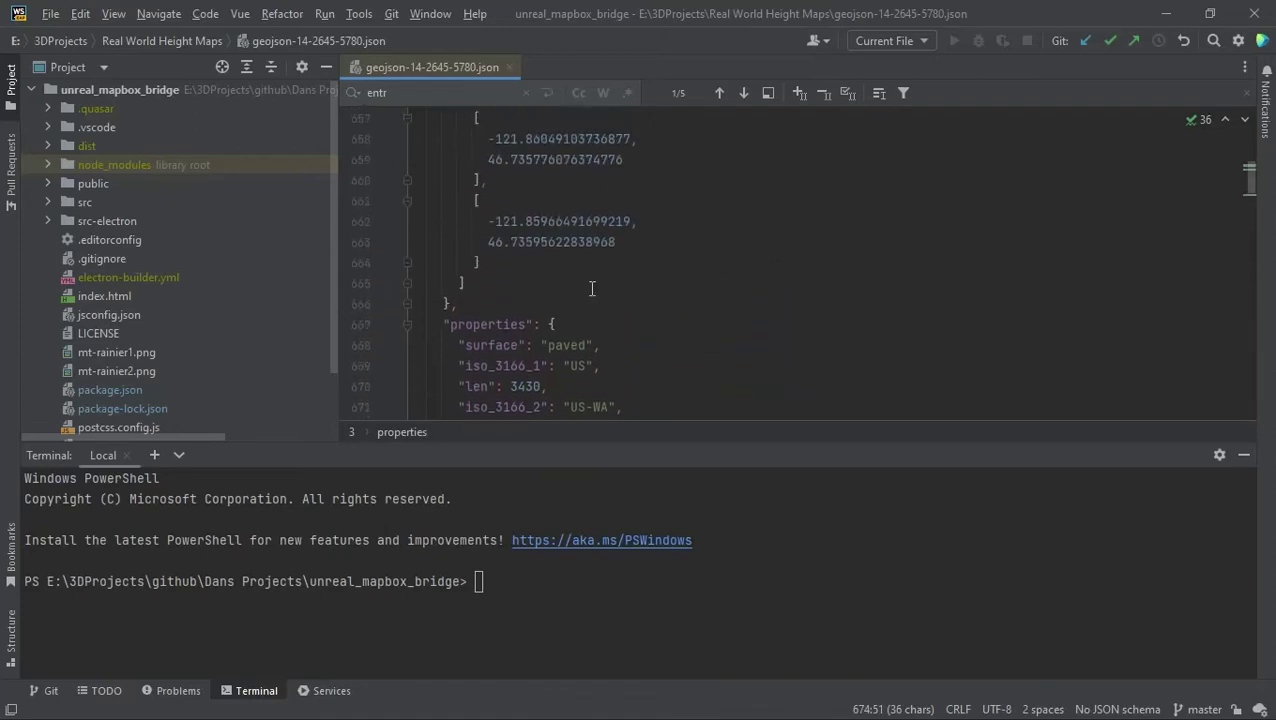
scroll(634, 306, "down", 3)
left_click_drag(812, 284, 495, 285)
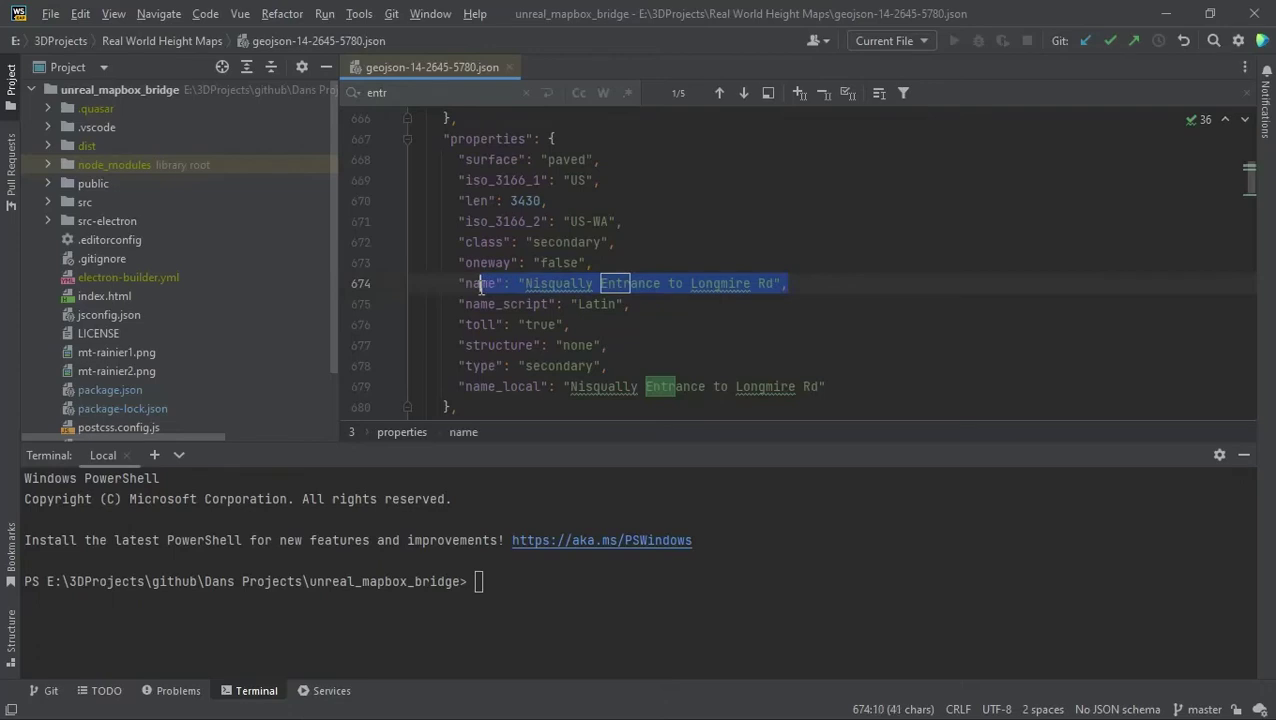
scroll(505, 263, "up", 6)
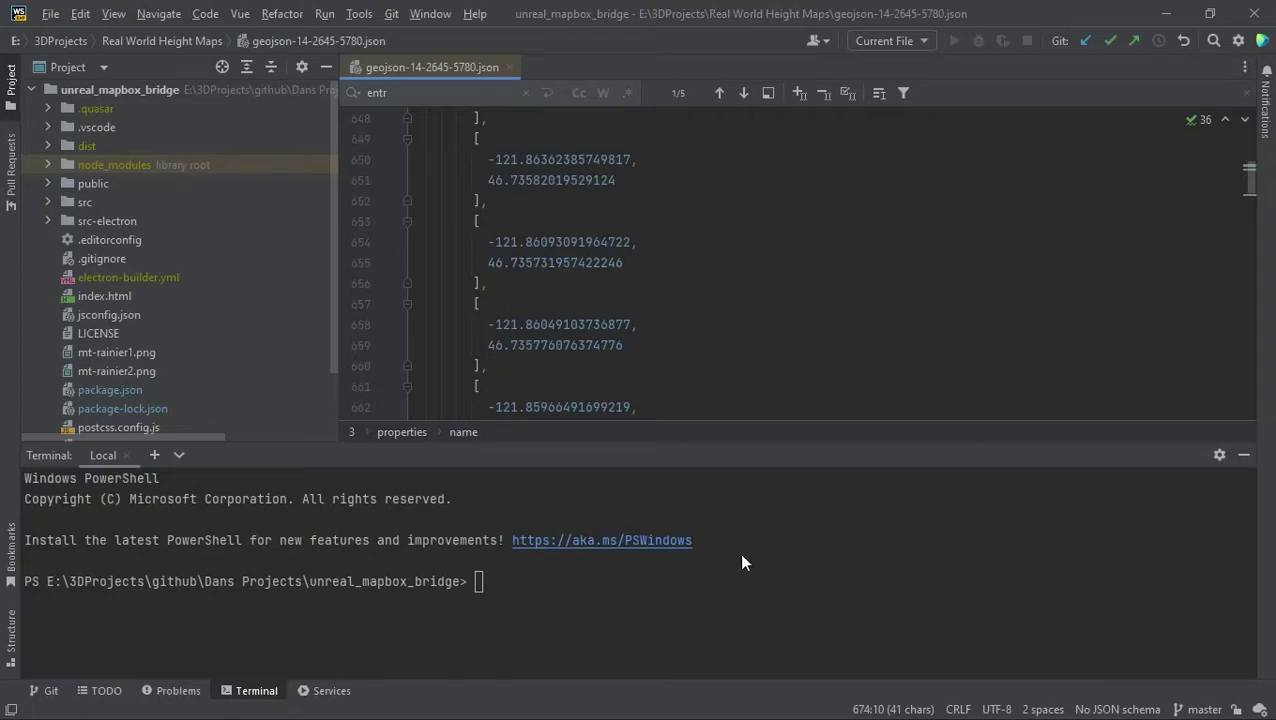
Switch to Unreal Editor and import the Geojson data through the Mapbox_BP actor.
left_click(1160, 15)
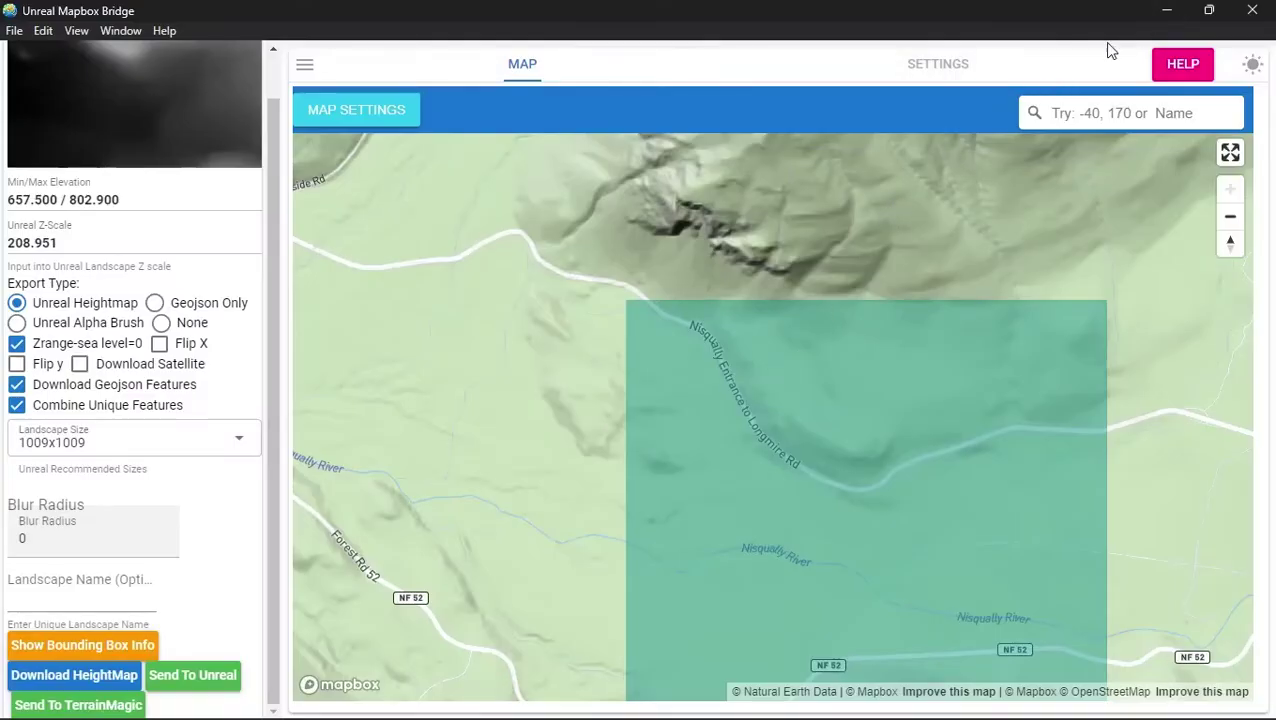
left_click(1162, 10)
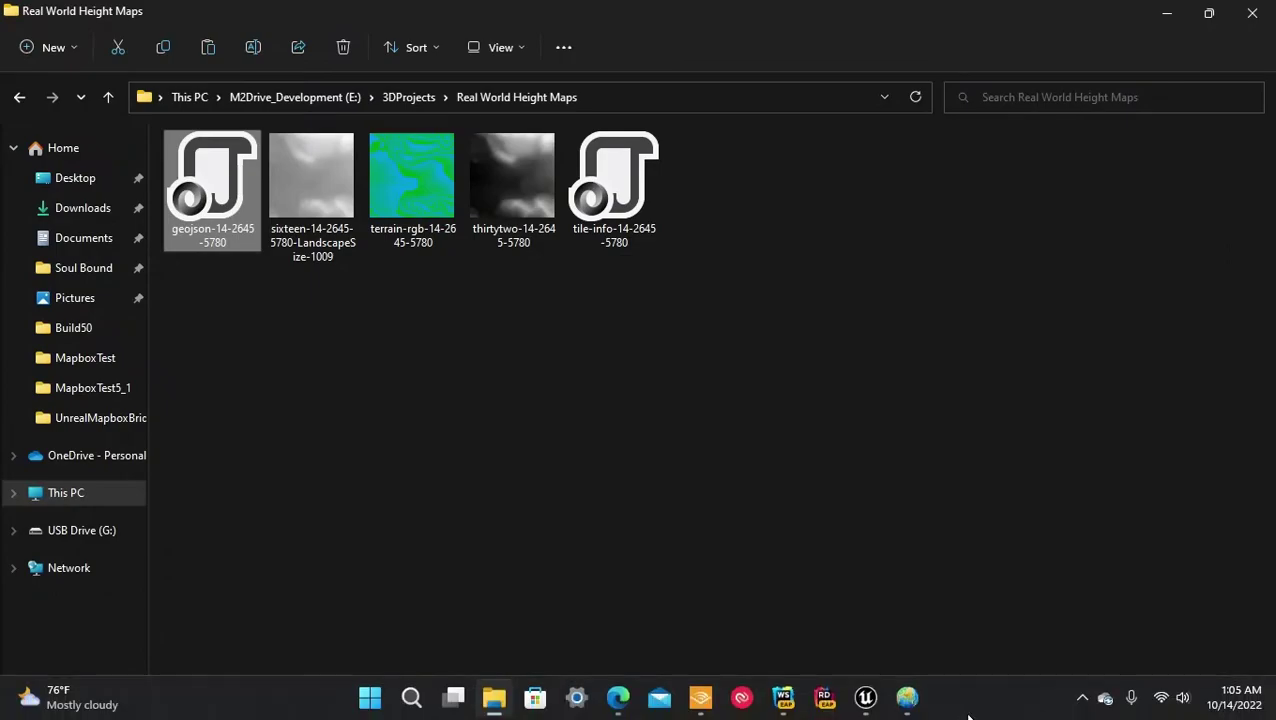
left_click(864, 700)
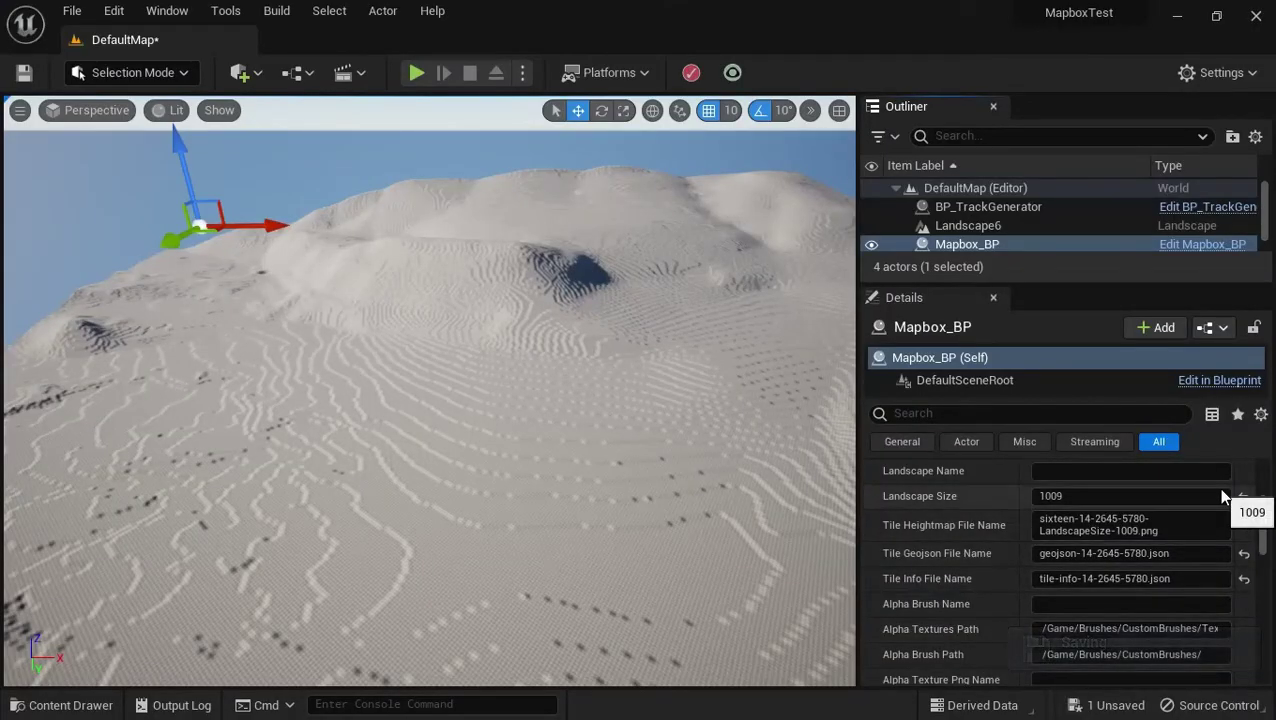
scroll(1195, 555, "up", 5)
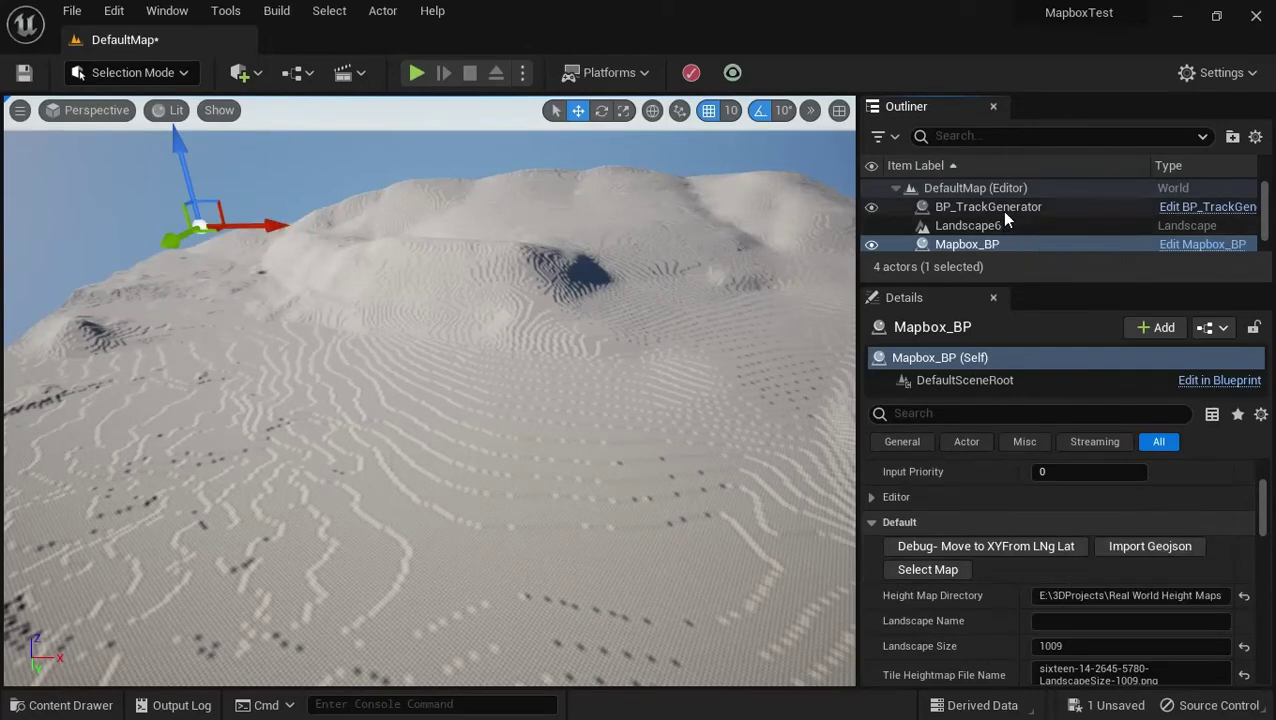
left_click(1150, 550)
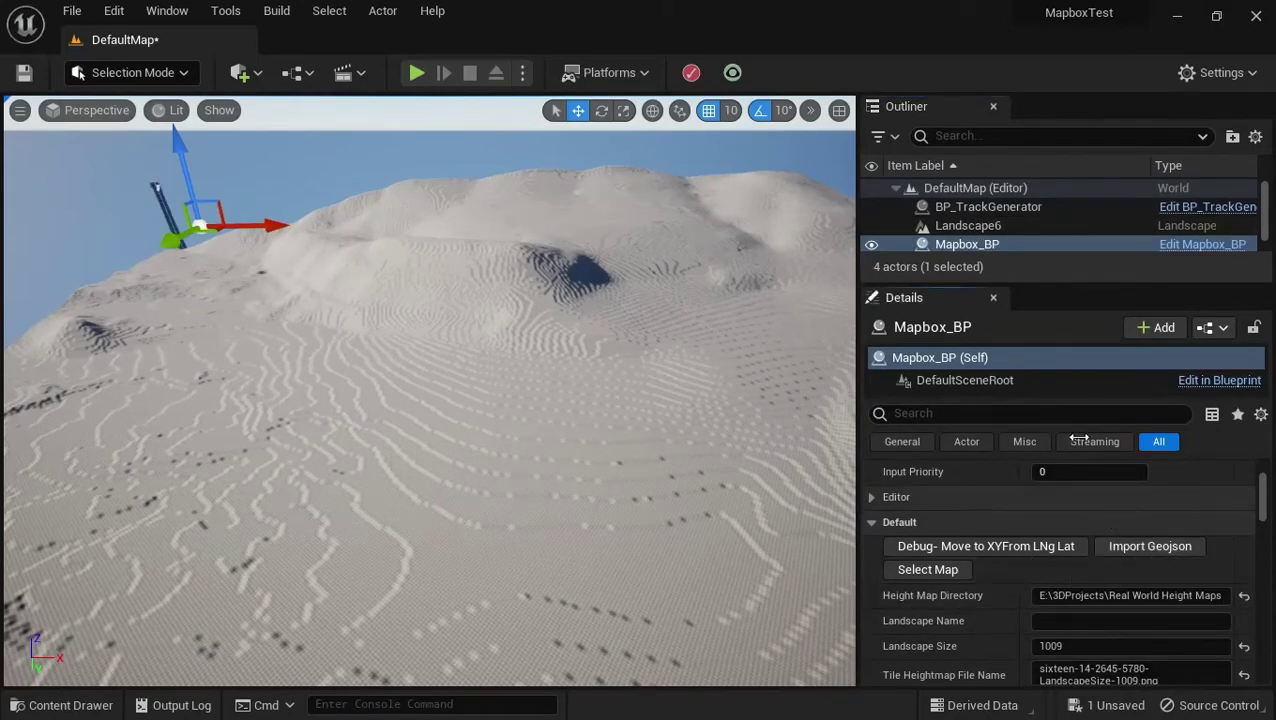
Focus on the BP_TrackGenerator road and place the Unreal Mapbox Bridge window beside it to compare it with the map.
double_click(1014, 206)
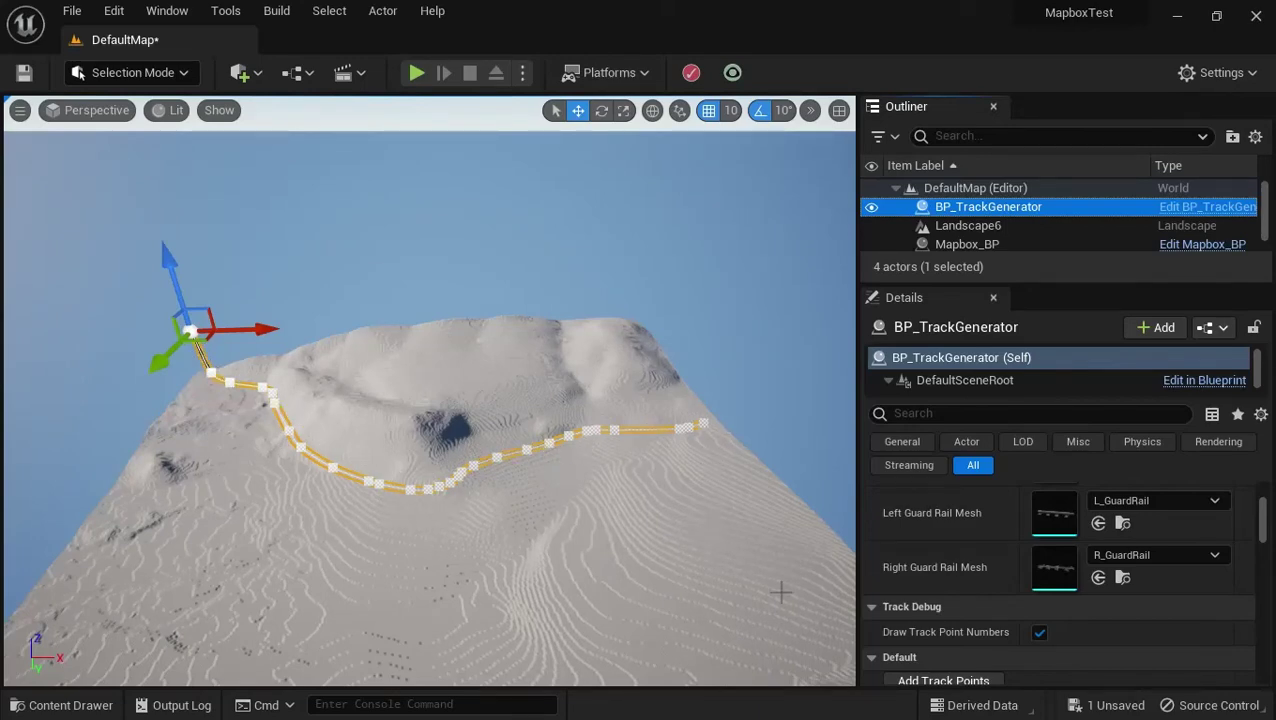
key("super")
left_click(905, 700)
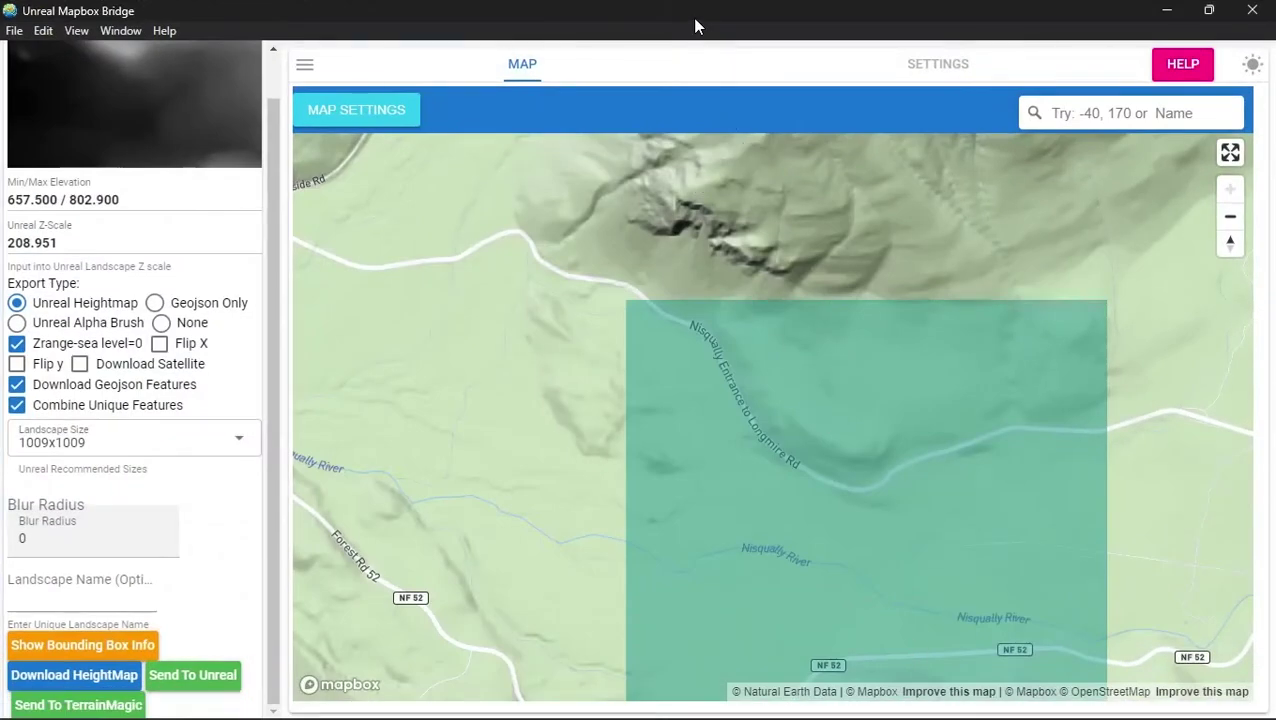
left_click_drag(685, 23, 952, 119)
left_click_drag(852, 117, 949, 108)
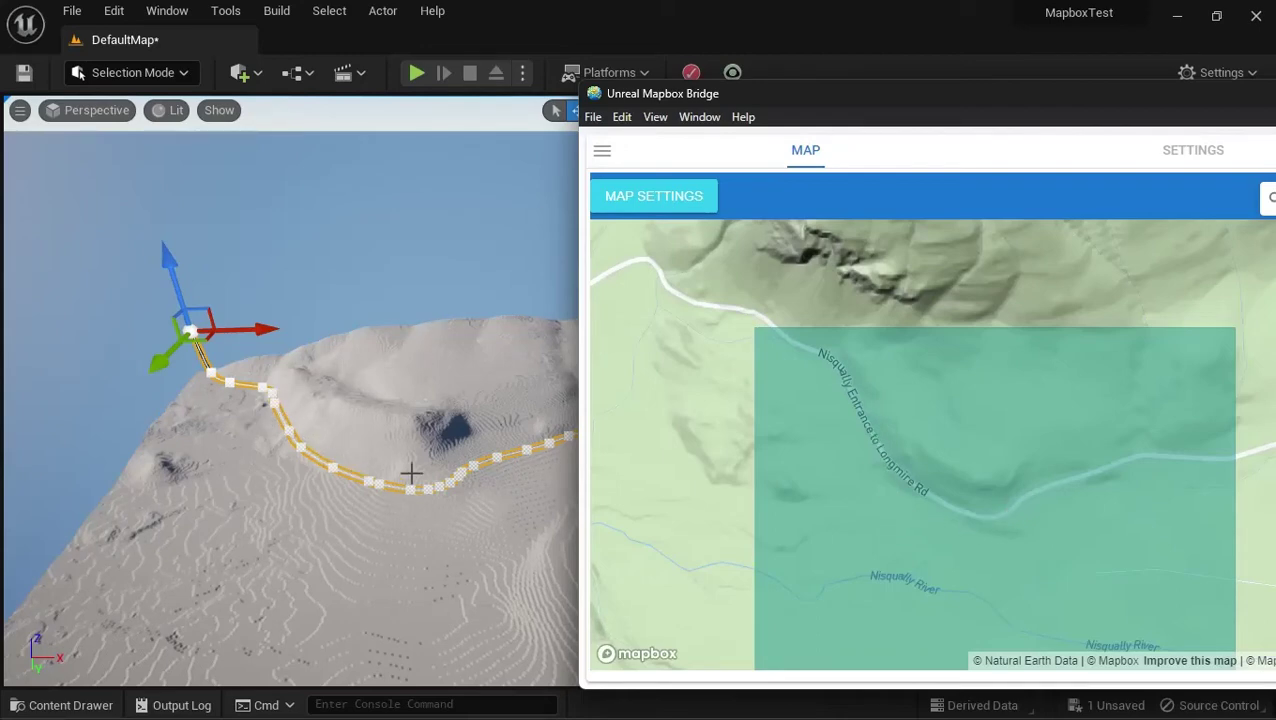
left_click_drag(1085, 95, 970, 213)
Raise the BP_TrackGenerator road above the landscape and view its route over the terrain.
right_click_drag(148, 421, 158, 294)
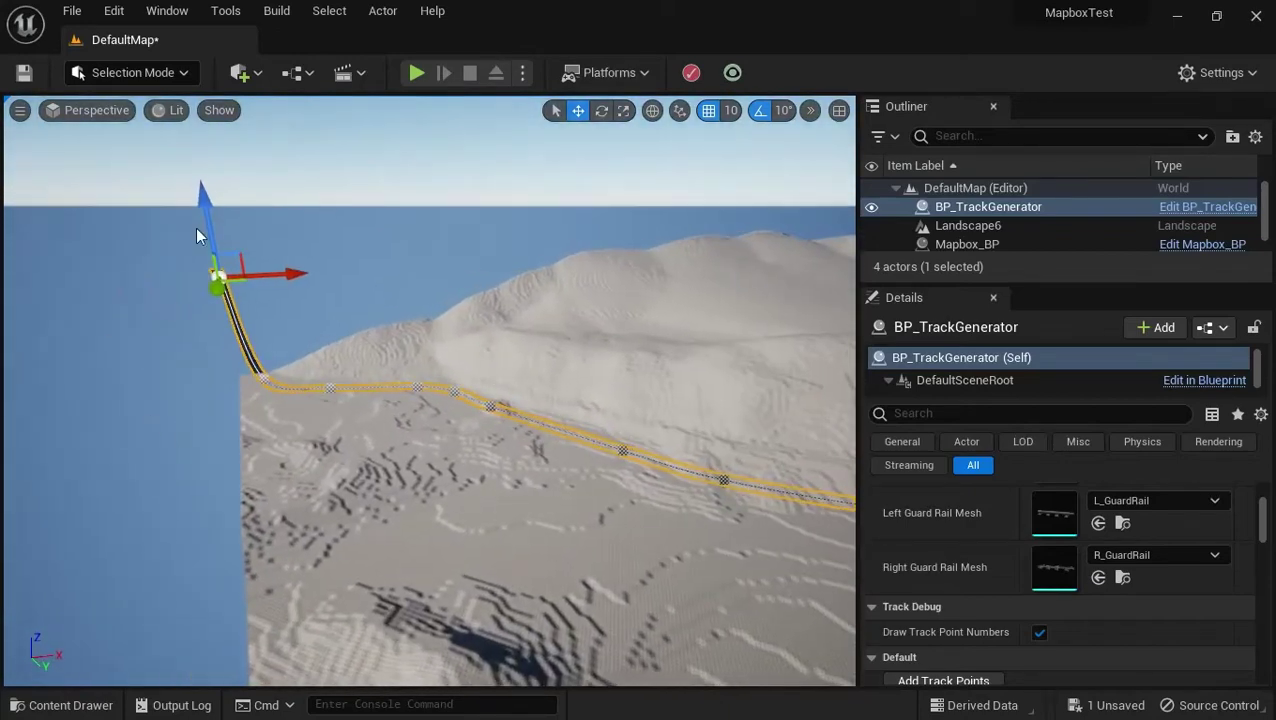
left_click_drag(198, 192, 220, 90)
right_click_drag(268, 184, 828, 427)
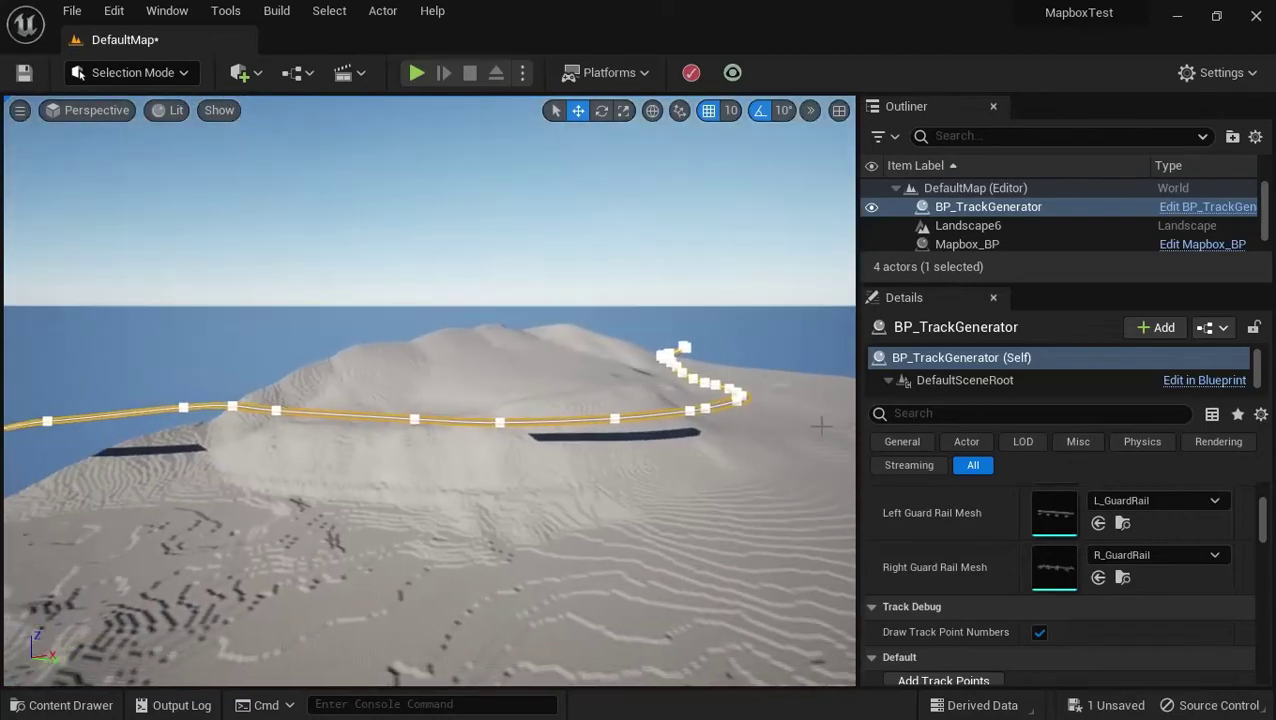
left_click(501, 515)
right_click_drag(550, 472, 181, 548)
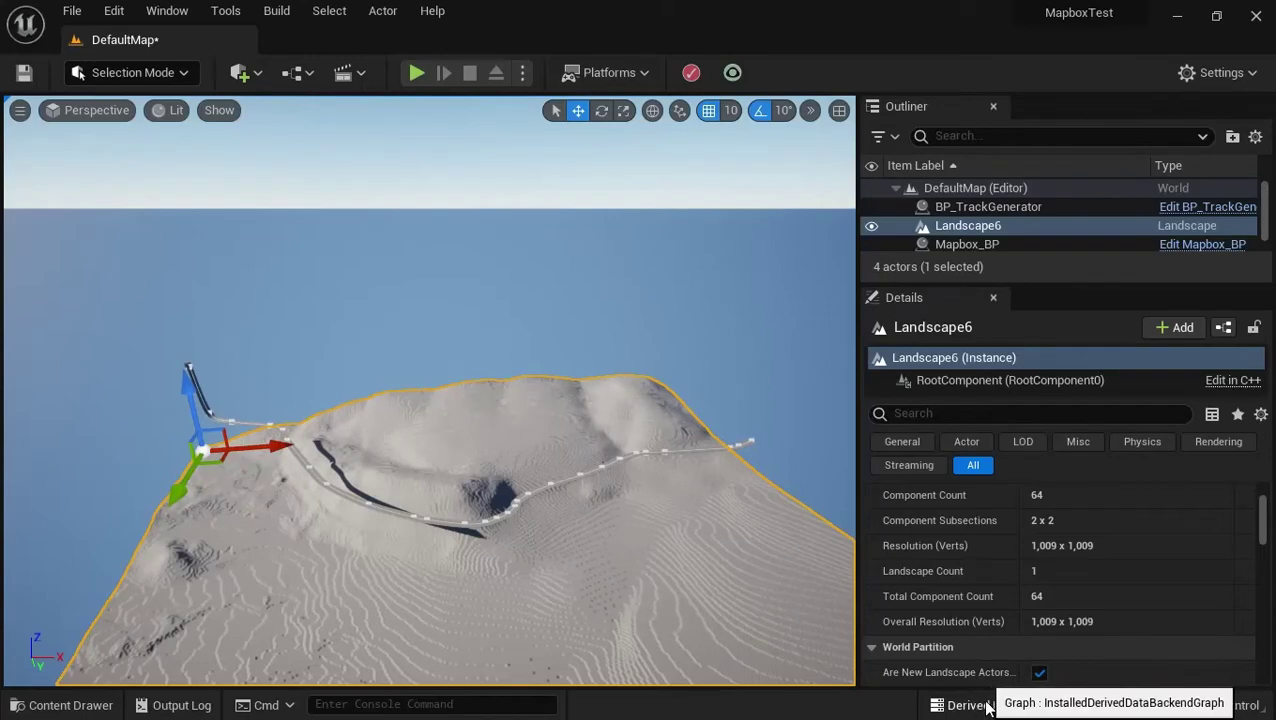
Switch to Unreal Mapbox Bridge, maximize its window and reload the app.
key("super")
left_click(906, 697)
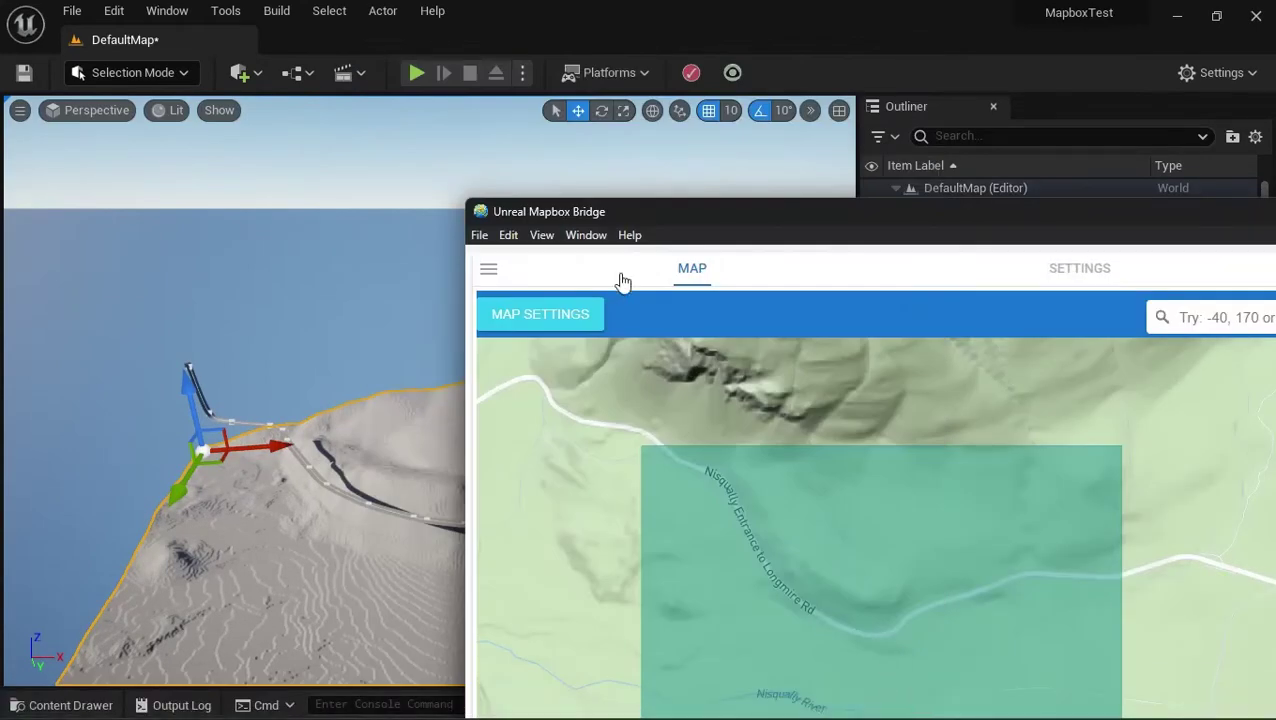
double_click(1179, 211)
left_click(75, 28)
left_click(95, 55)
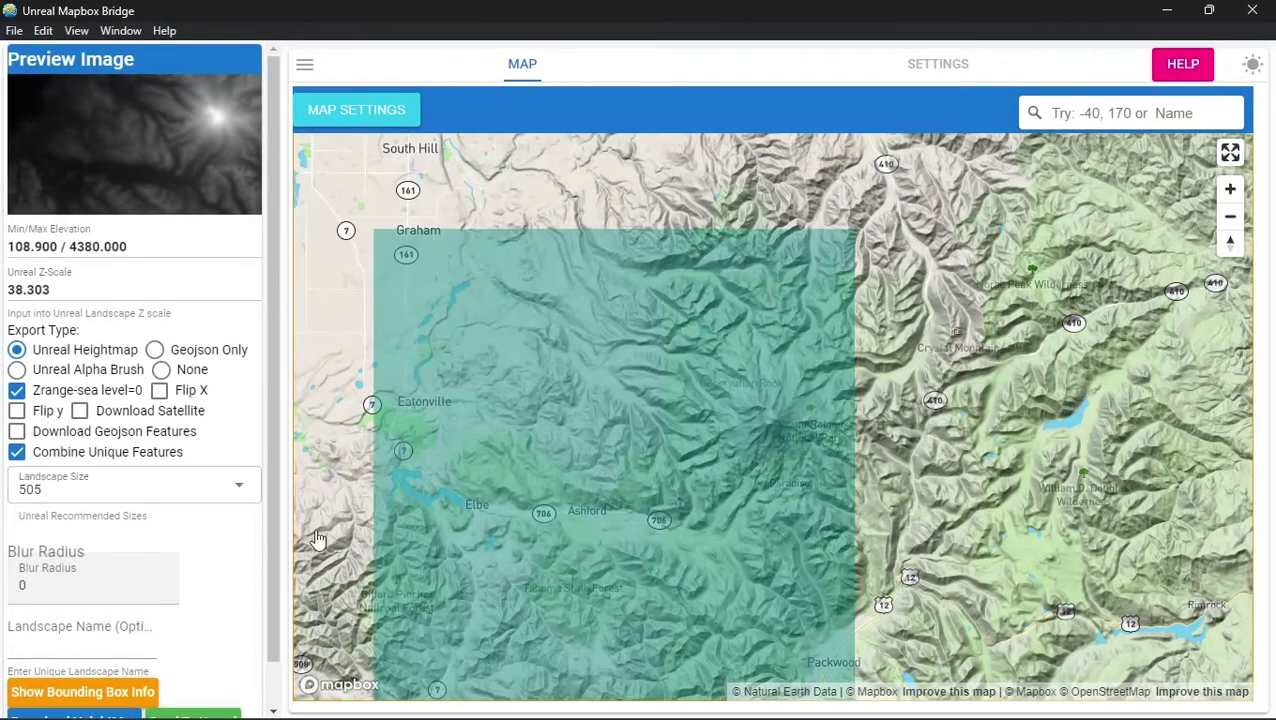
Return to Unreal Editor and delete the Landscape6 and BP_TrackGenerator actors from the level.
left_click(1166, 10)
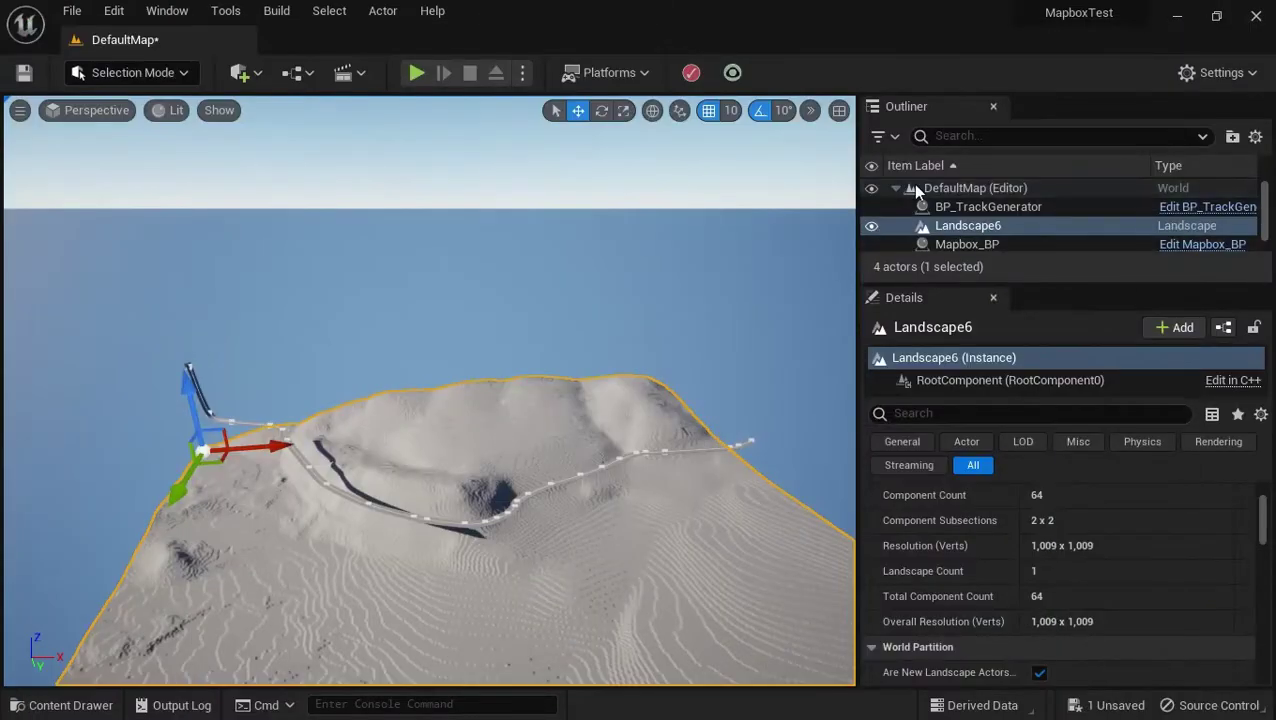
left_click(952, 226)
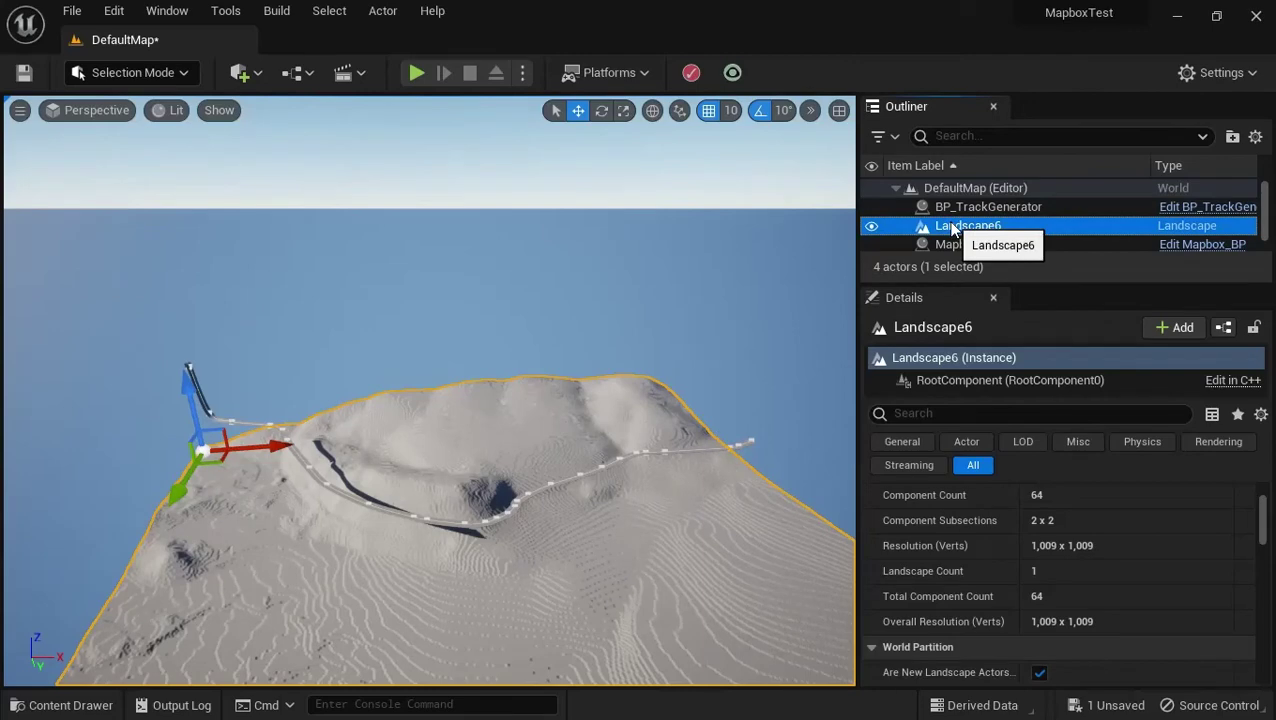
key("Delete")
left_click(950, 206)
key("Delete")
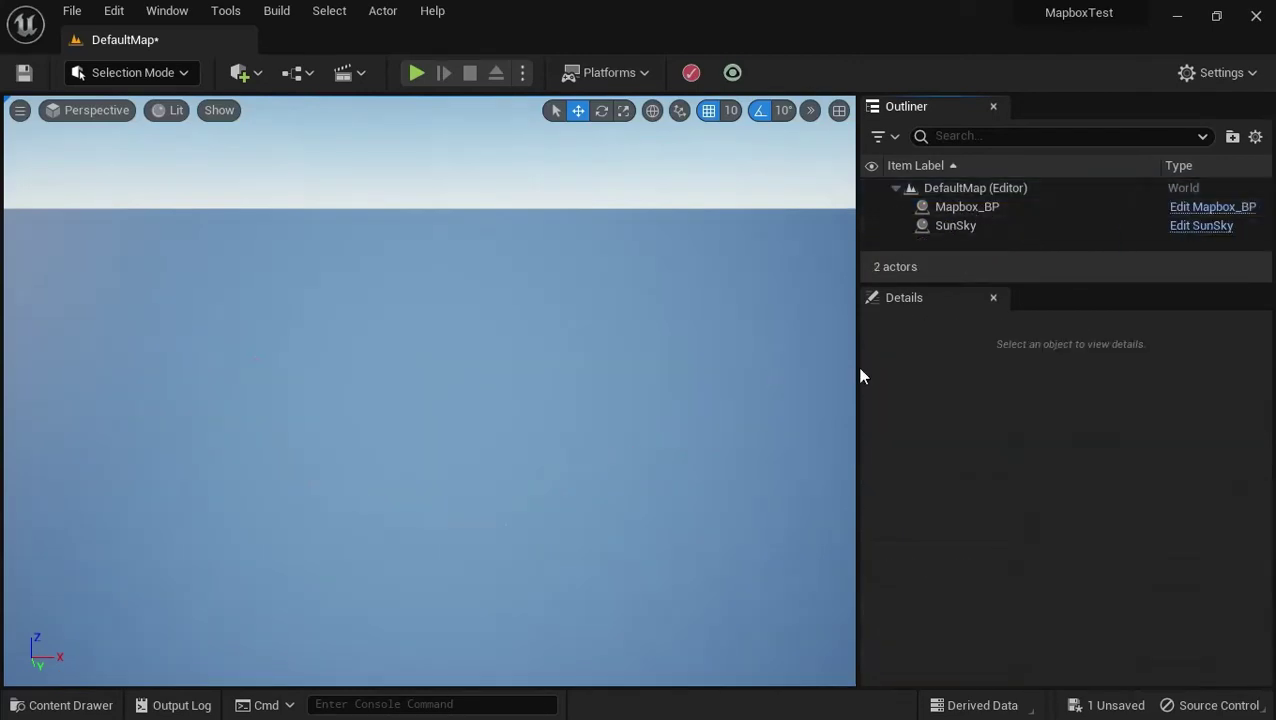
In Unreal Mapbox Bridge, enable Download Geojson Features and send the selected tile to Unreal.
left_click(1180, 14)
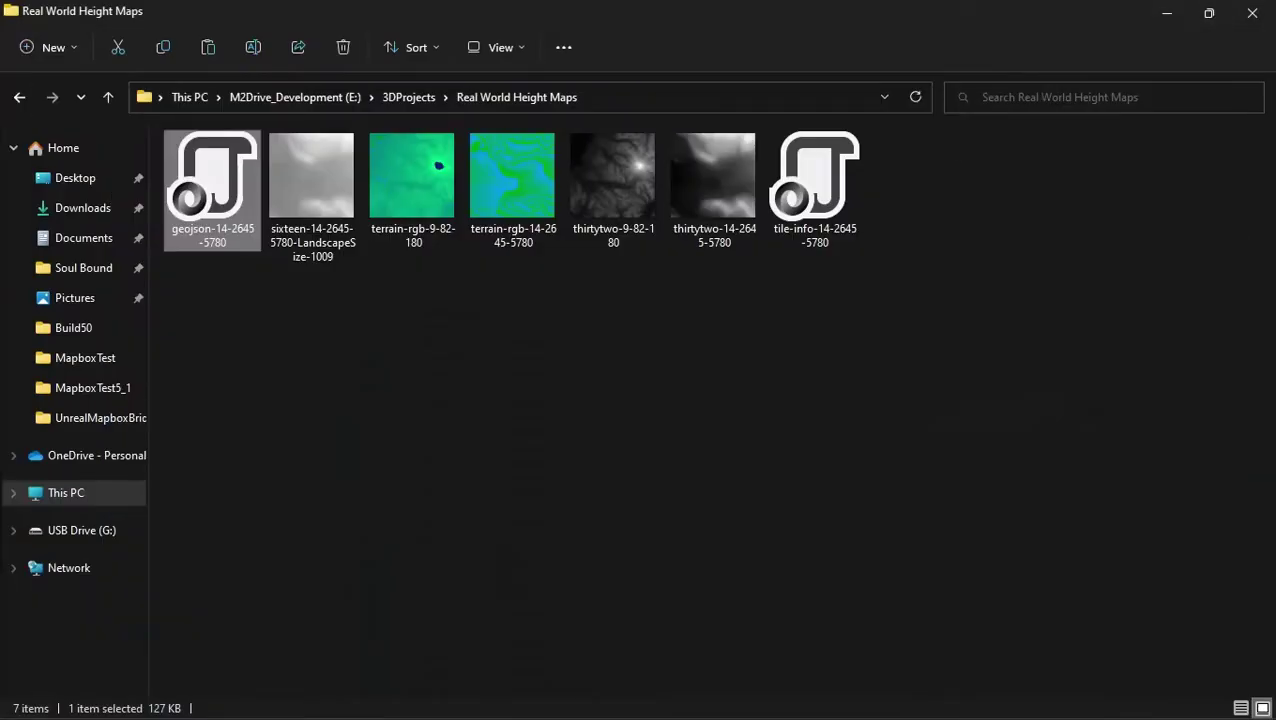
left_click(910, 698)
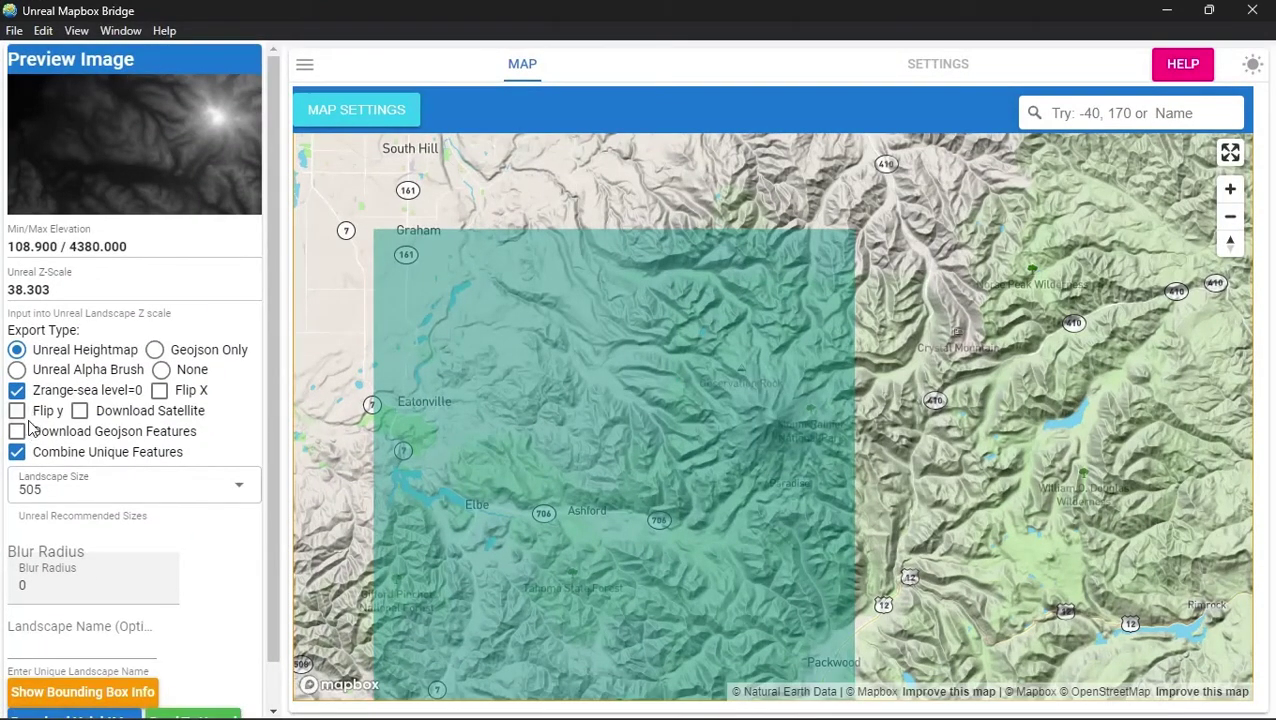
left_click(58, 437)
scroll(130, 510, "down", 1)
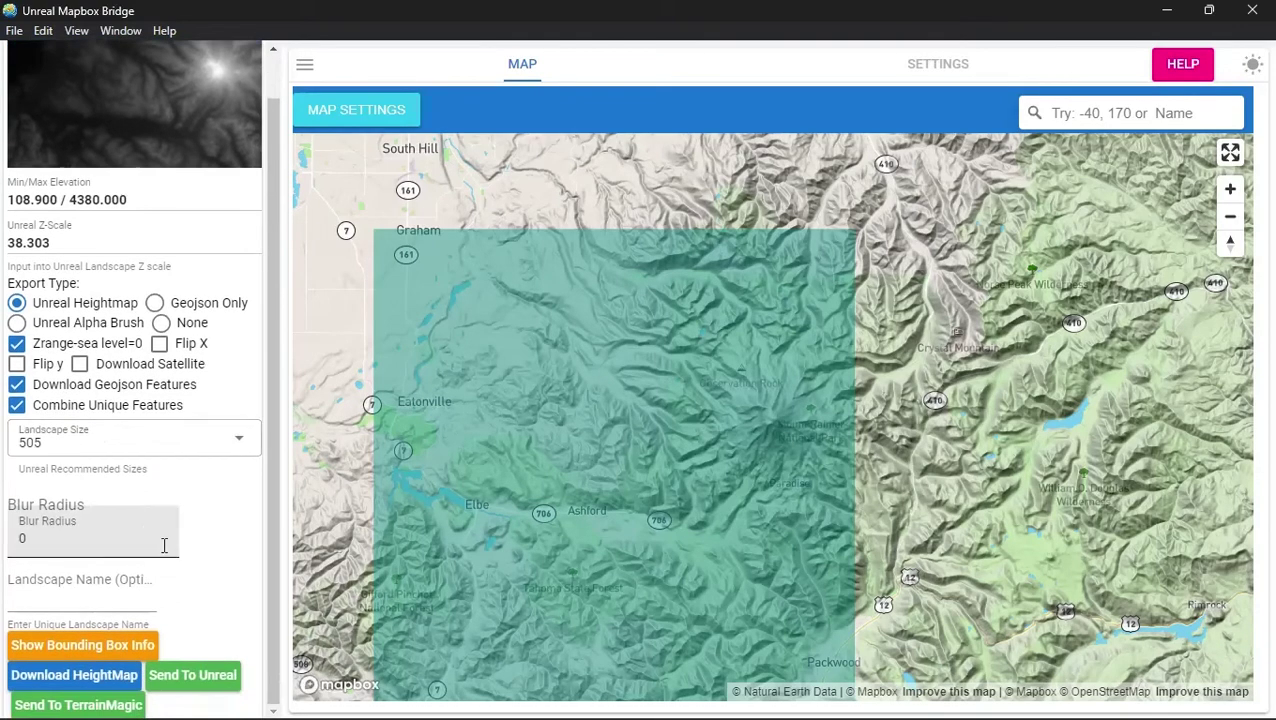
left_click(195, 678)
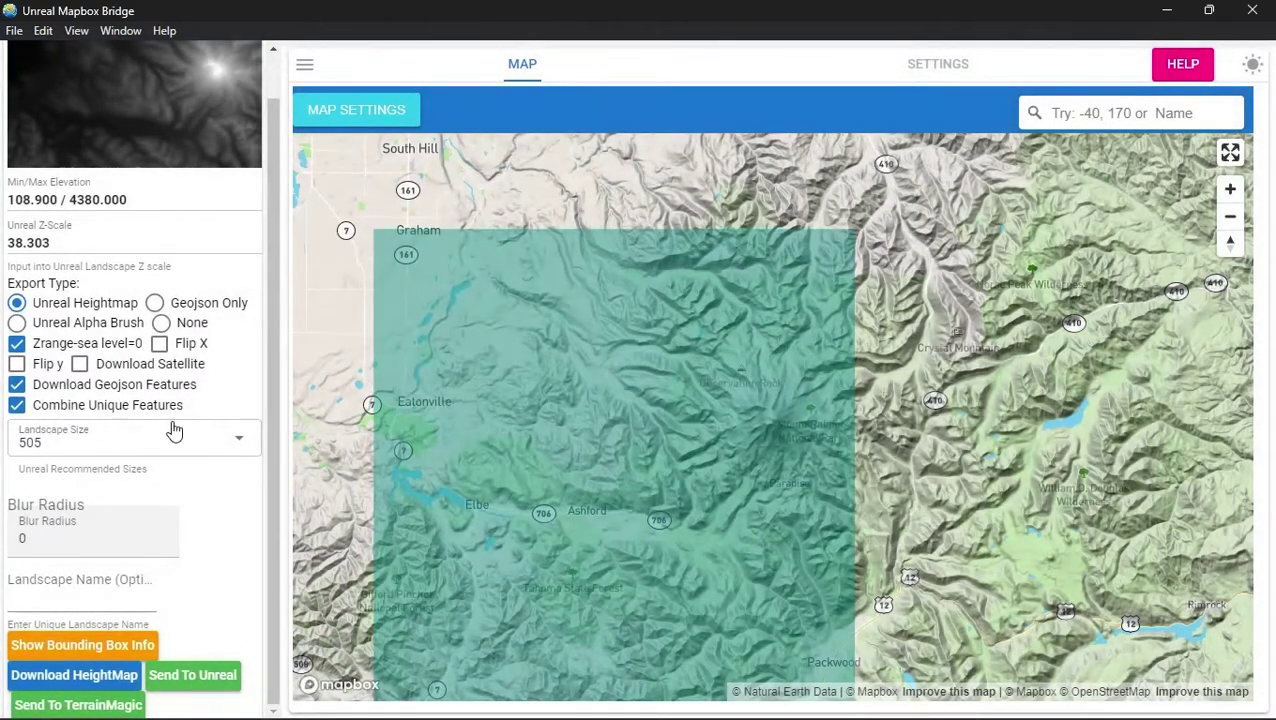
Set the landscape size to 2017x2017 and send the tile to Unreal again.
left_click(120, 441)
left_click(60, 265)
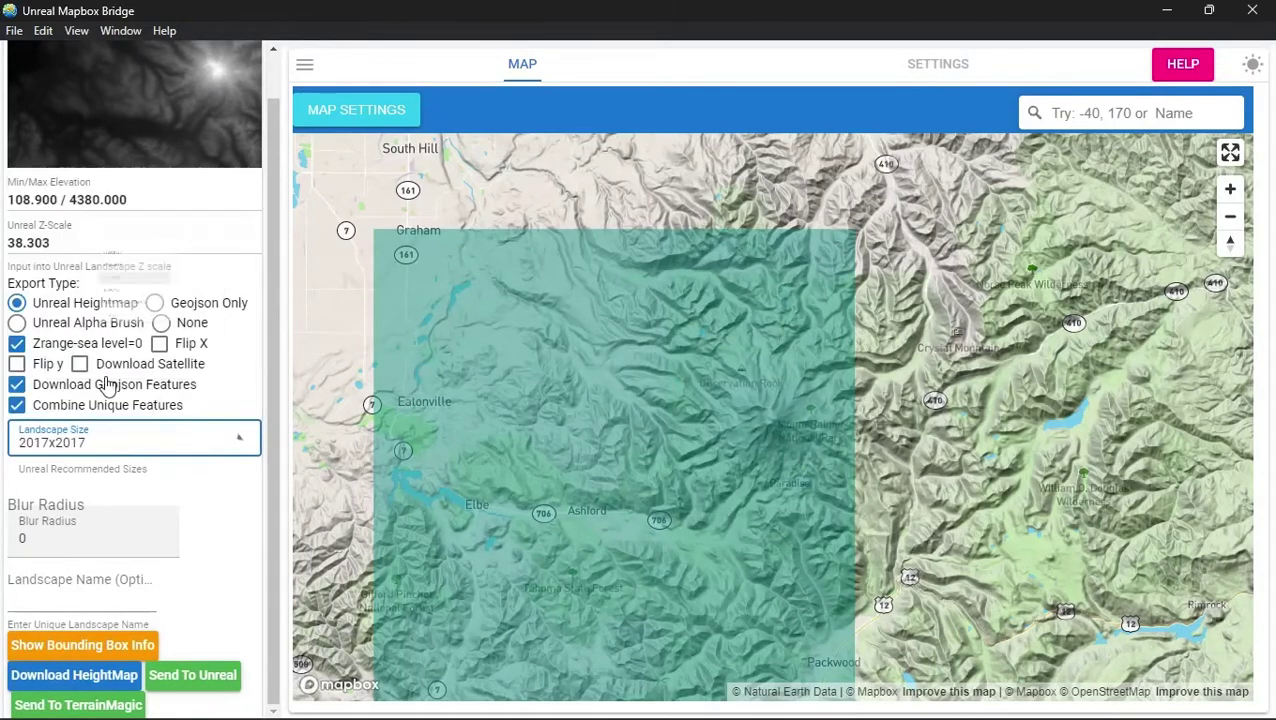
left_click(186, 680)
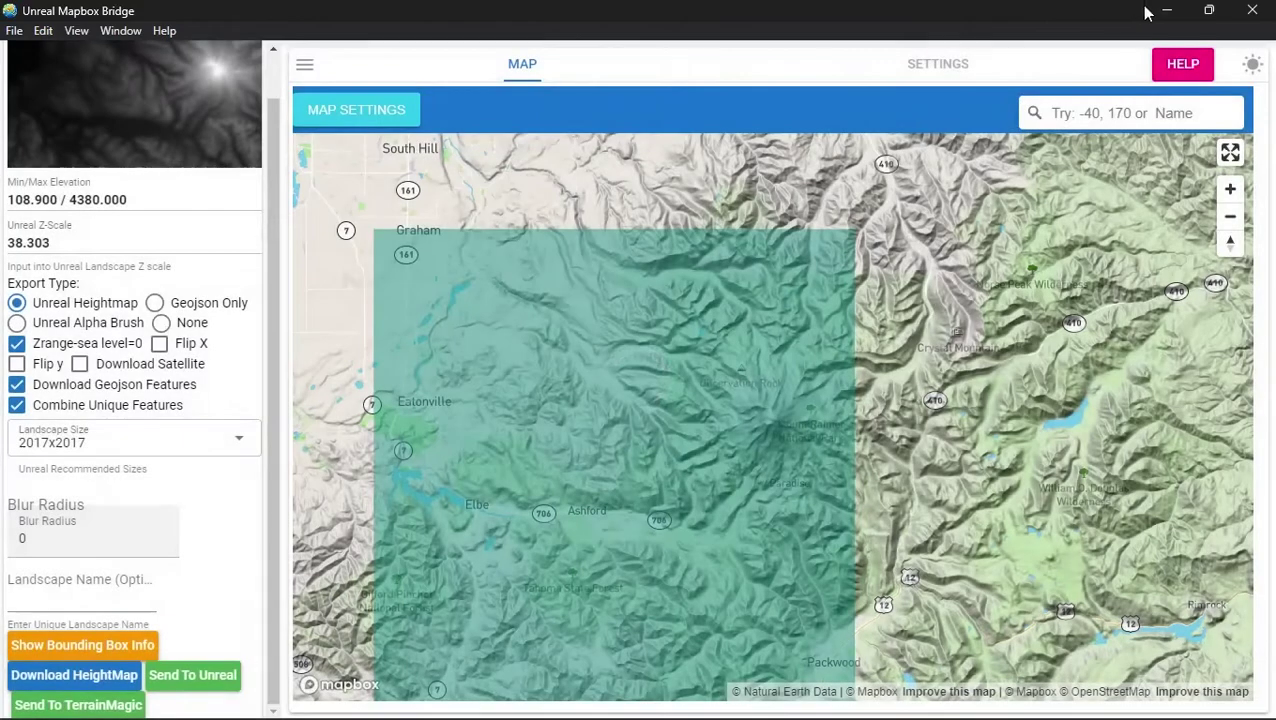
Switch to Unreal Editor and delete the smaller duplicate landscape, Landscape7.
left_click(1166, 10)
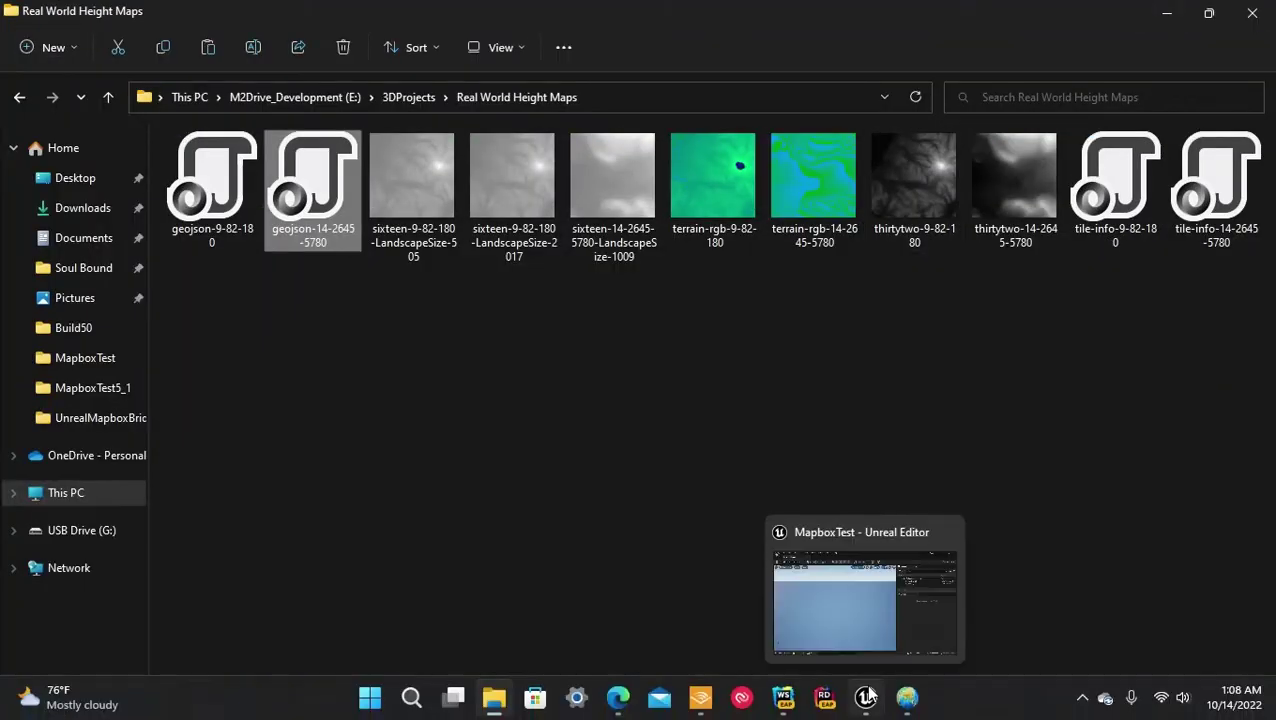
left_click(870, 692)
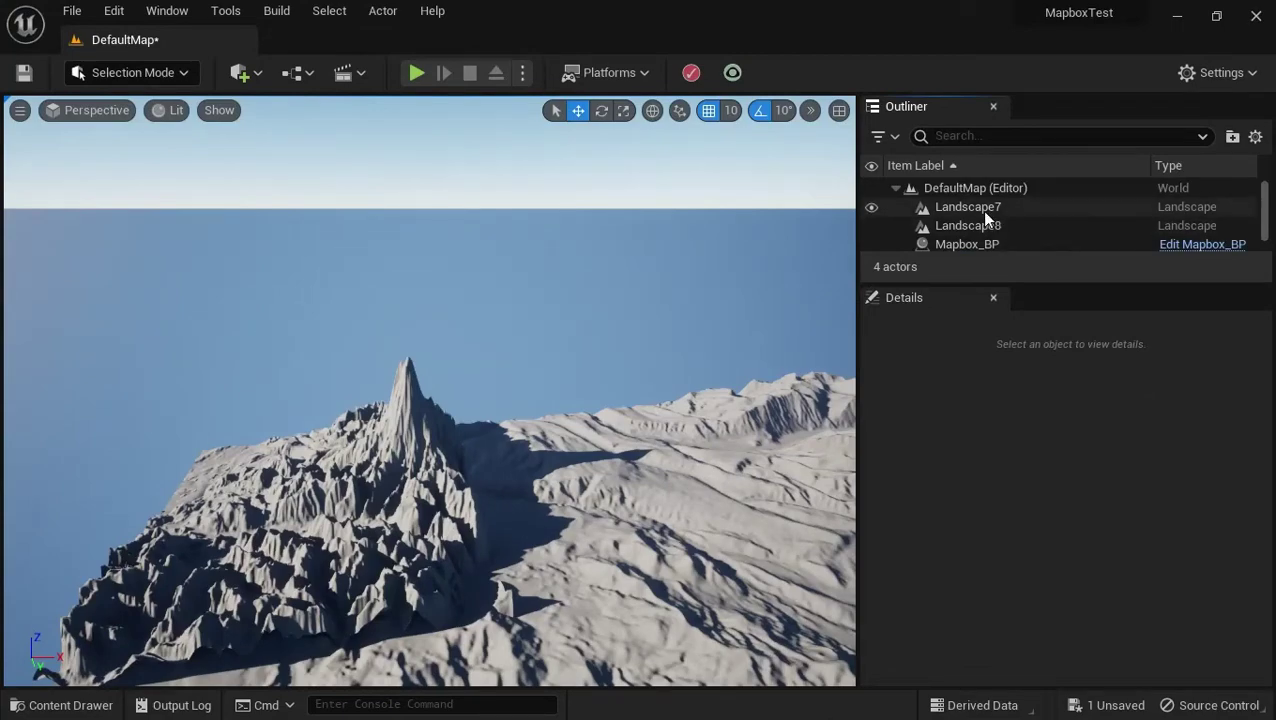
left_click(983, 210)
key("Delete")
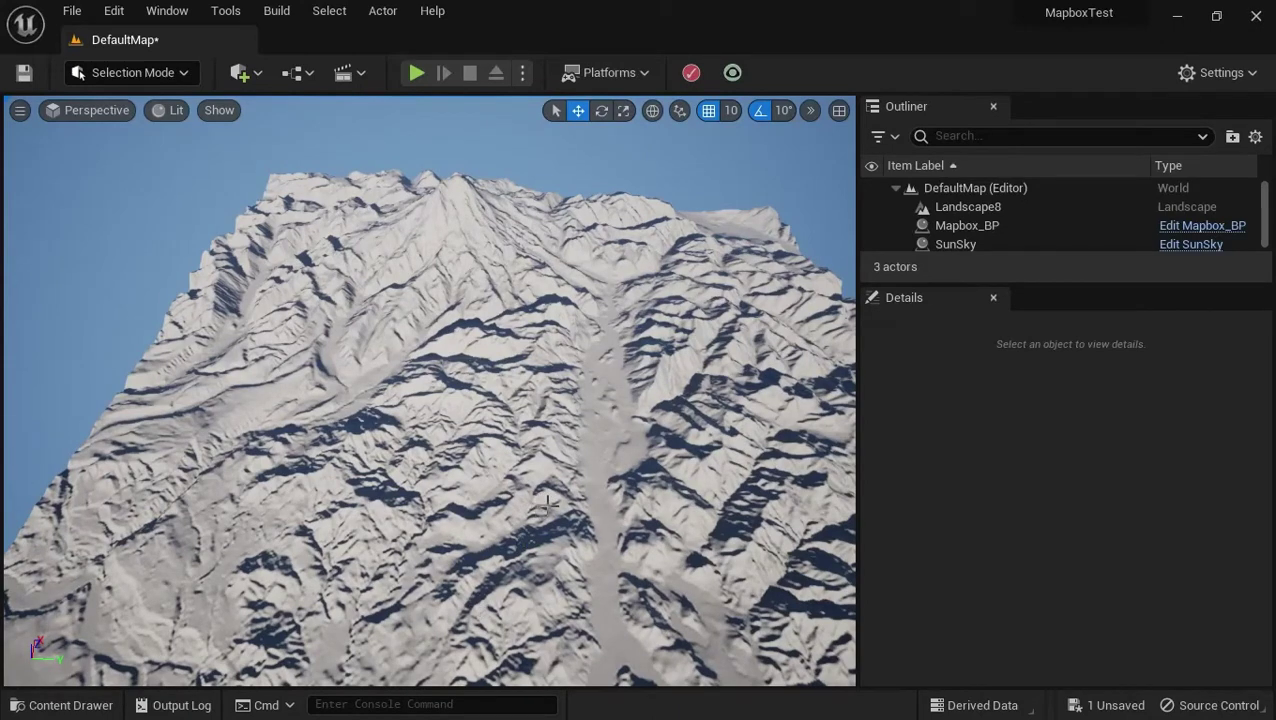
Switch to Unreal Mapbox Bridge and examine the roads near the Nisqually River inside the selected tile.
key("alt+Tab")
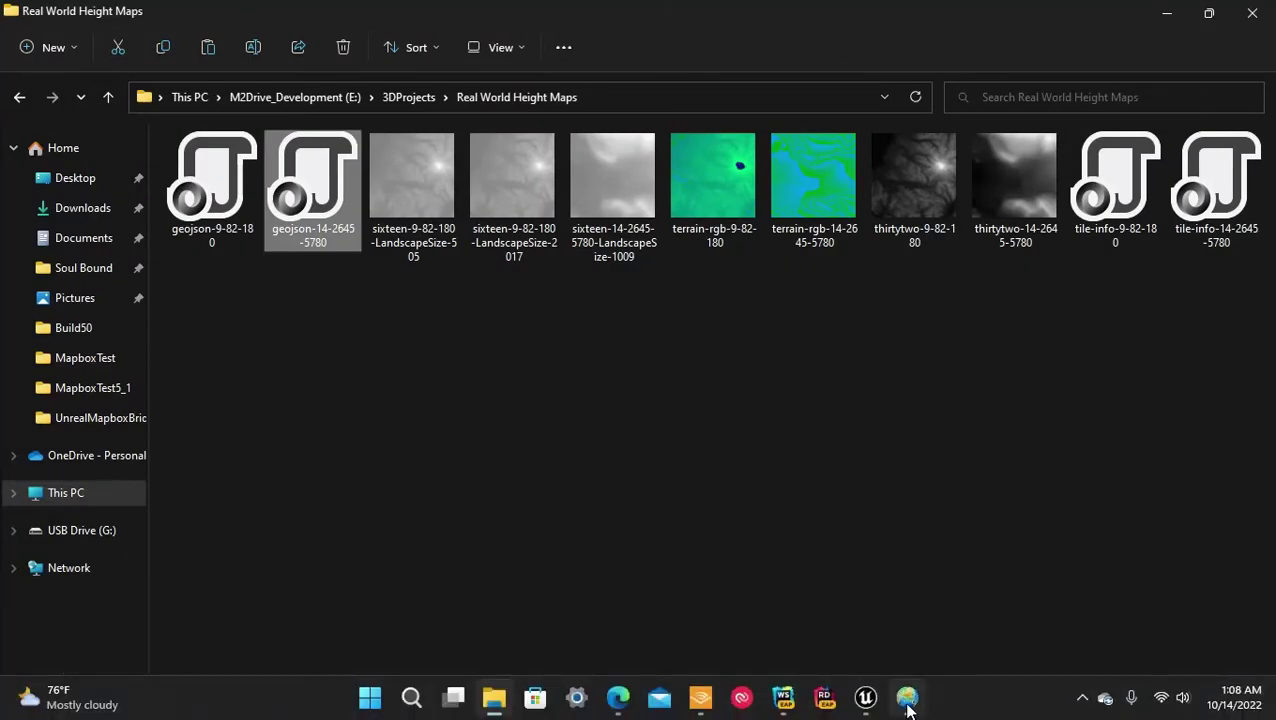
left_click(906, 712)
left_click_drag(793, 528, 706, 410)
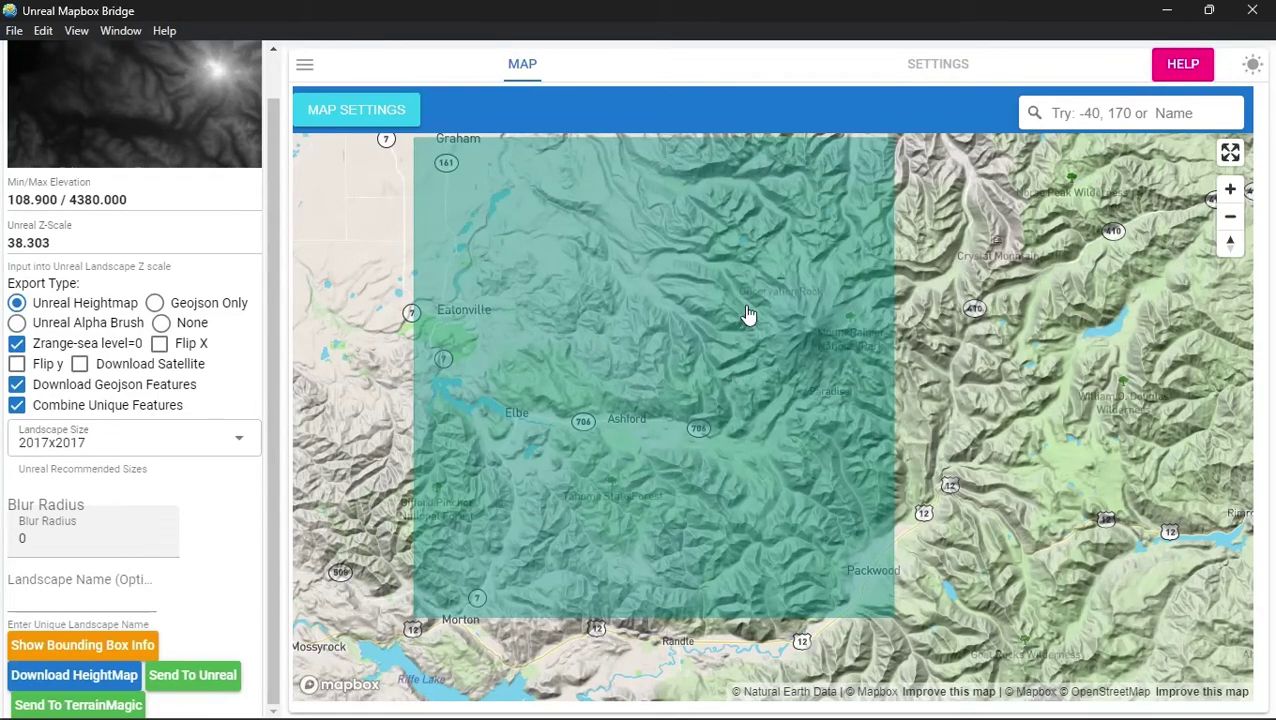
scroll(745, 410, "up", 4)
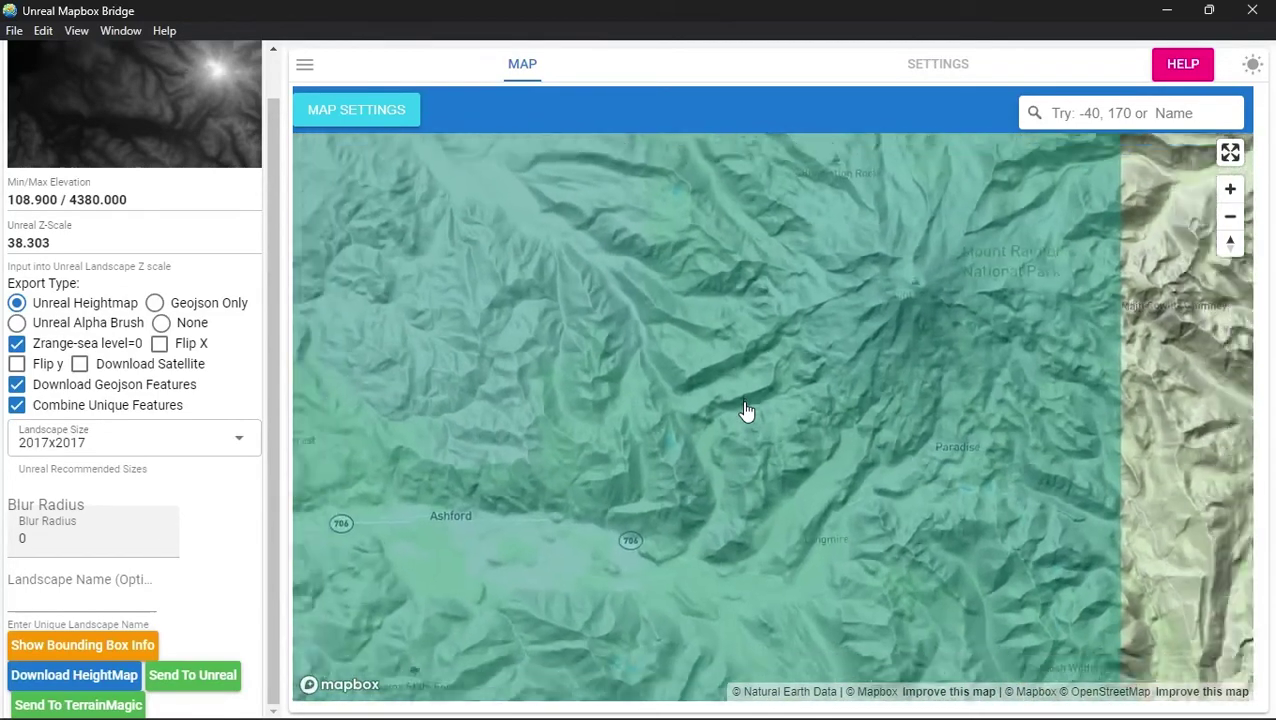
scroll(745, 410, "down", 2)
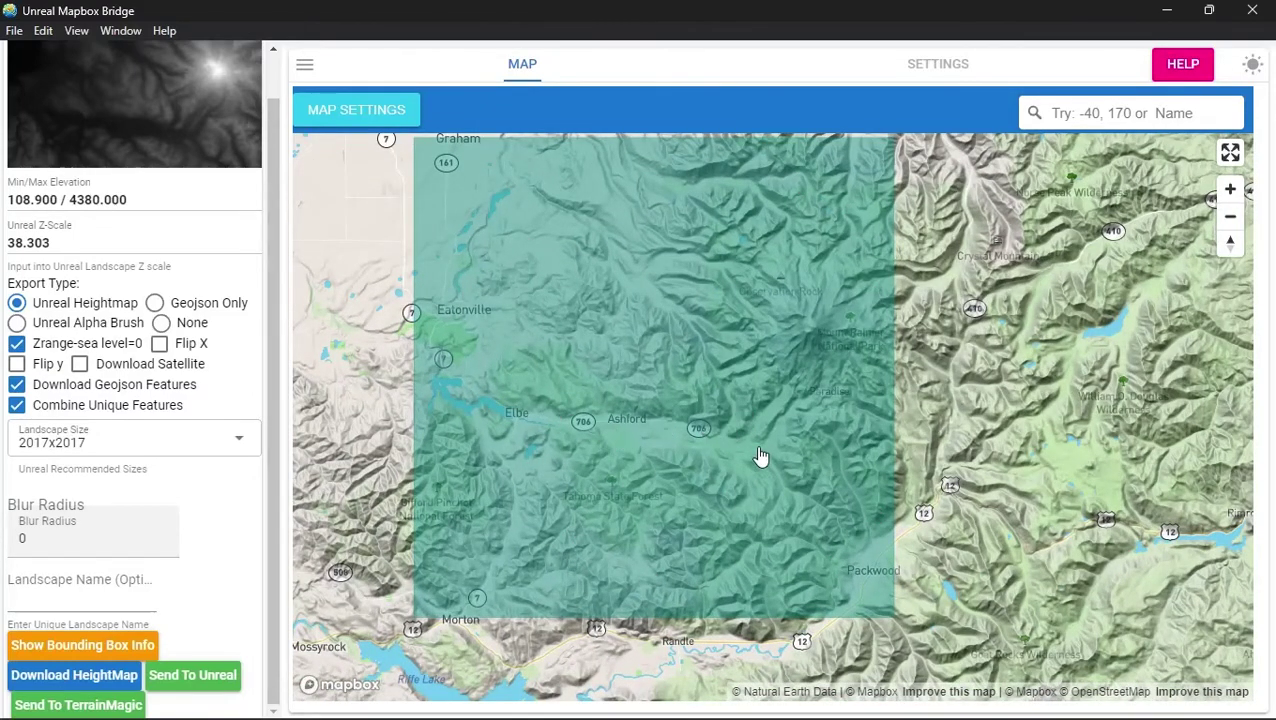
scroll(751, 484, "up", 5)
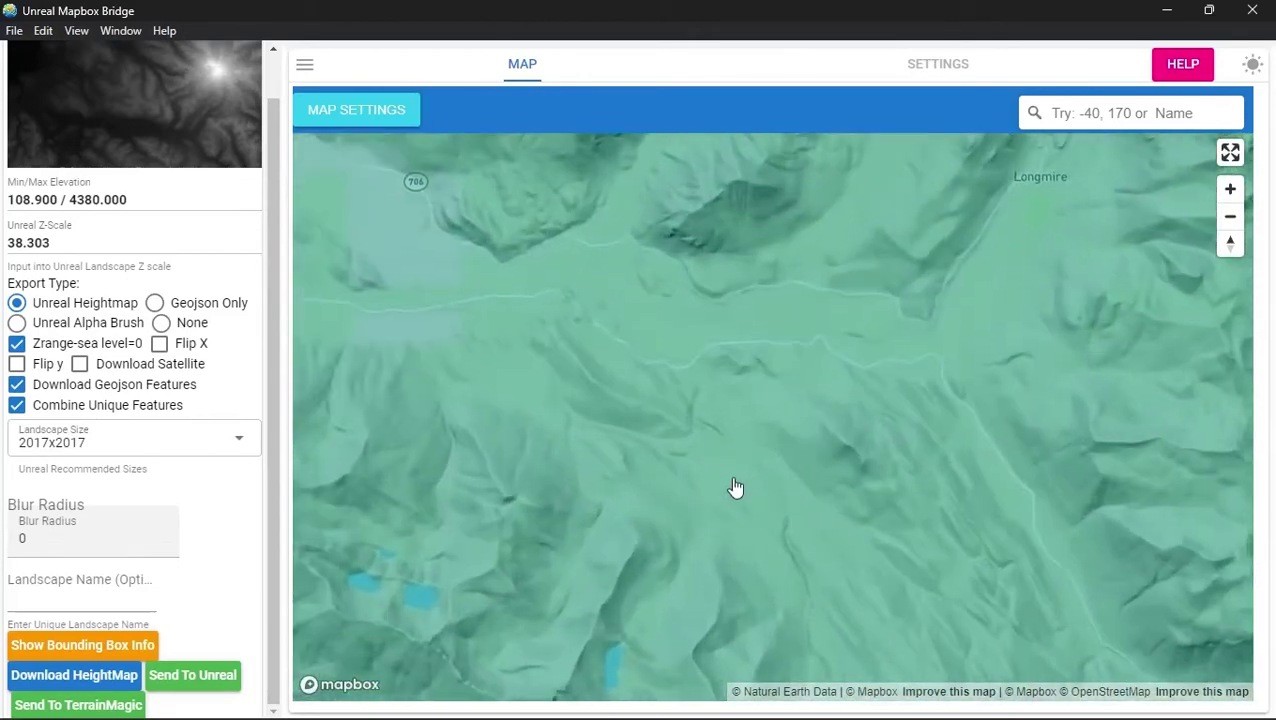
left_click_drag(740, 285, 757, 595)
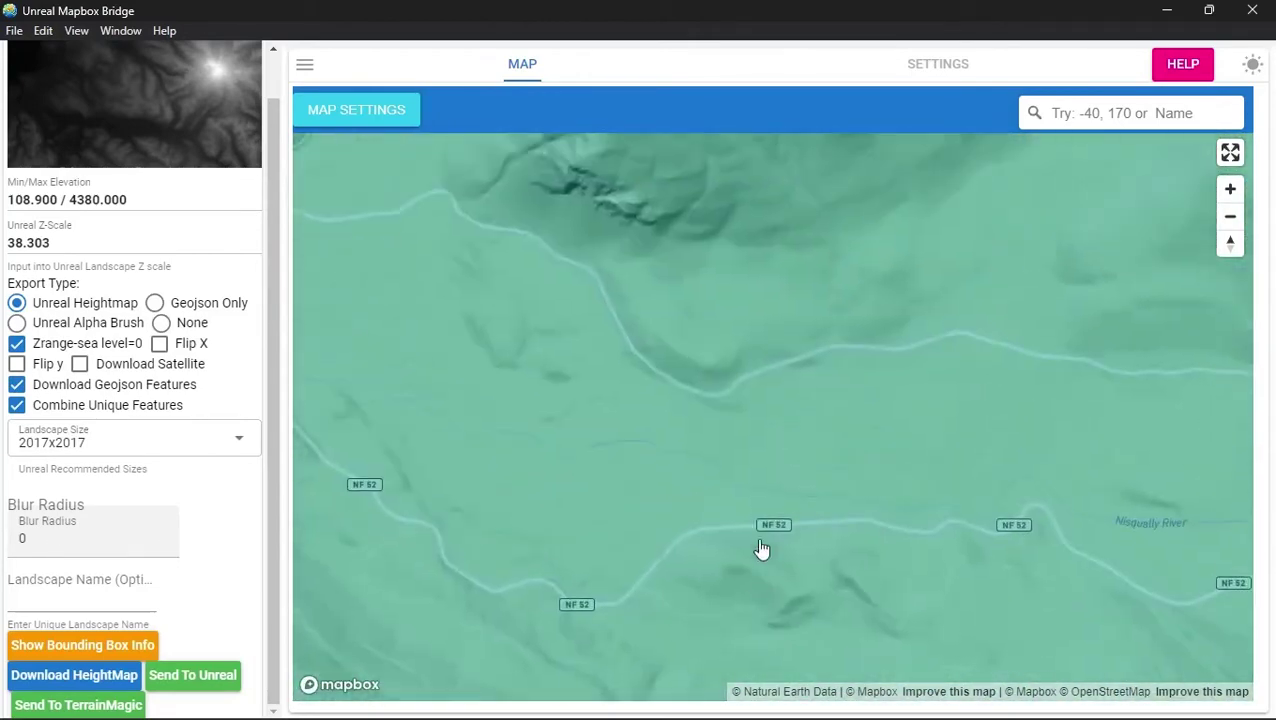
scroll(816, 487, "up", 1)
scroll(816, 487, "up", 1)
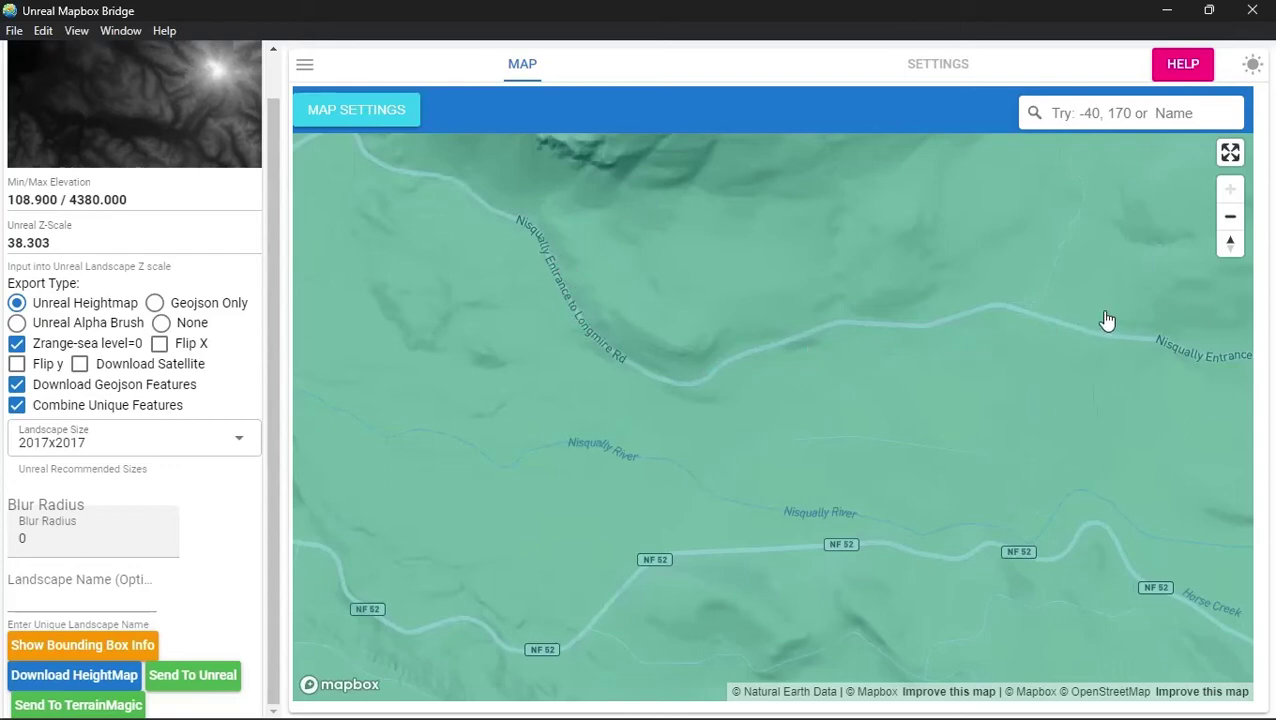
Inspect the tile's extent around Ashford and trace the course of Nisqually Entrance to Longmire Rd on the map.
scroll(1045, 299, "down", 5)
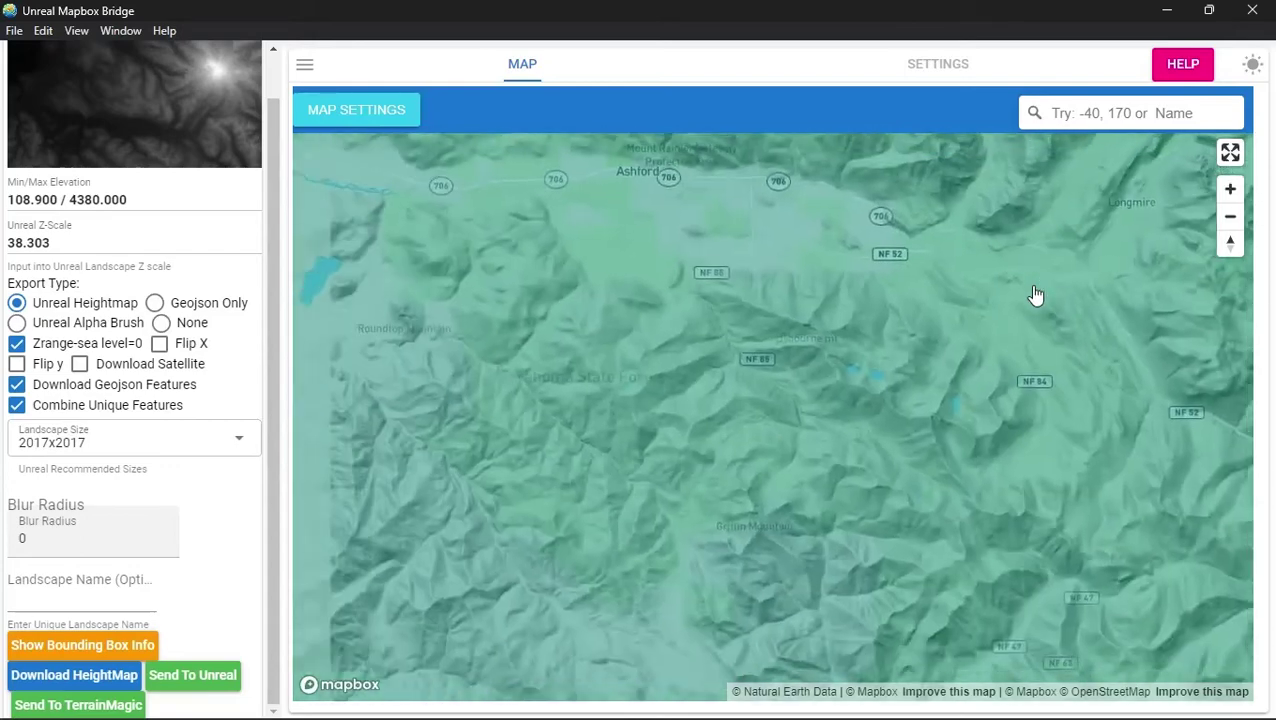
right_click_drag(1034, 296, 1001, 341)
scroll(1012, 295, "down", 4)
scroll(998, 342, "up", 5)
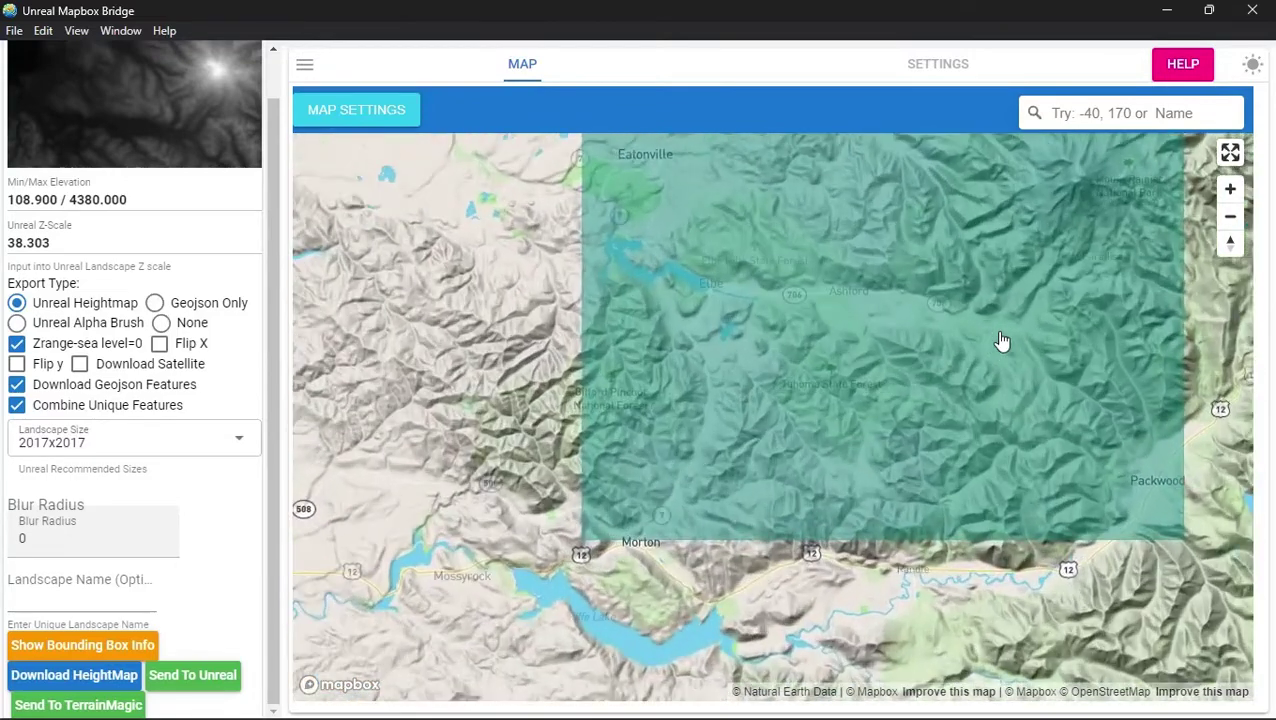
left_click_drag(977, 378, 988, 411)
scroll(985, 405, "up", 2)
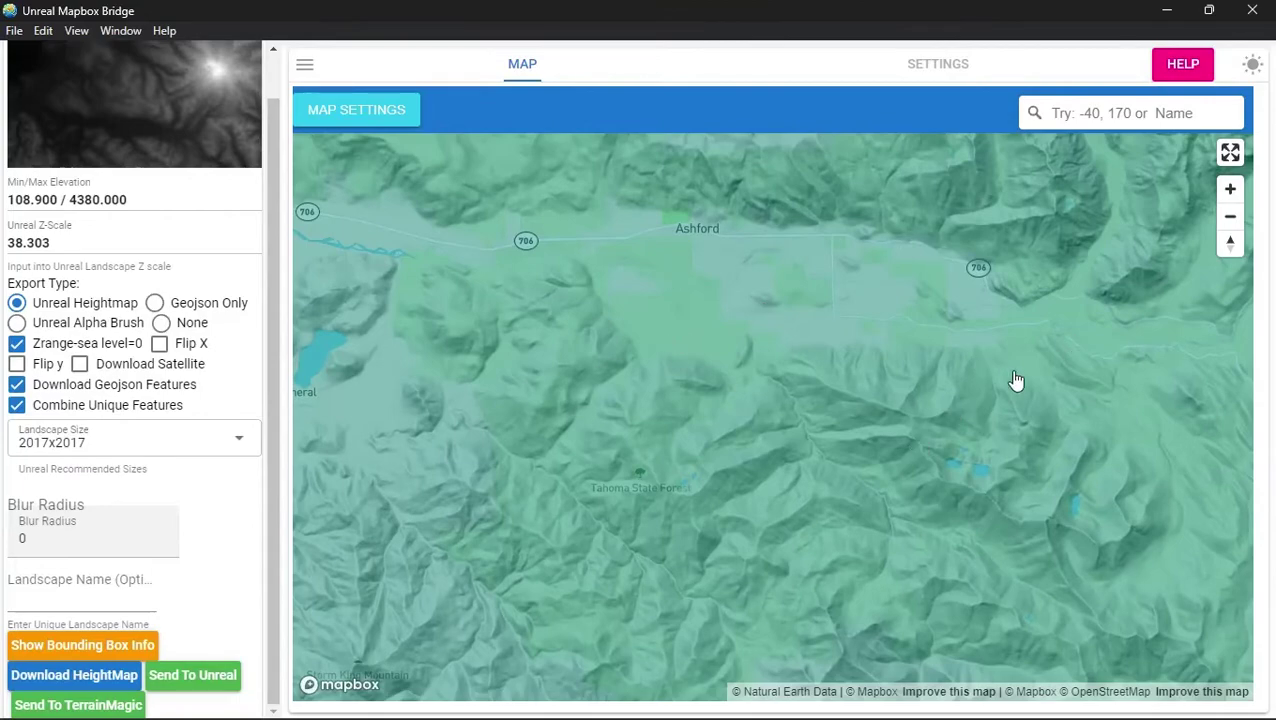
left_click_drag(1016, 380, 810, 342)
scroll(829, 363, "up", 4)
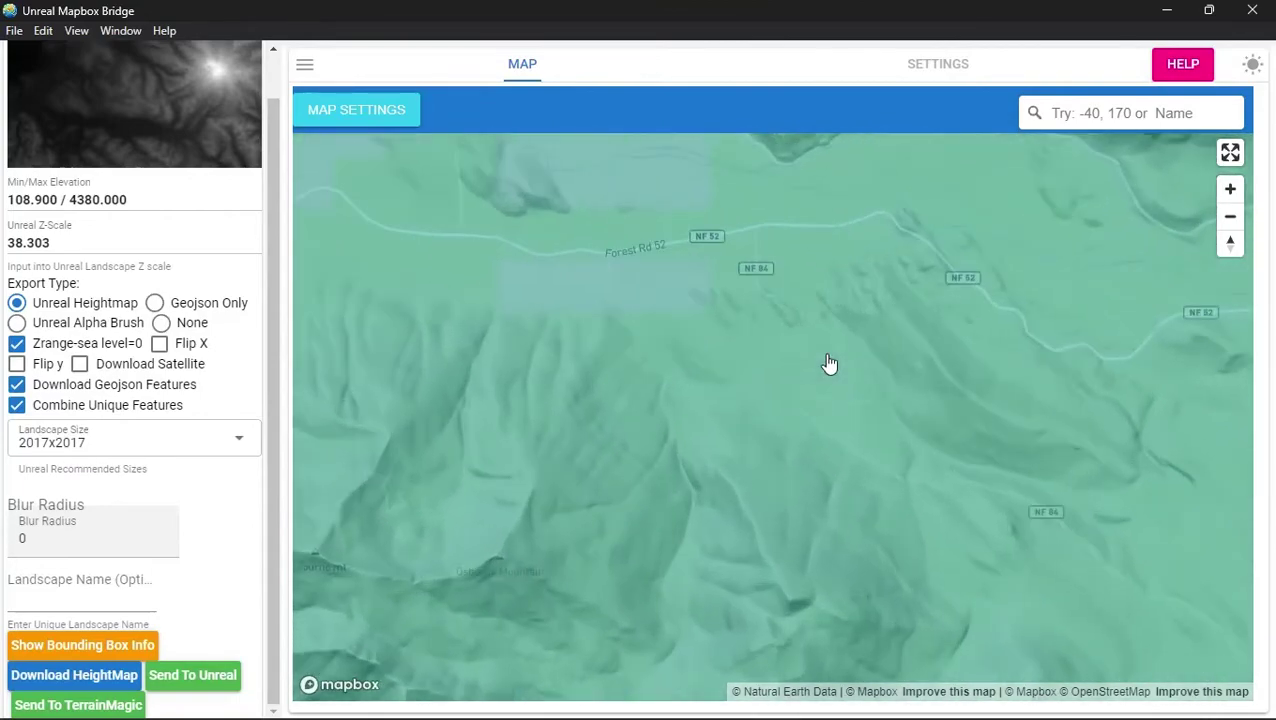
left_click_drag(834, 251, 849, 420)
scroll(829, 360, "up", 3)
left_click_drag(829, 360, 527, 399)
scroll(958, 418, "up", 3)
left_click_drag(783, 419, 470, 367)
left_click_drag(616, 402, 512, 374)
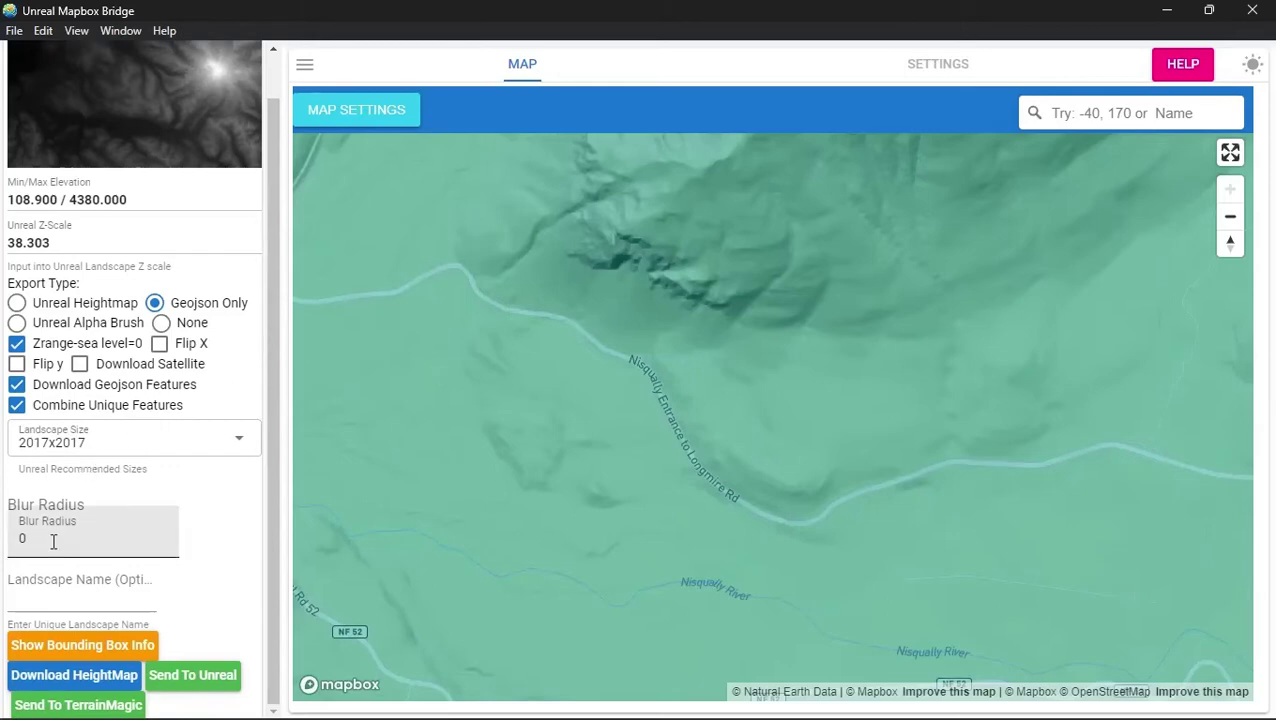
Download the tile with the Geojson Only export type, and delete all files from the Real World Height Maps folder.
left_click(53, 686)
mouse_move(478, 712)
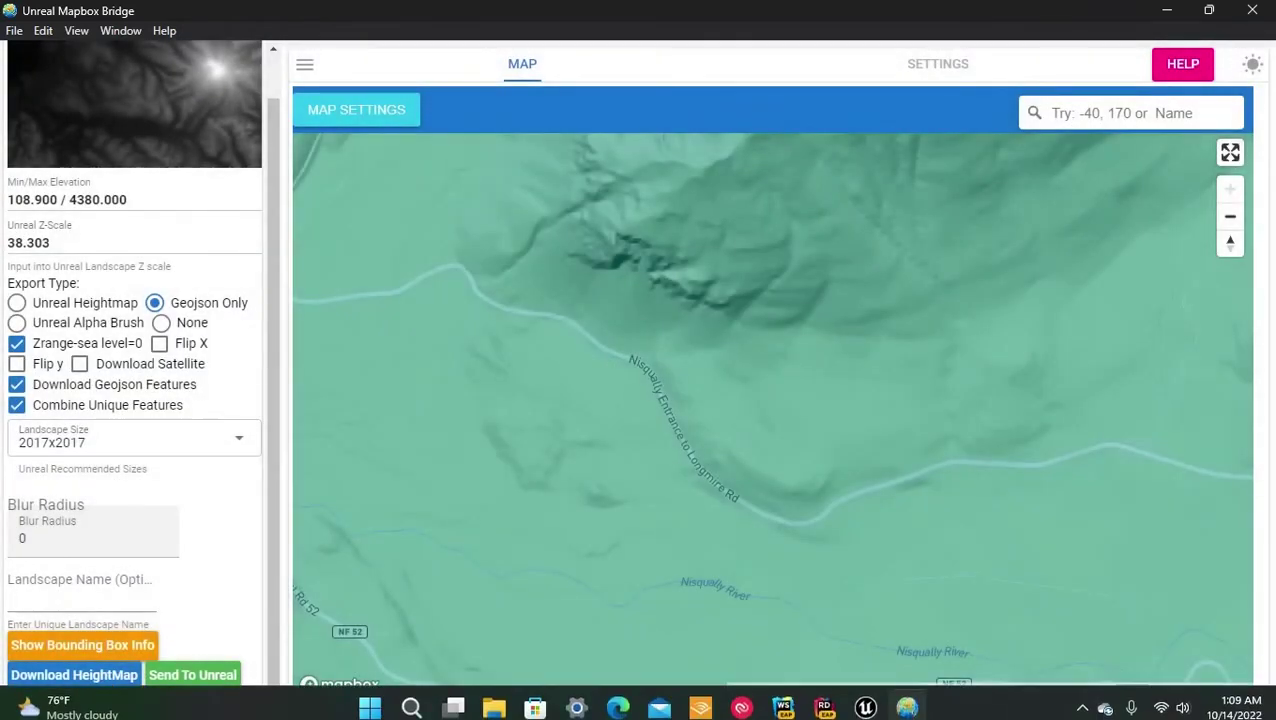
mouse_move(525, 716)
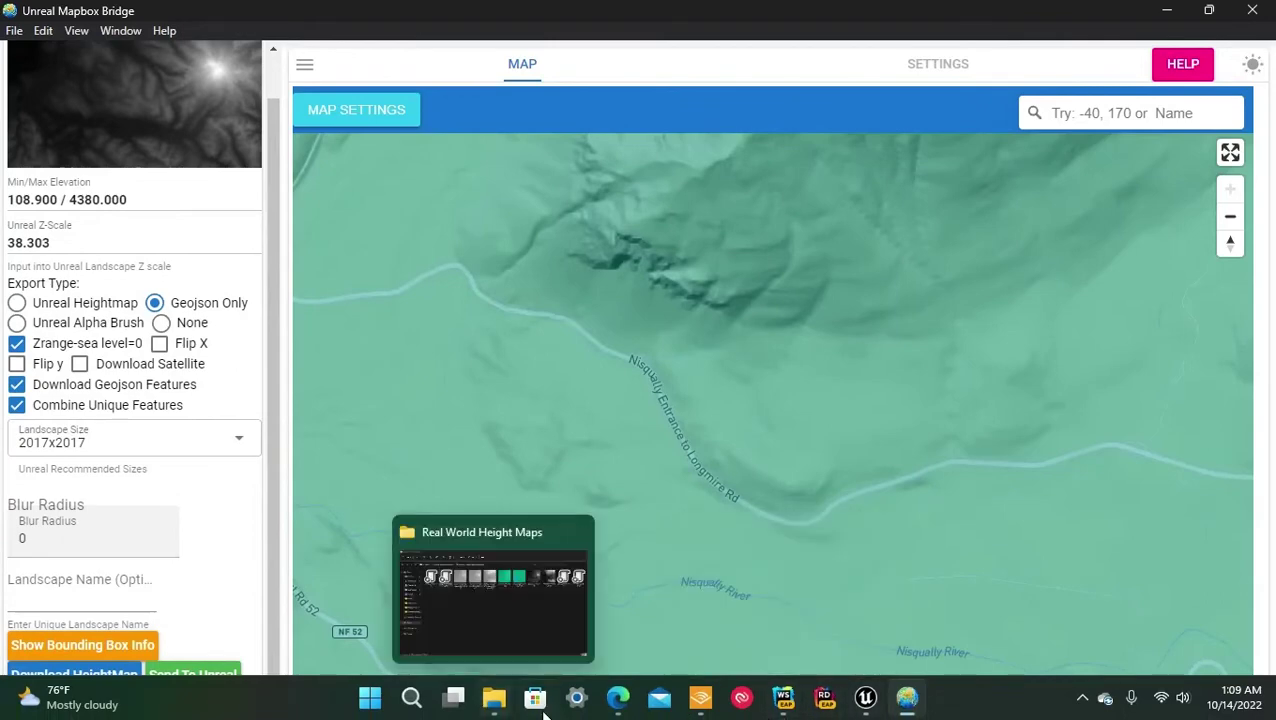
left_click(494, 699)
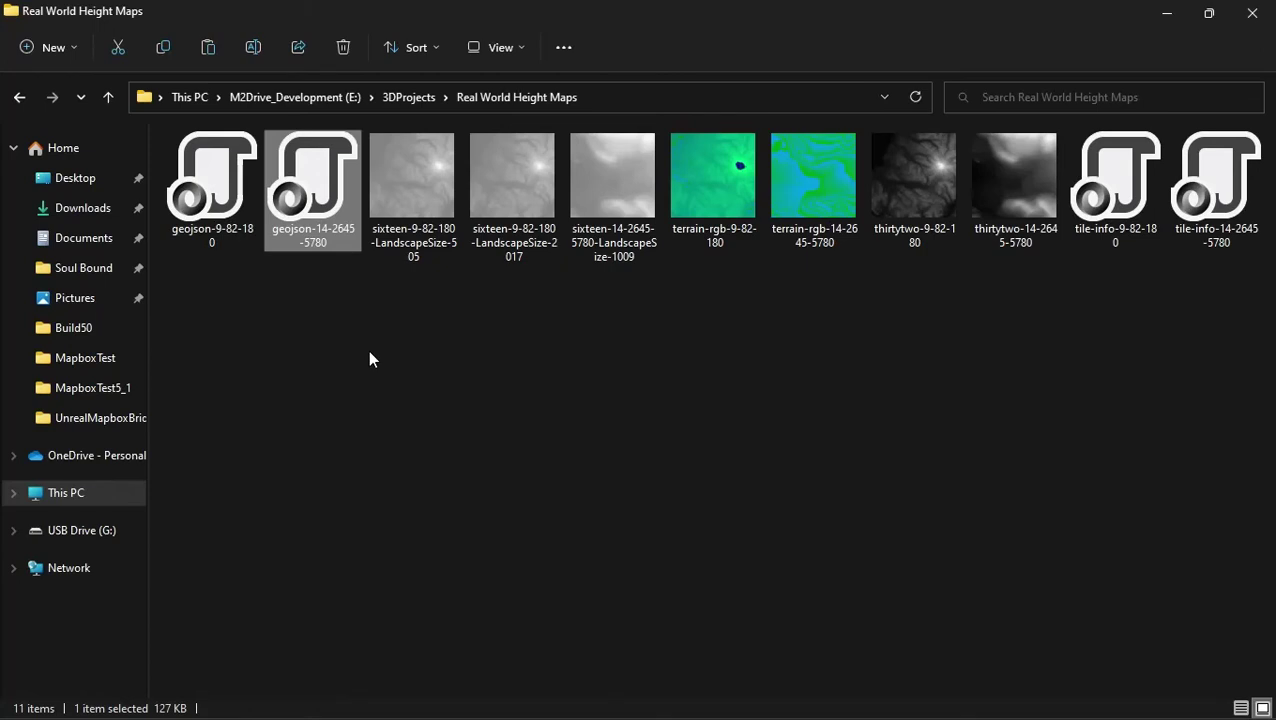
key("ctrl+a")
key("Delete")
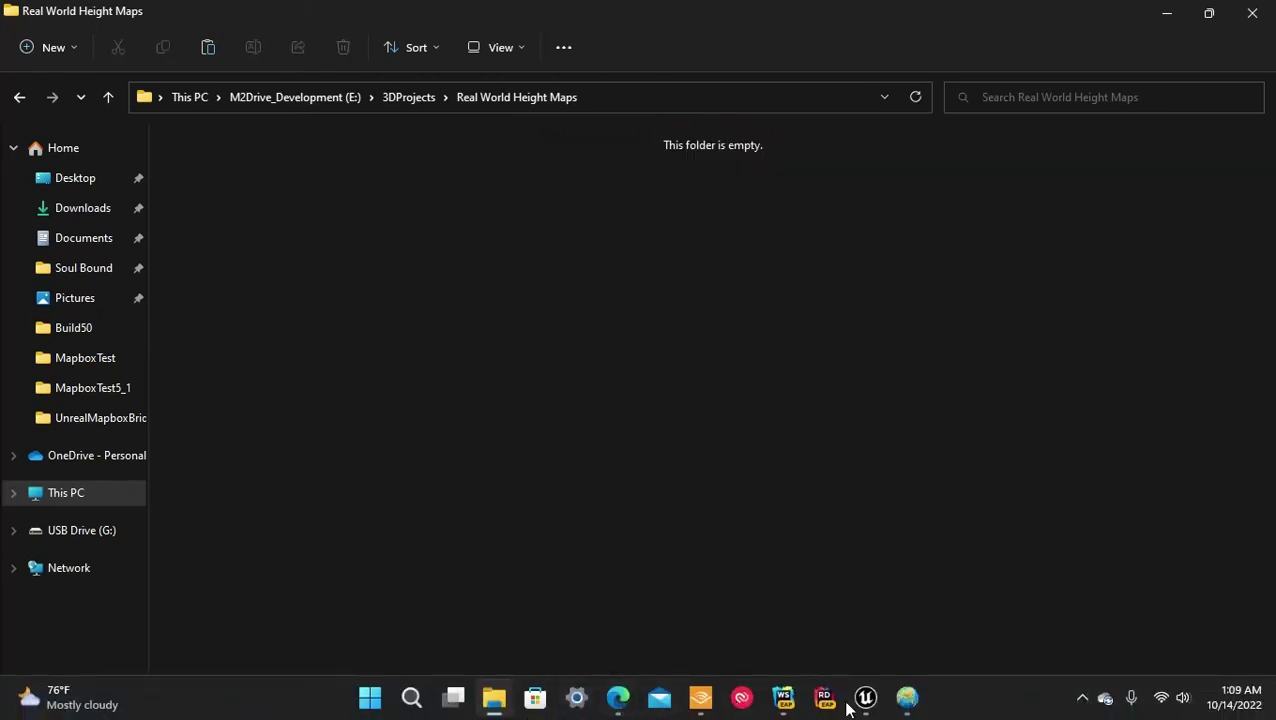
Download the tile's Geojson data again from Unreal Mapbox Bridge and check the geojson file name in the Real World Height Maps folder.
left_click(904, 699)
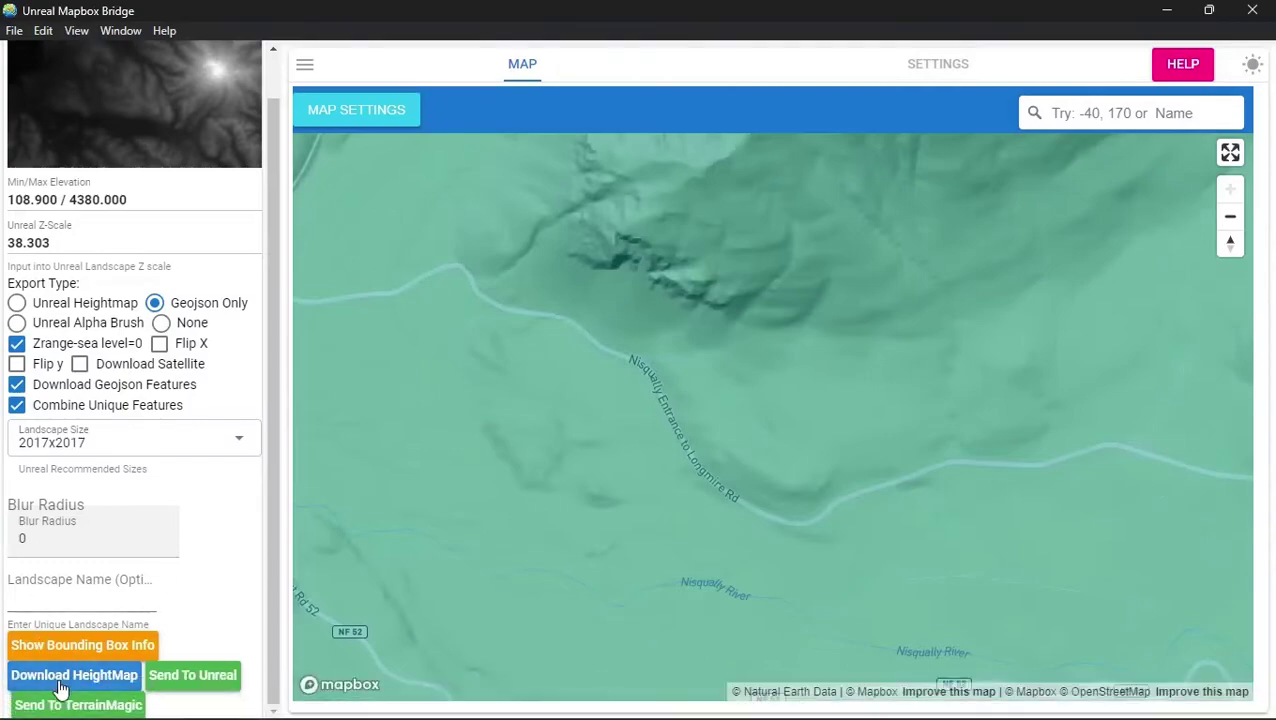
left_click(59, 684)
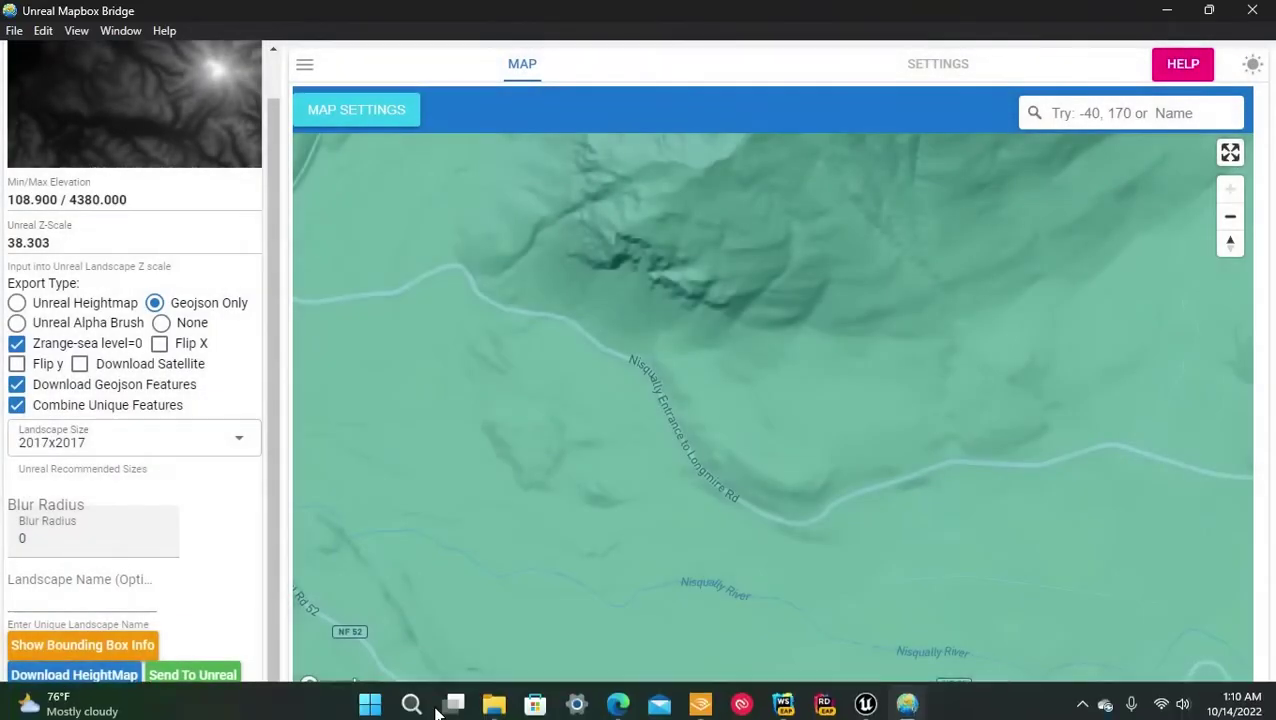
left_click(495, 700)
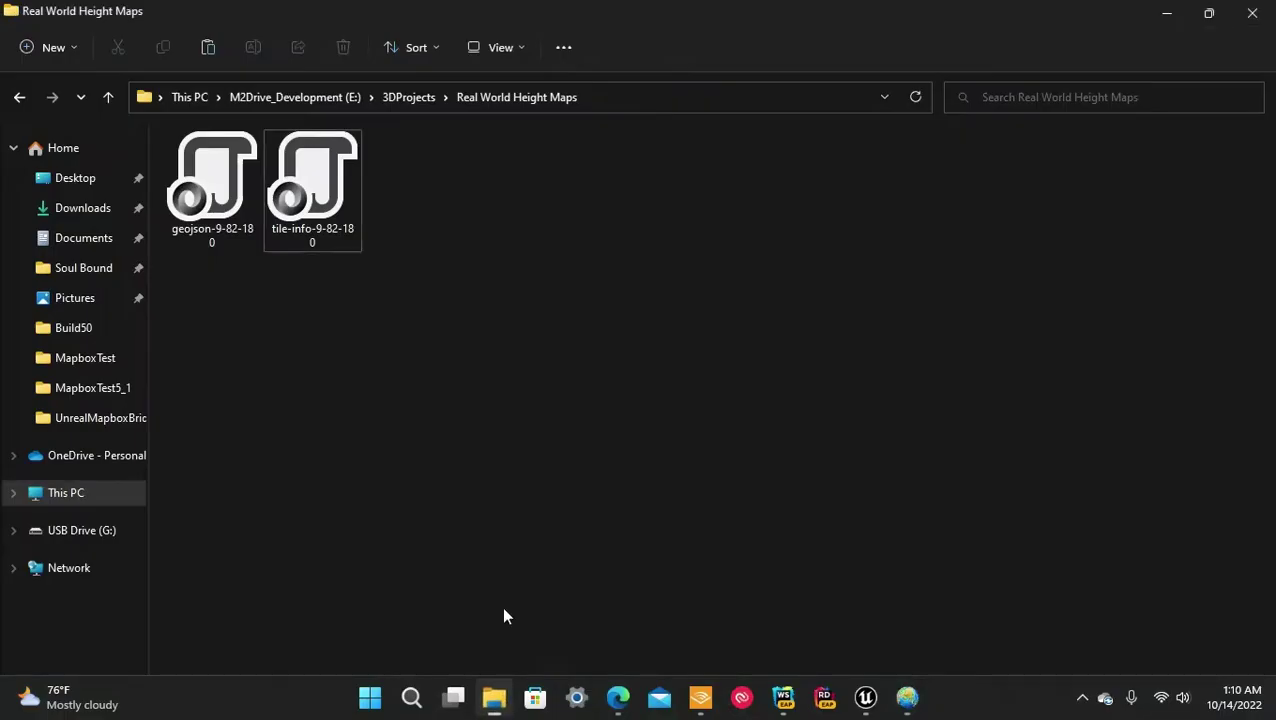
left_click(204, 246)
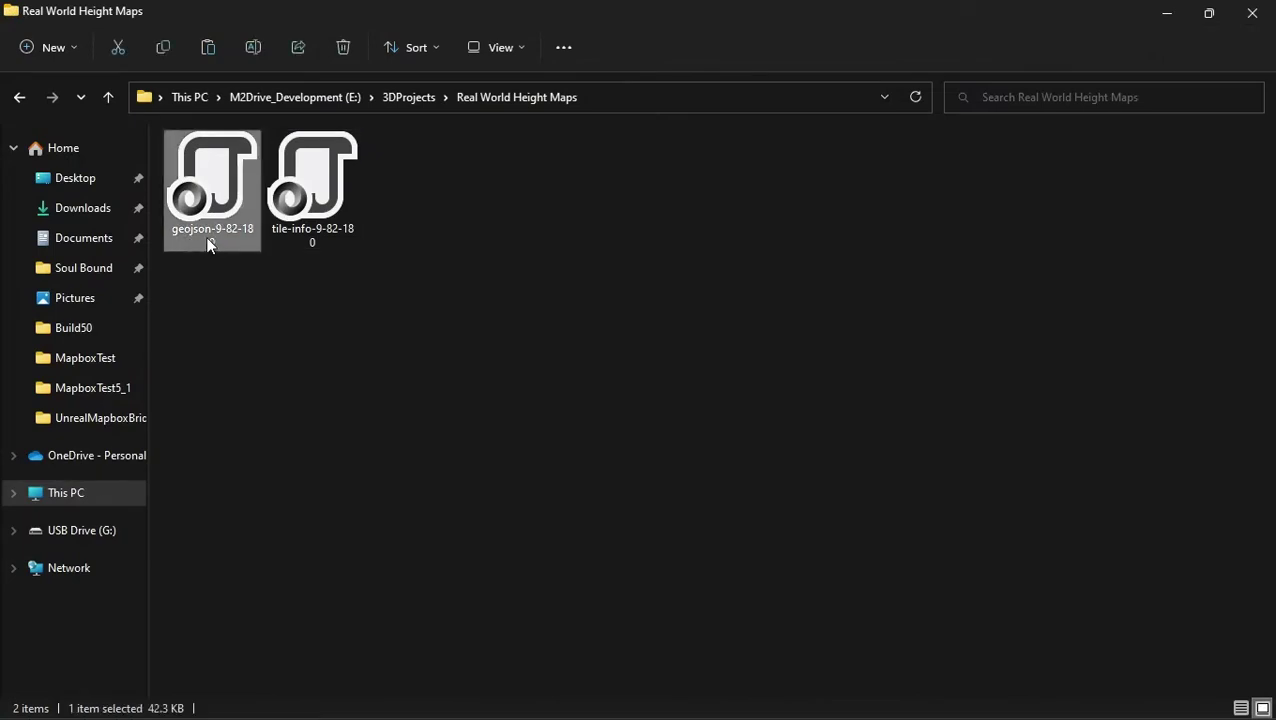
left_click(208, 240)
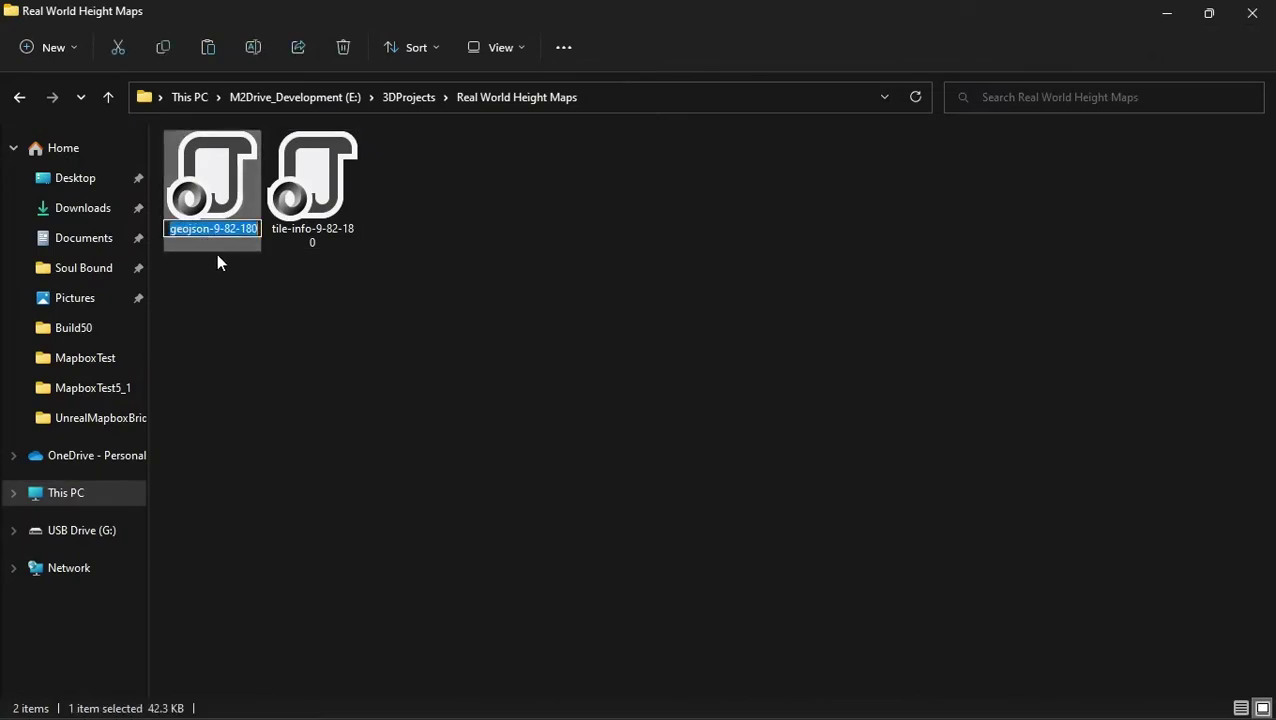
Switch to Unreal Editor and check the tile Geojson and tile info file names in the Mapbox_BP actor's details.
mouse_move(935, 712)
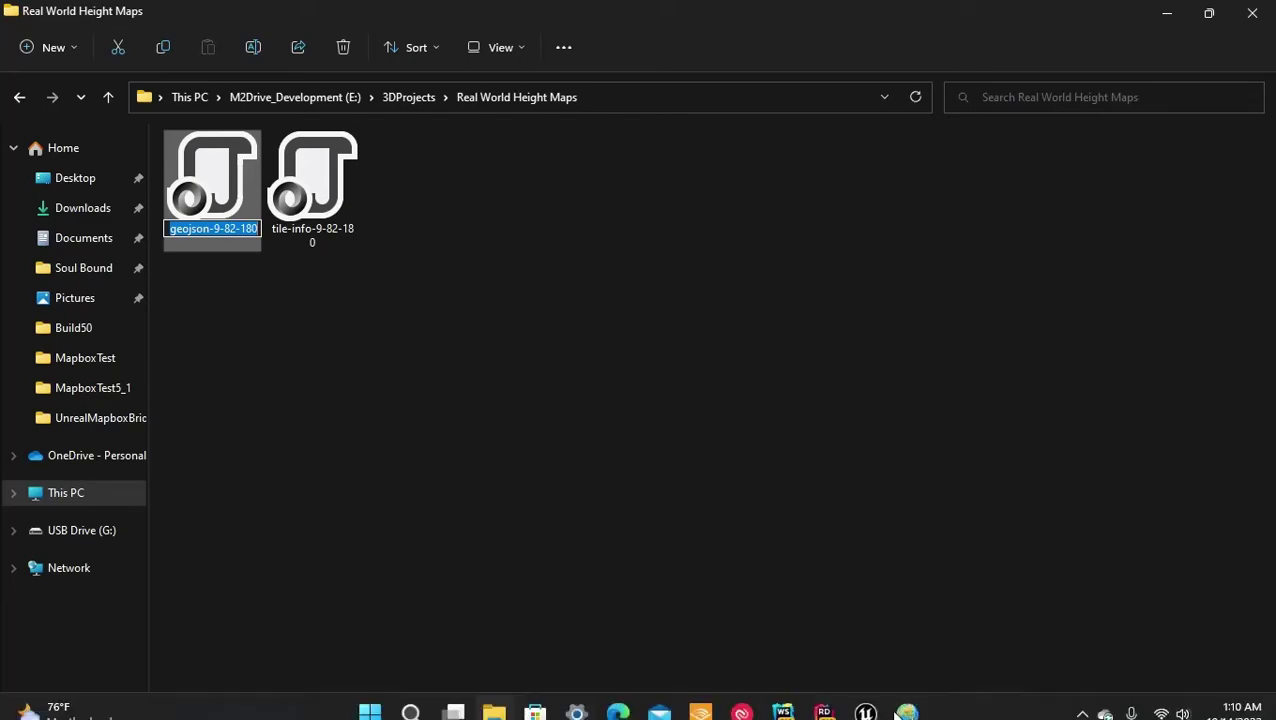
left_click(865, 696)
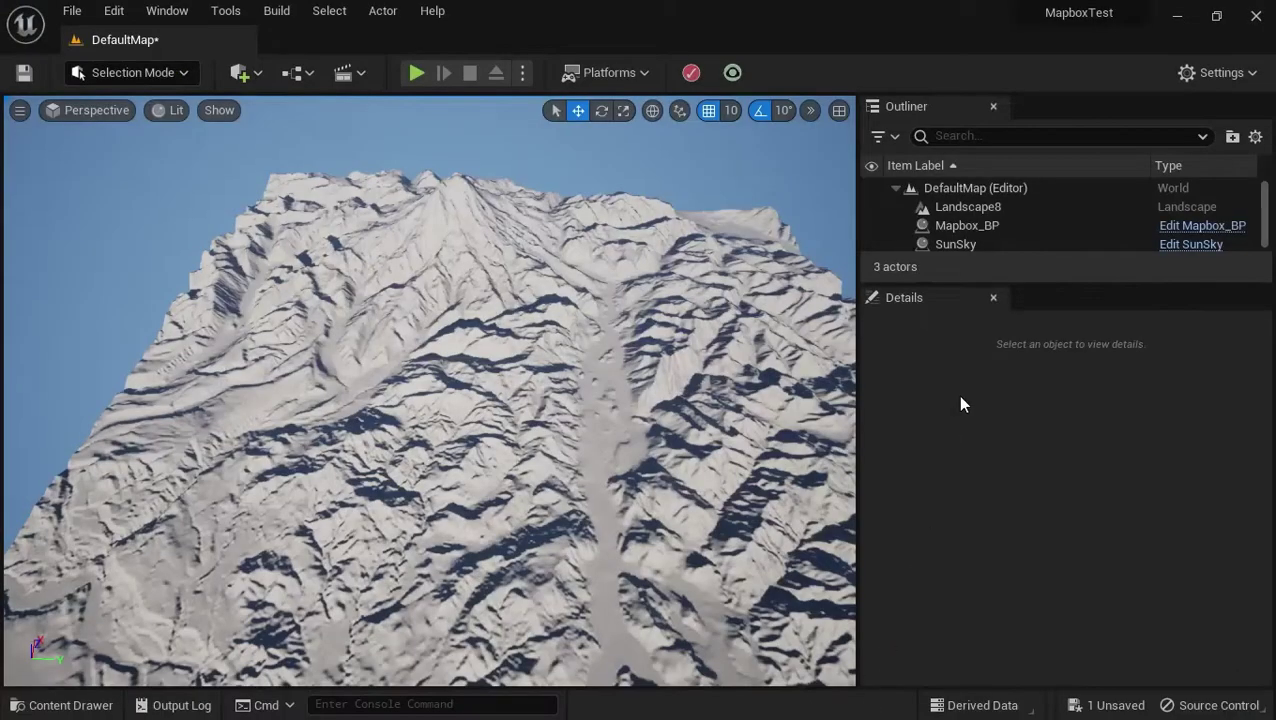
left_click(965, 226)
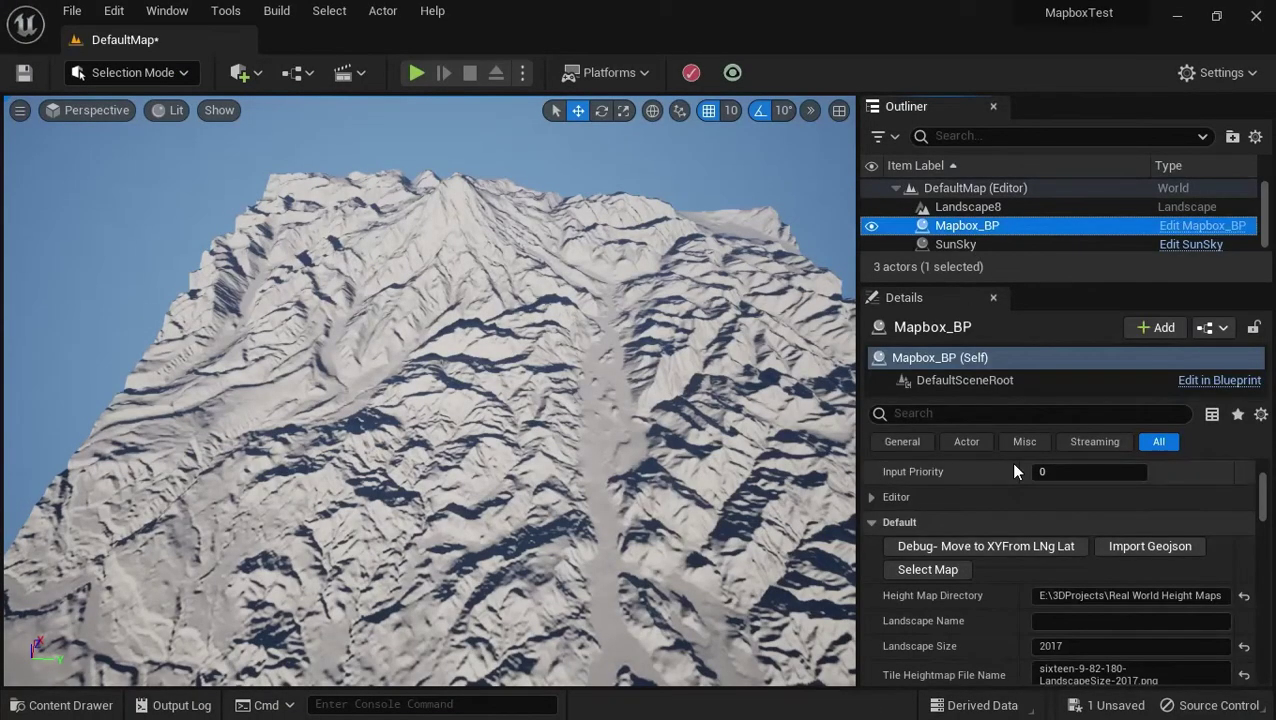
scroll(1080, 540, "down", 3)
scroll(1100, 580, "down", 1)
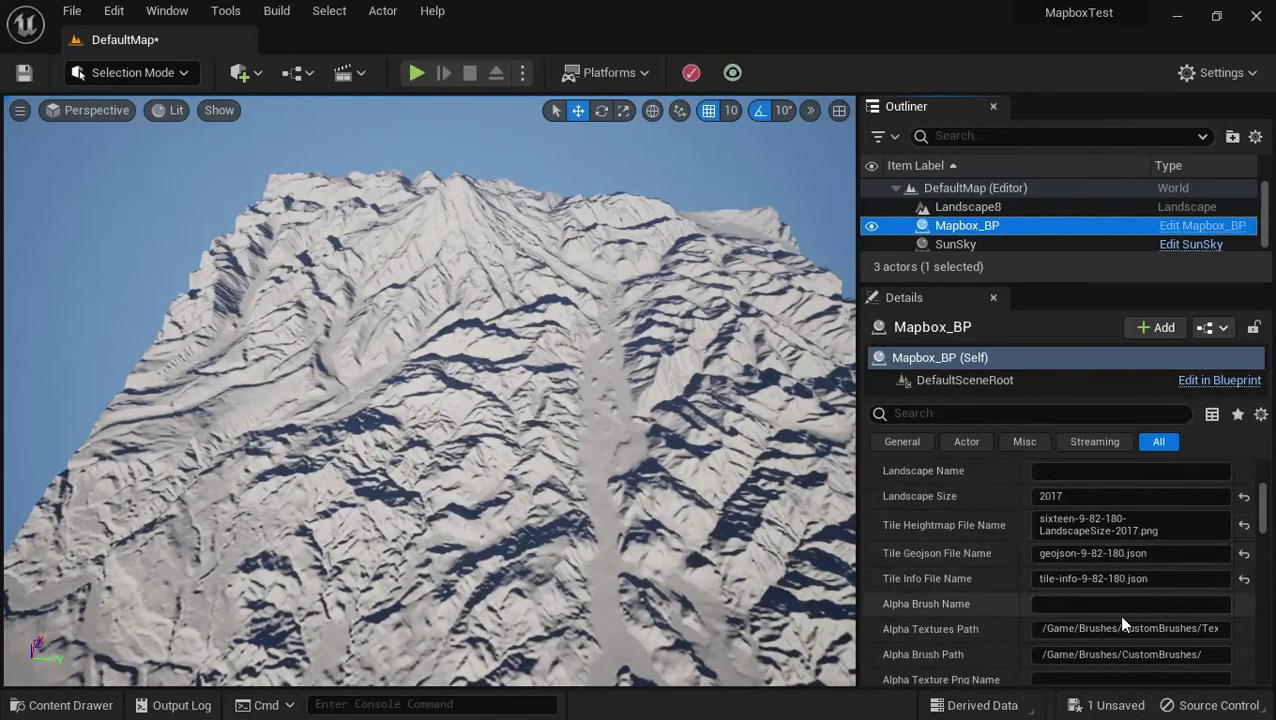
key("super")
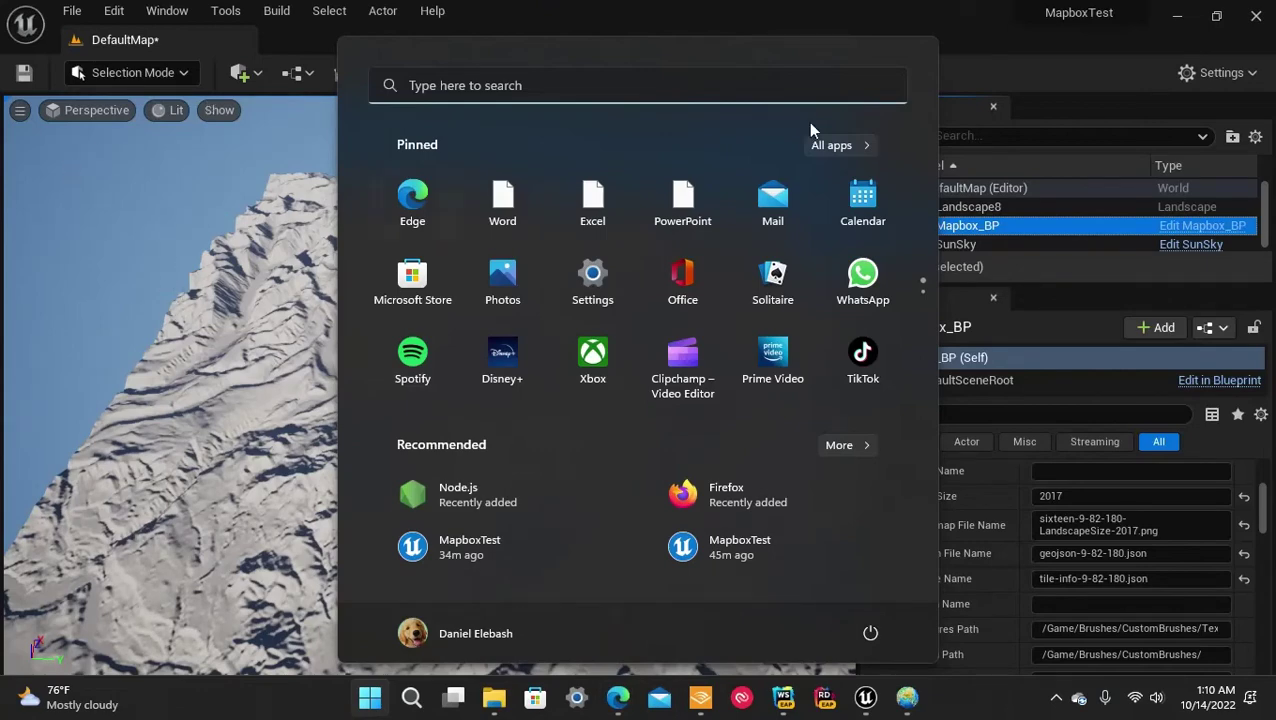
left_click(895, 8)
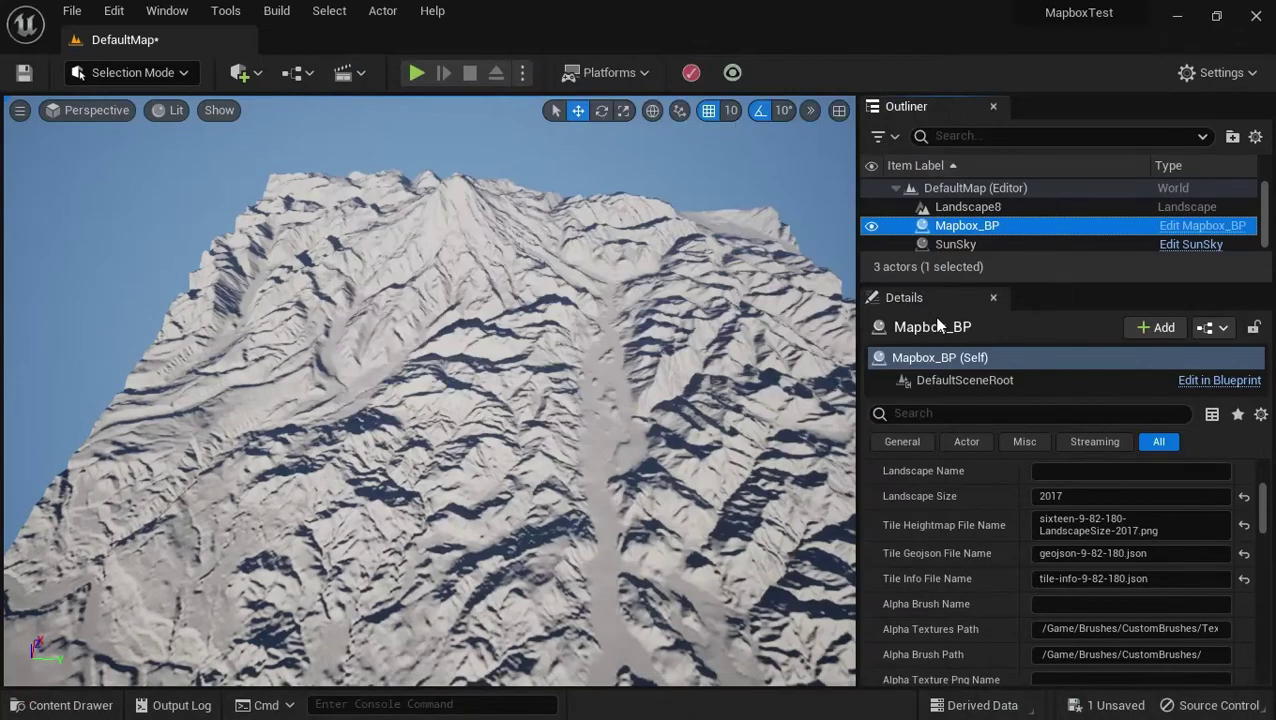
Place a BP_TrackGenerator blueprint from the TrackGenerator Blueprints folder onto the landscape.
left_click(65, 705)
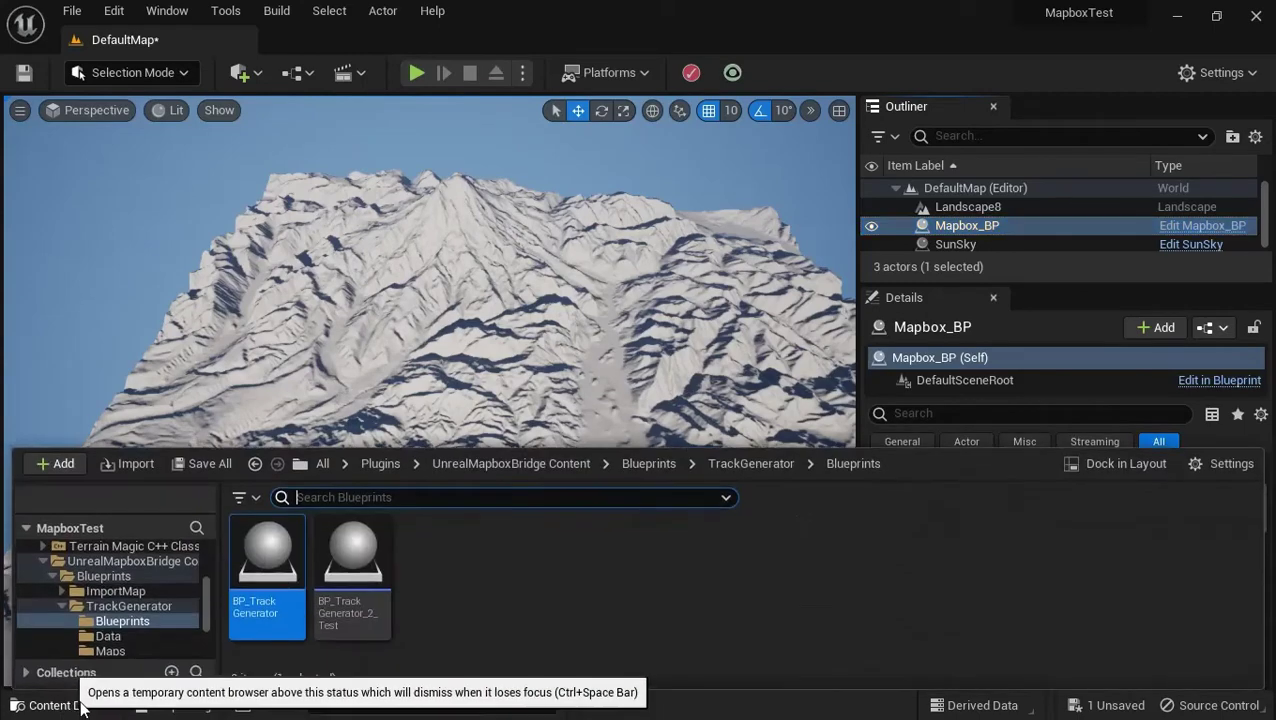
left_click_drag(257, 602, 379, 436)
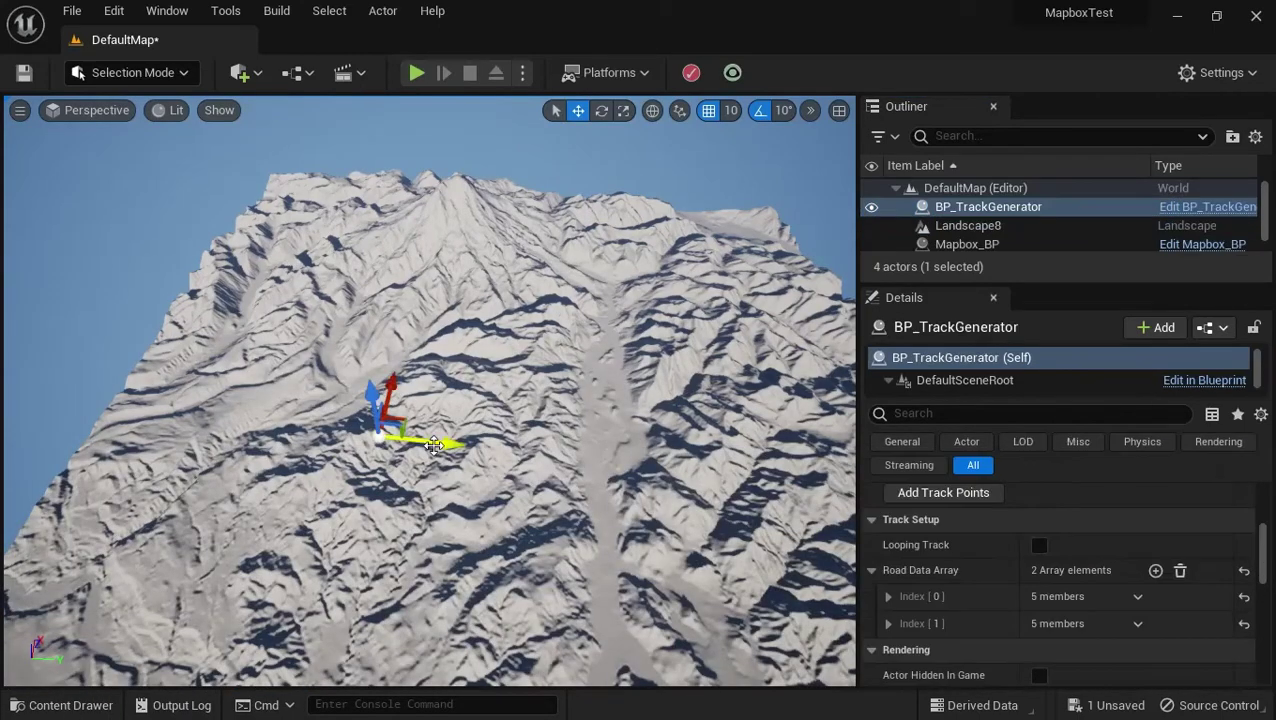
Remove all elements from the Spline Positions array of the Mapbox_BP actor.
left_click(942, 244)
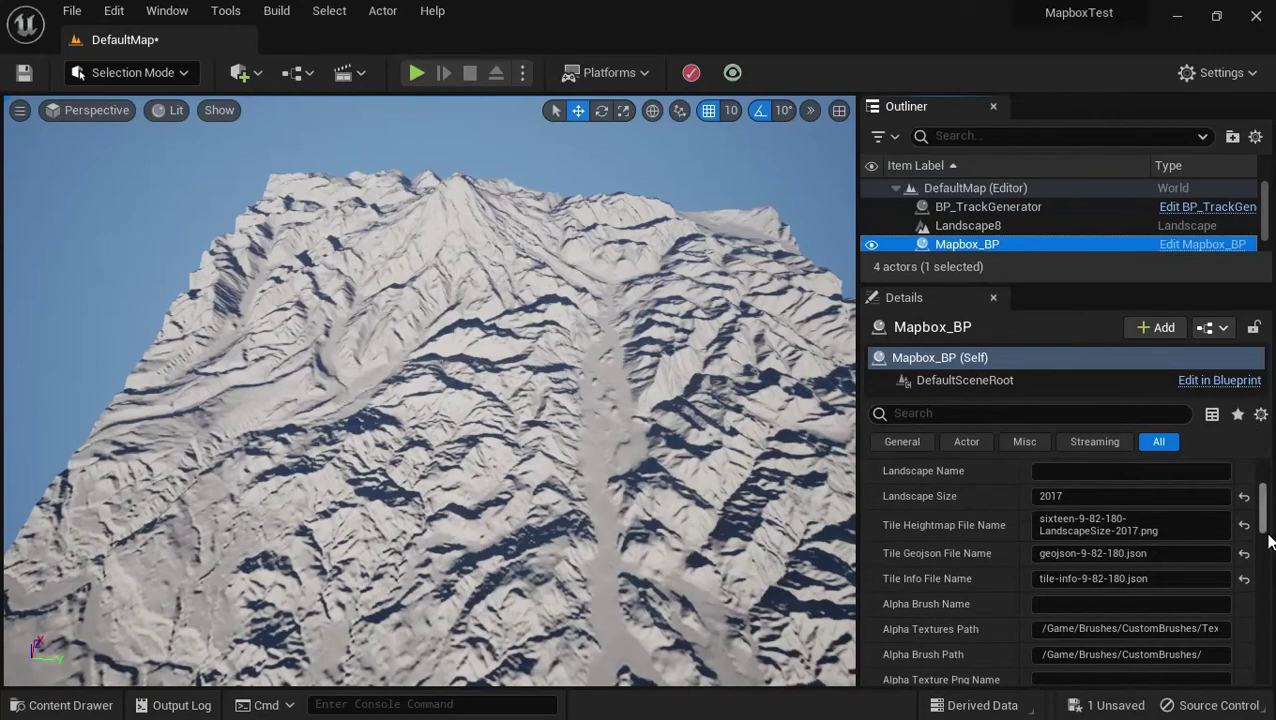
scroll(1105, 534, "down", 5)
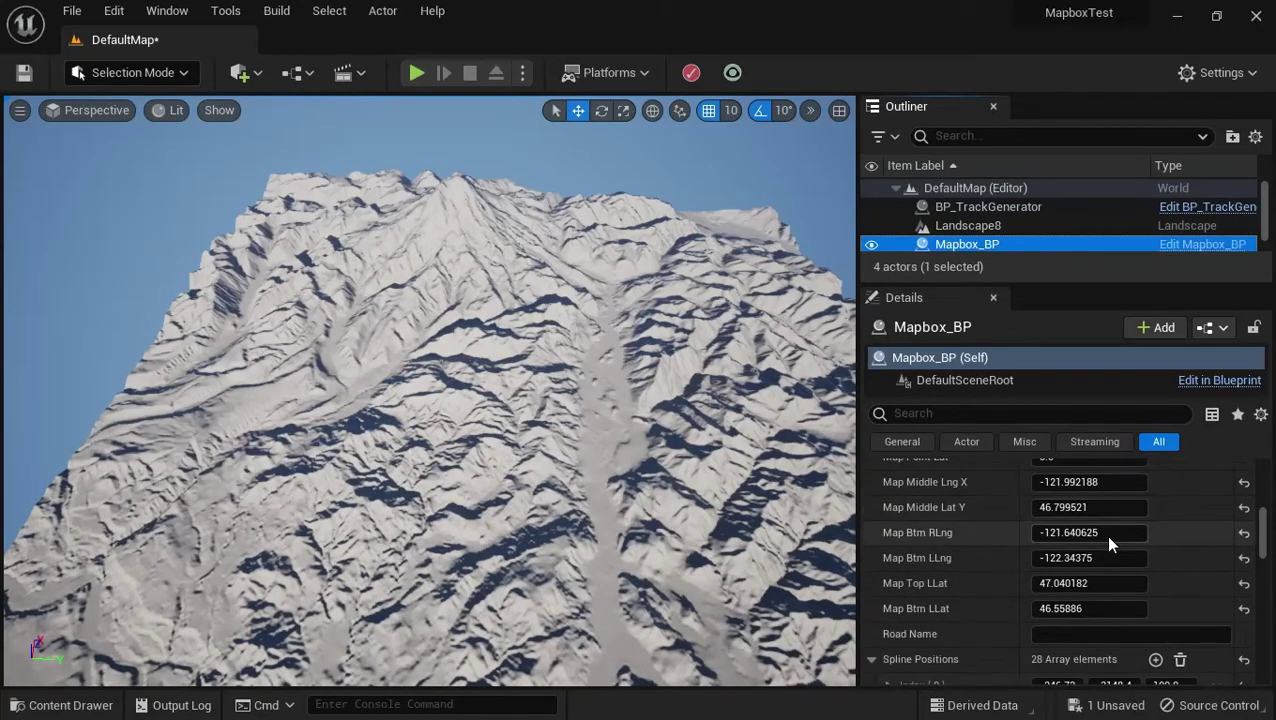
scroll(1105, 534, "down", 3)
scroll(1105, 536, "up", 1)
scroll(1169, 527, "down", 3)
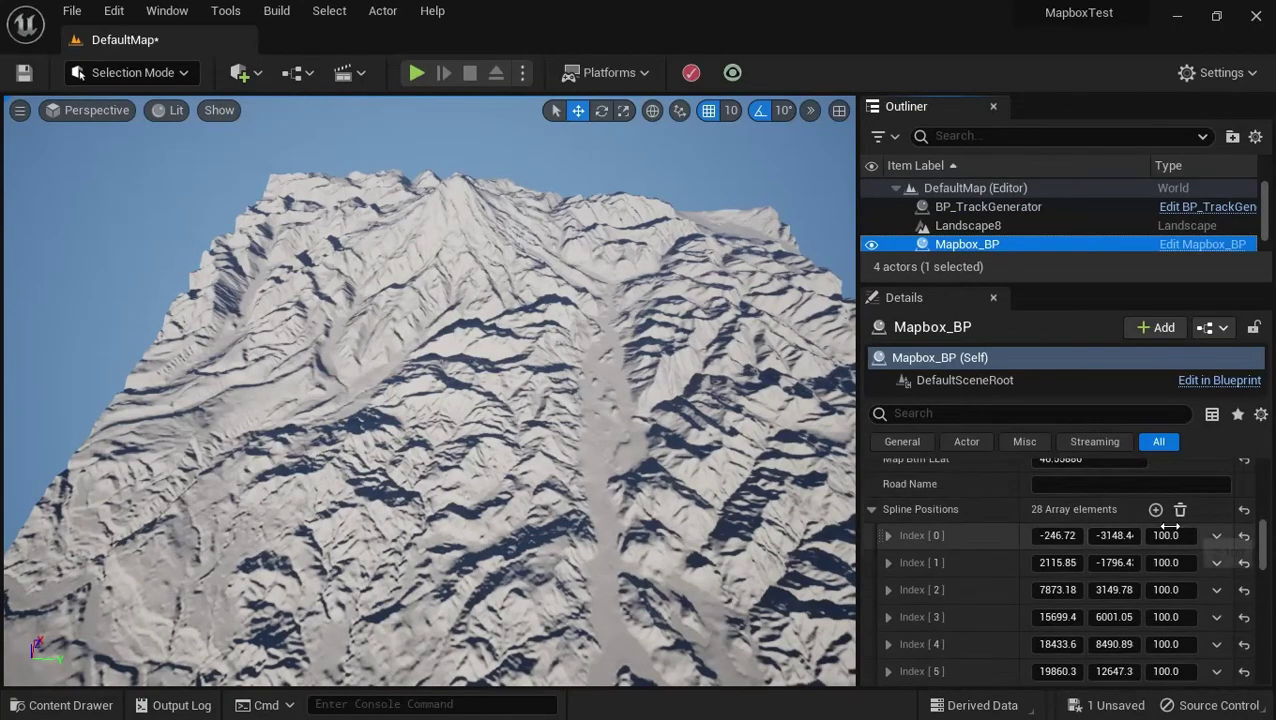
left_click(1180, 510)
Run Import Geojson on the Mapbox_BP actor and select BP_TrackGenerator.
scroll(1151, 530, "up", 6)
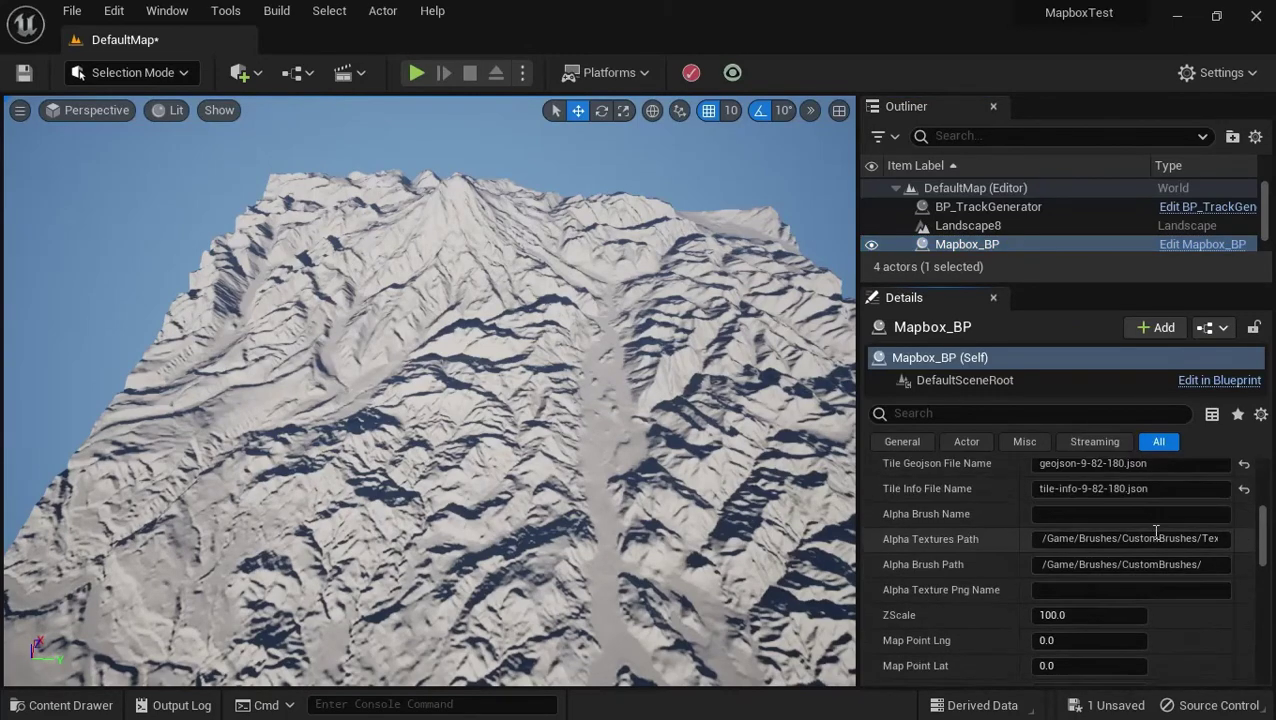
scroll(1151, 530, "up", 4)
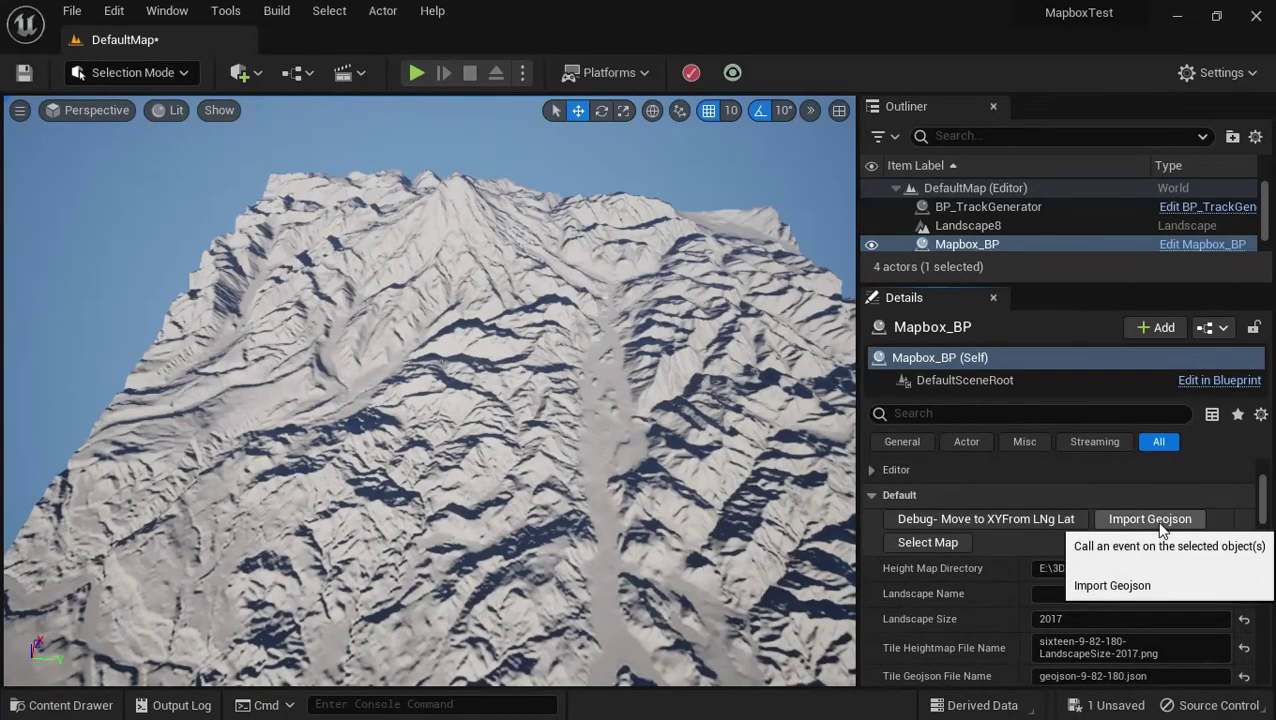
left_click(1001, 211)
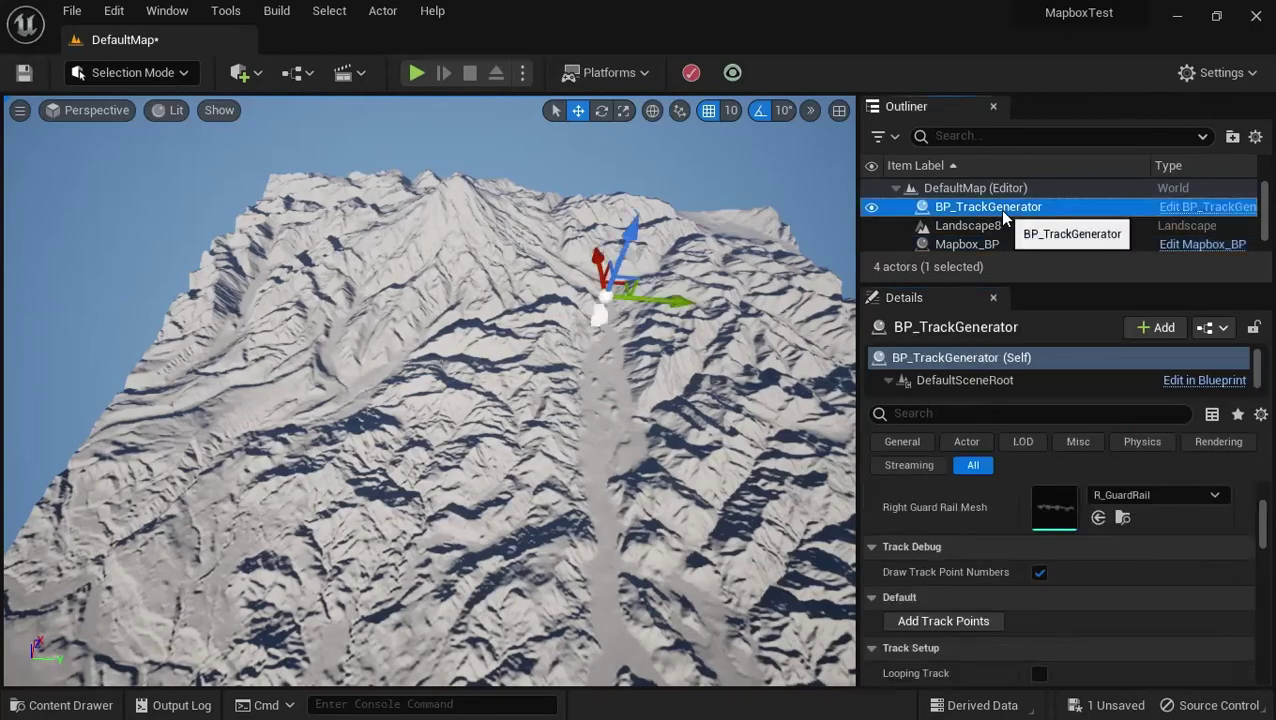
Raise the BP_TrackGenerator actor higher above the landscape and inspect the generated road with its numbered track points.
key("f")
right_click_drag(345, 250, 382, 182)
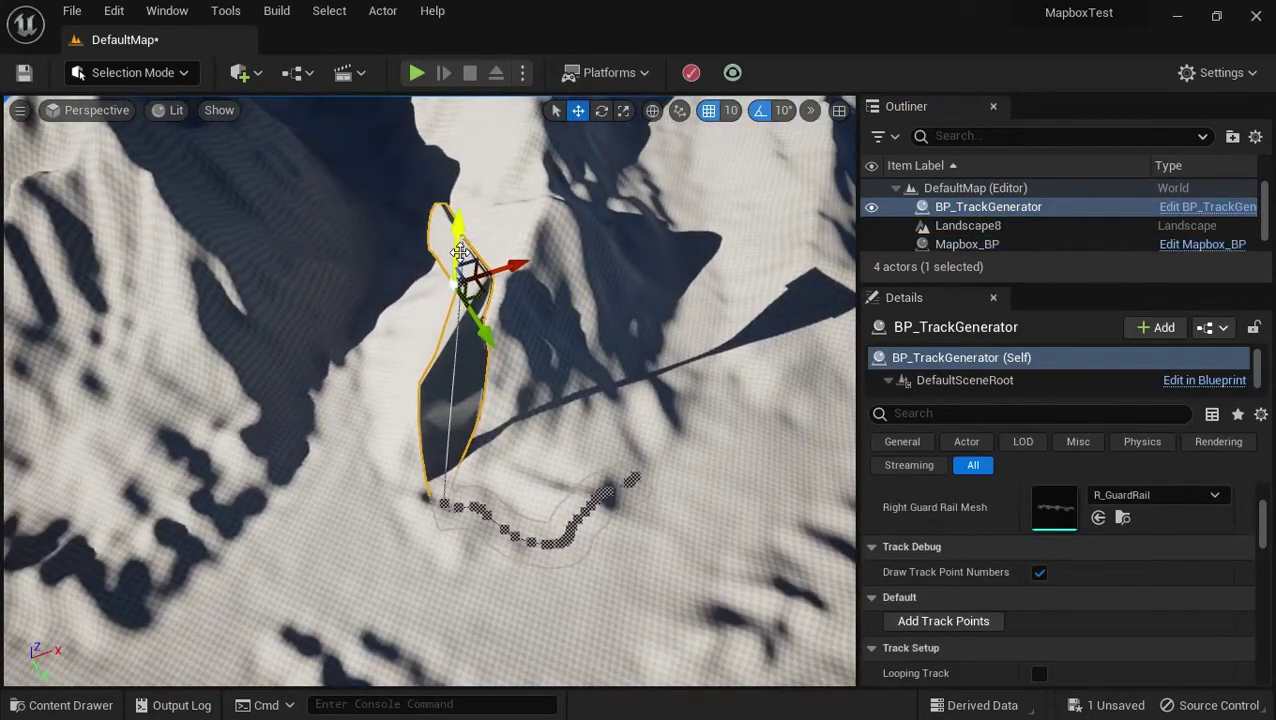
left_click_drag(457, 224, 480, 5)
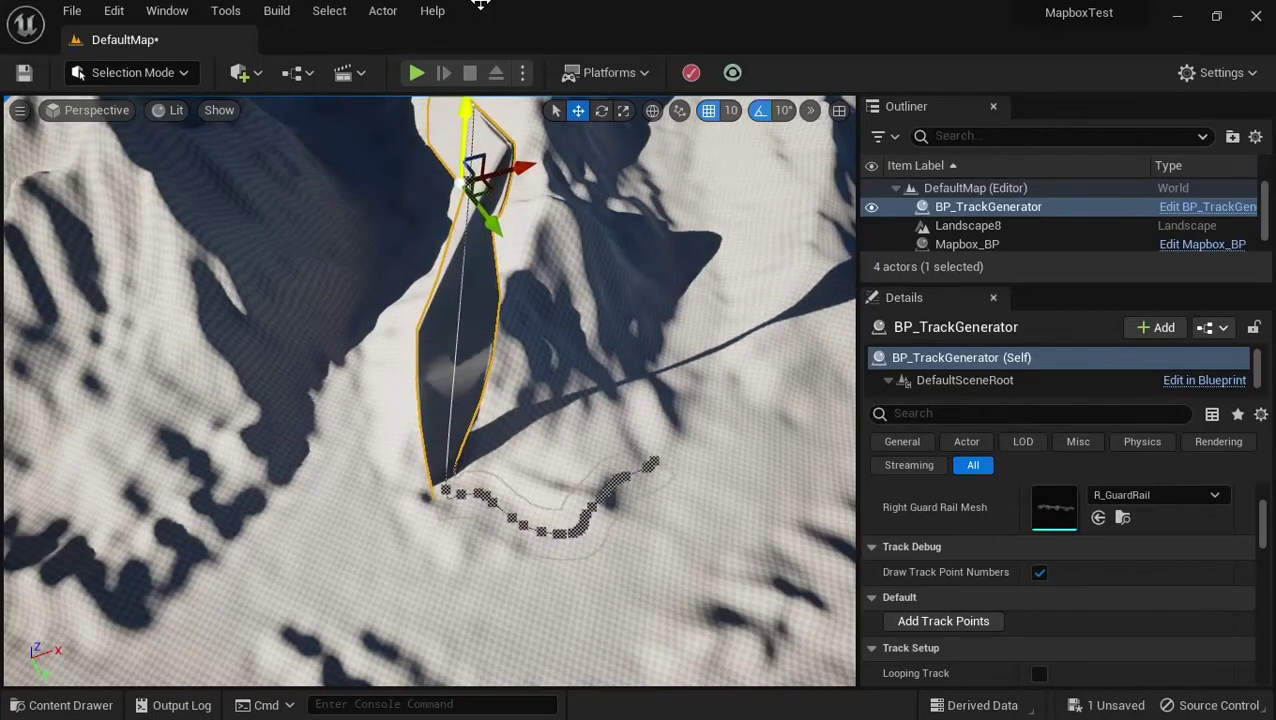
key("f")
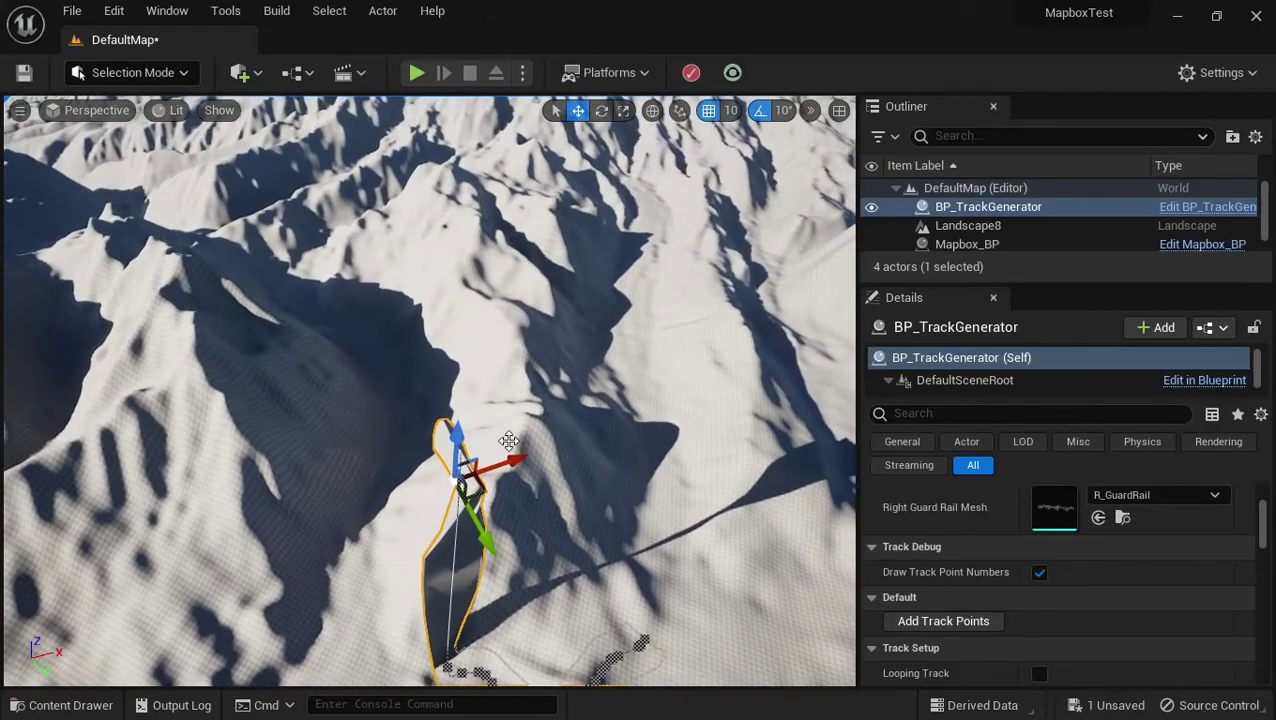
left_click_drag(450, 445, 426, 250)
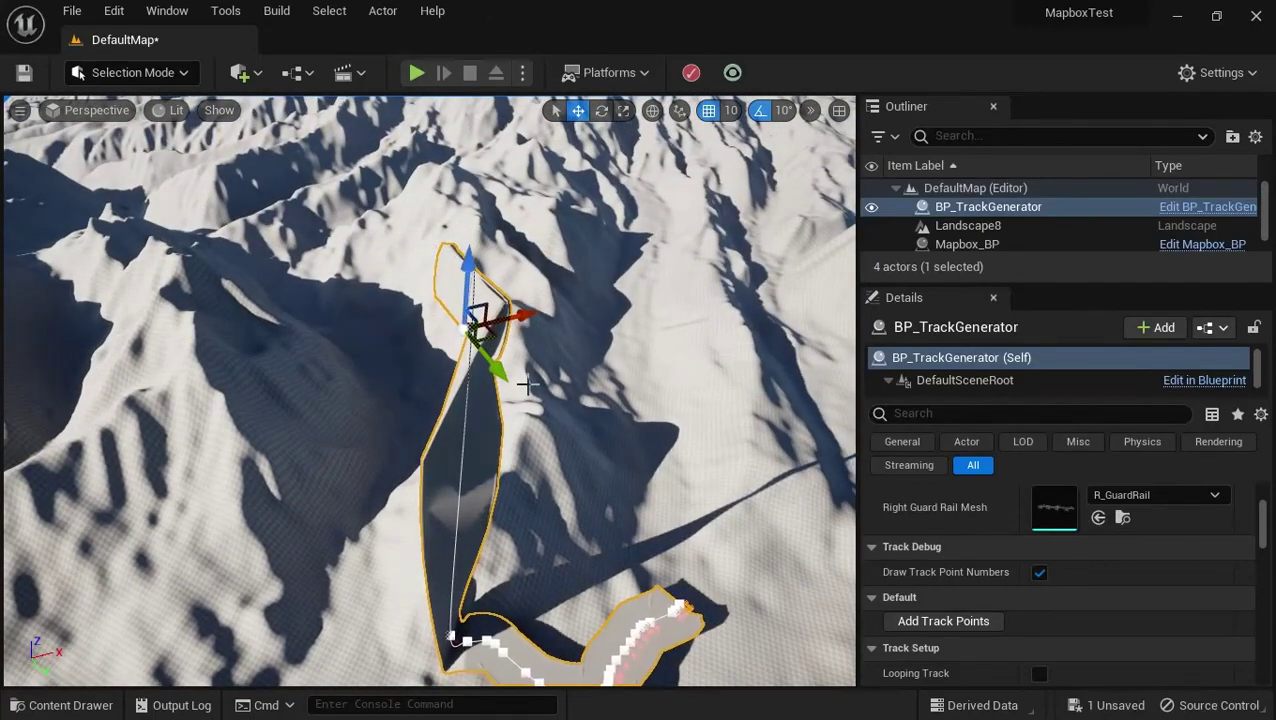
key("f")
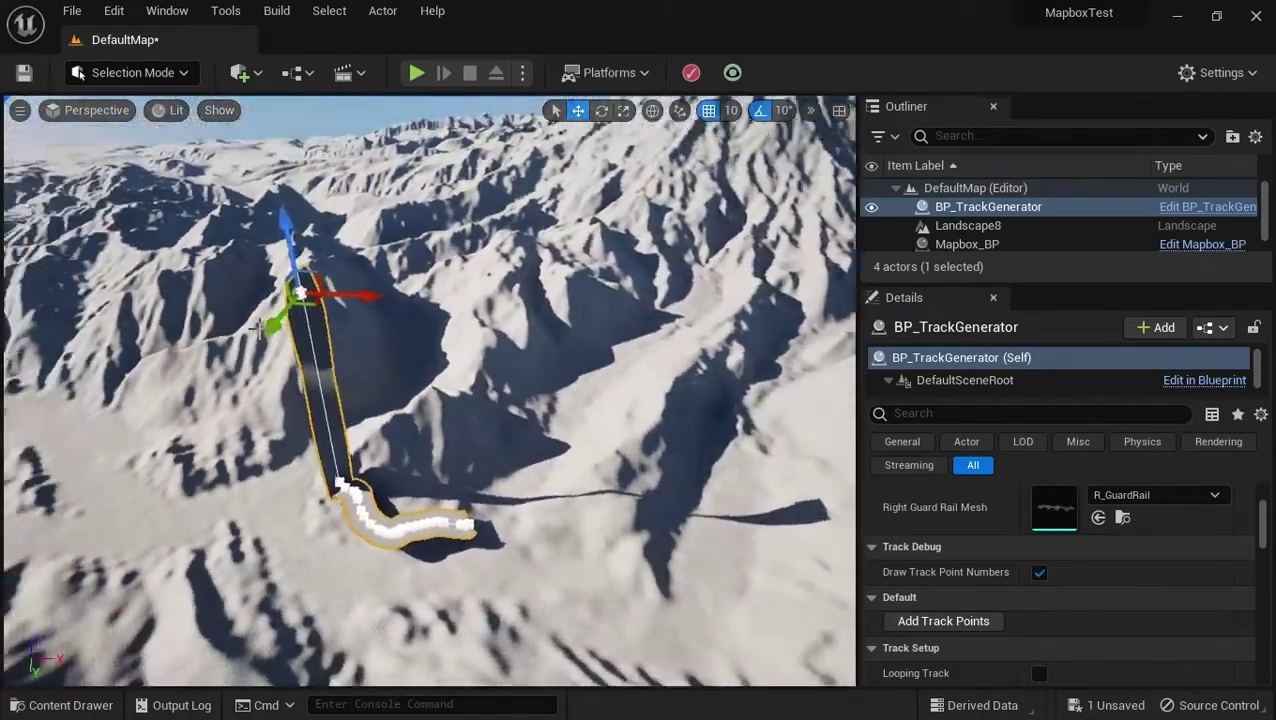
right_click_drag(258, 330, 327, 412)
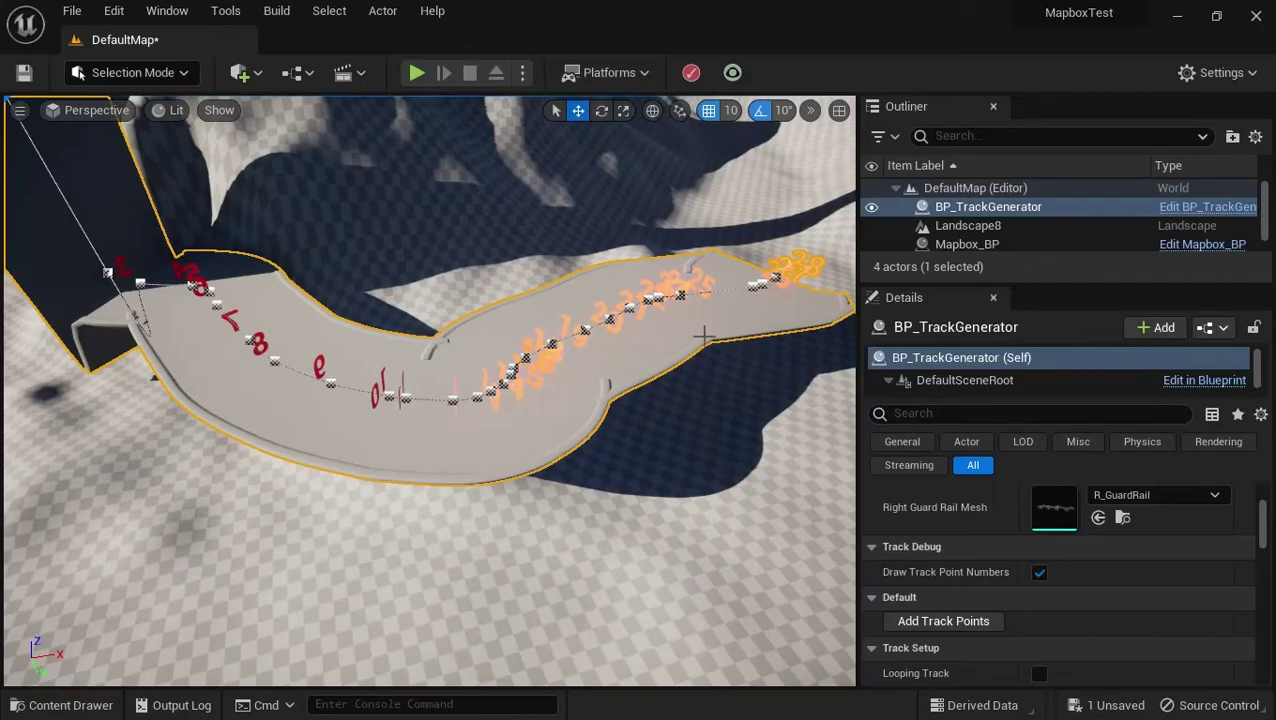
scroll(790, 312, "down", 10)
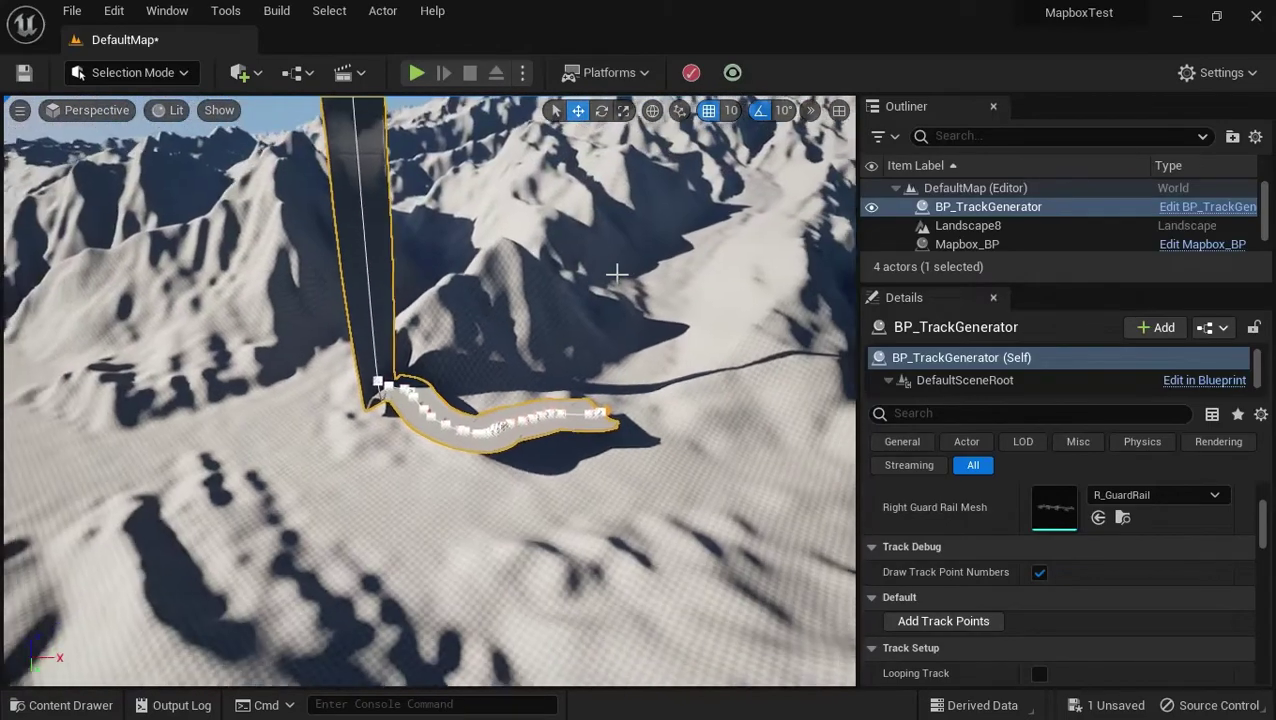
scroll(752, 285, "down", 10)
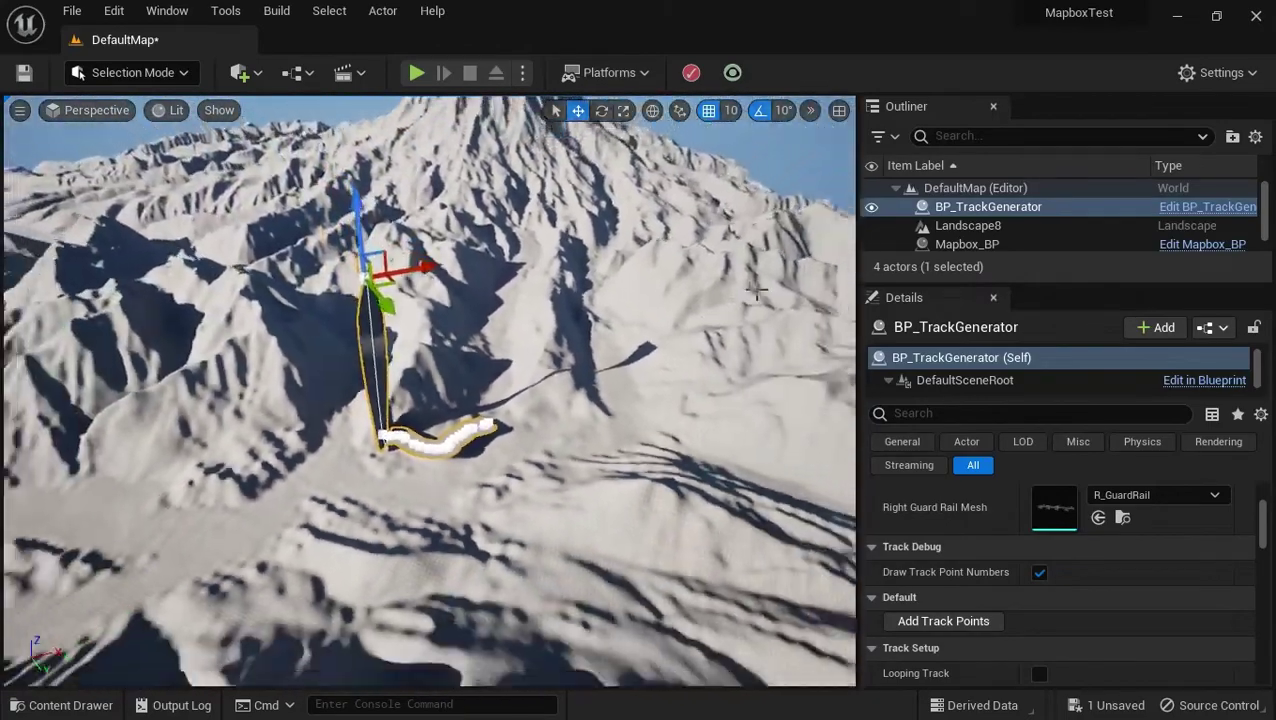
scroll(756, 289, "down", 10)
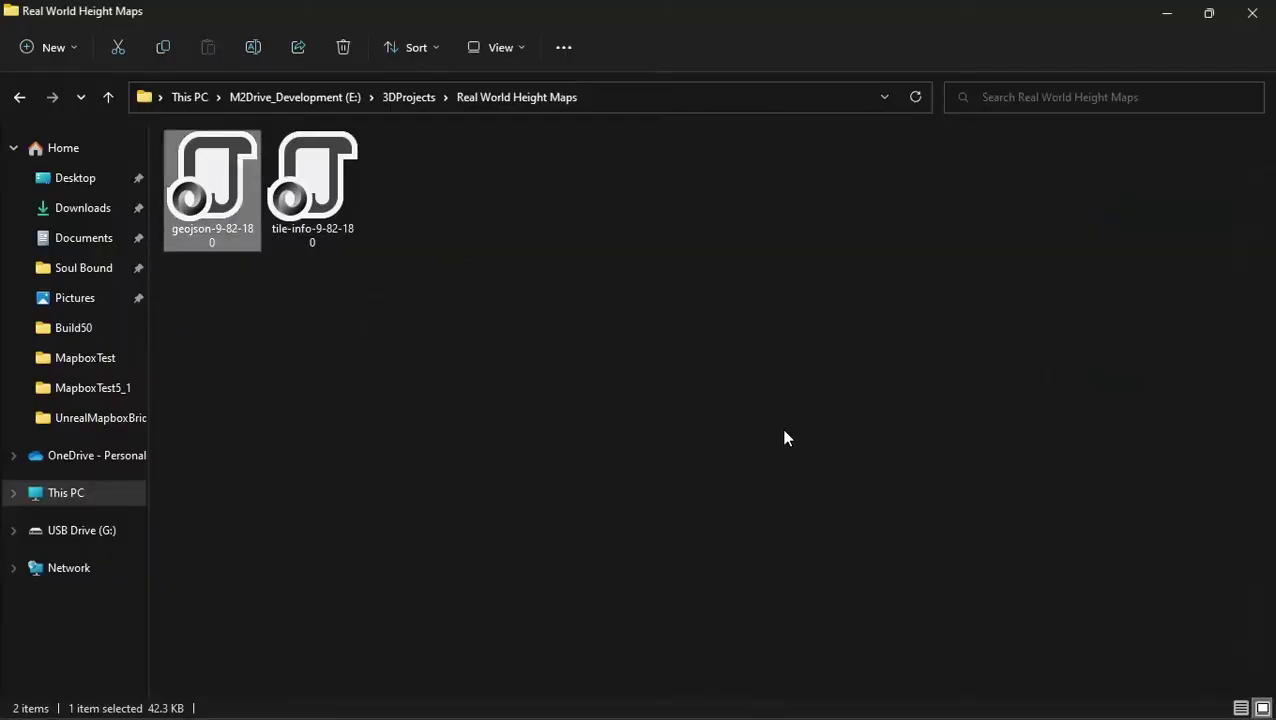
Switch to Unreal Mapbox Bridge and locate the selected tile on the map between Eatonville and Packwood.
key("super")
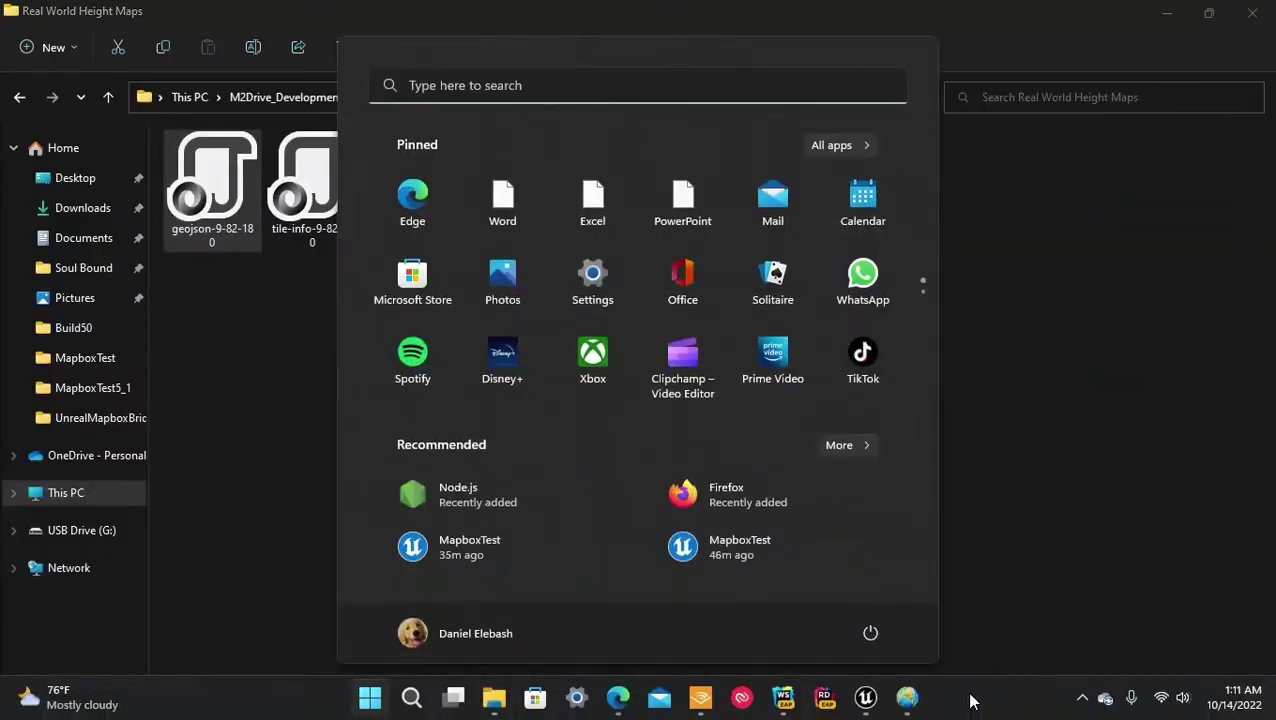
left_click(906, 697)
scroll(808, 358, "down", 12)
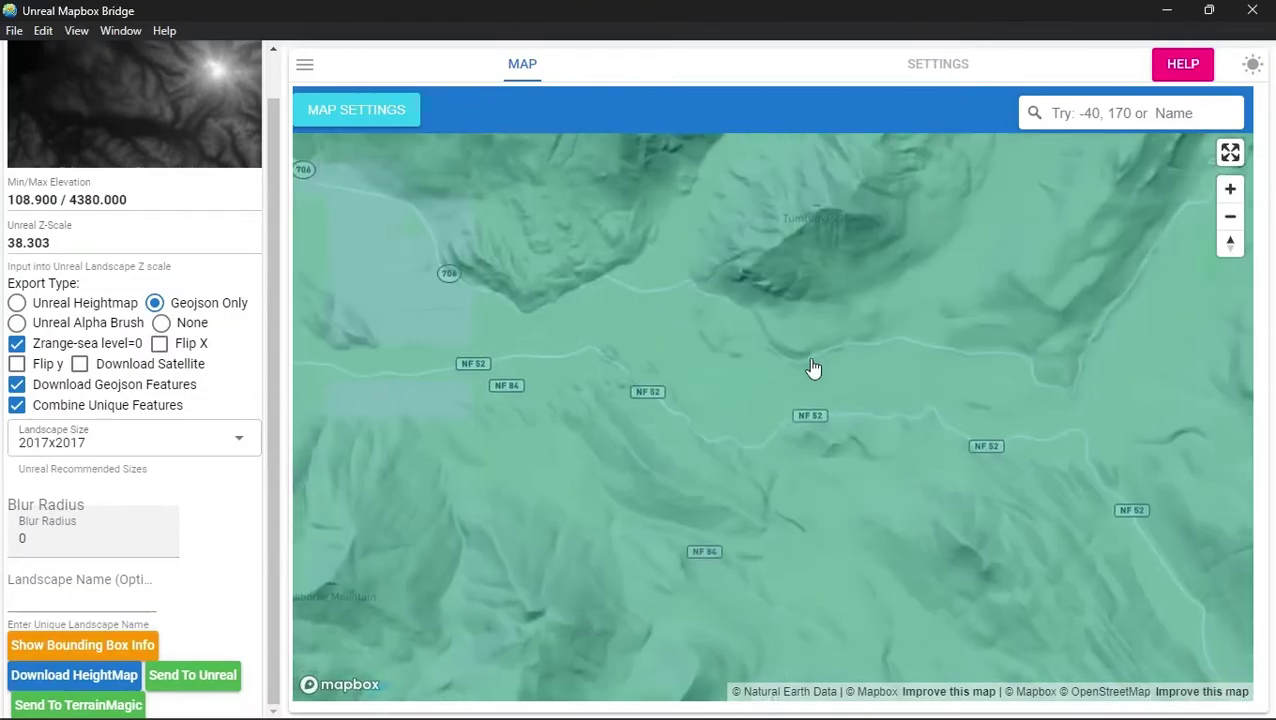
scroll(813, 368, "up", 10)
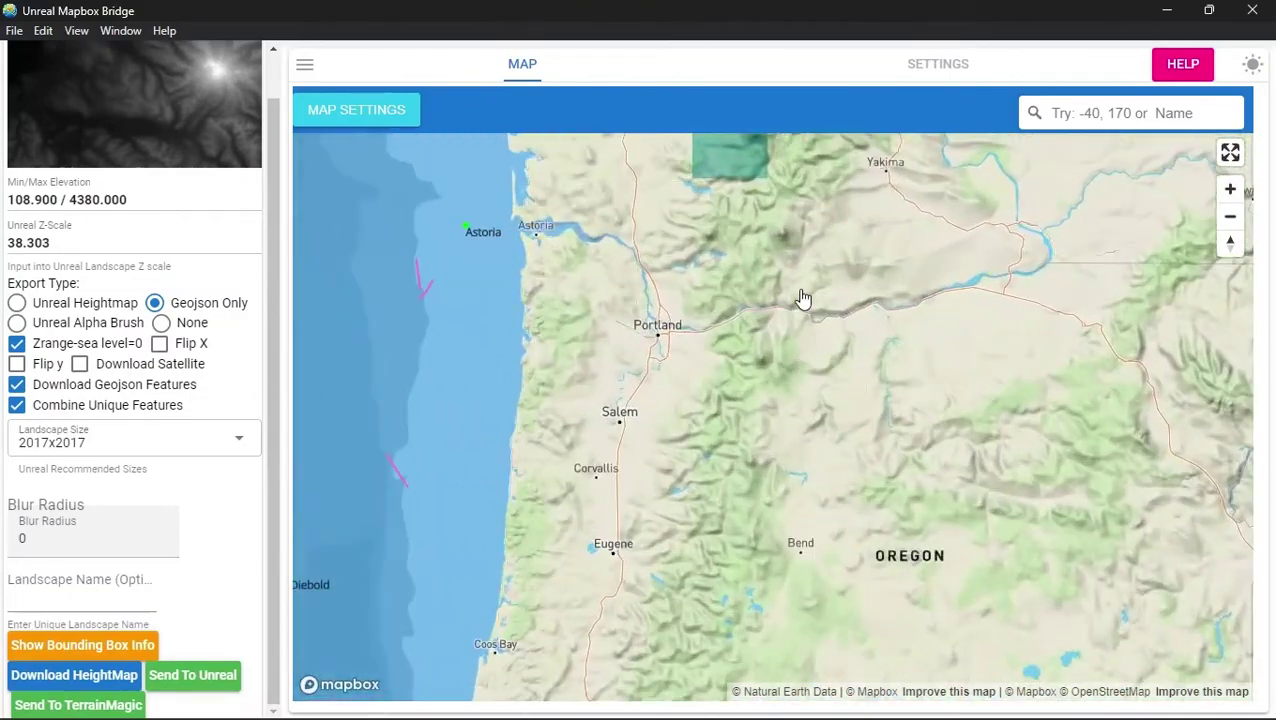
left_click_drag(802, 298, 834, 447)
scroll(834, 447, "up", 4)
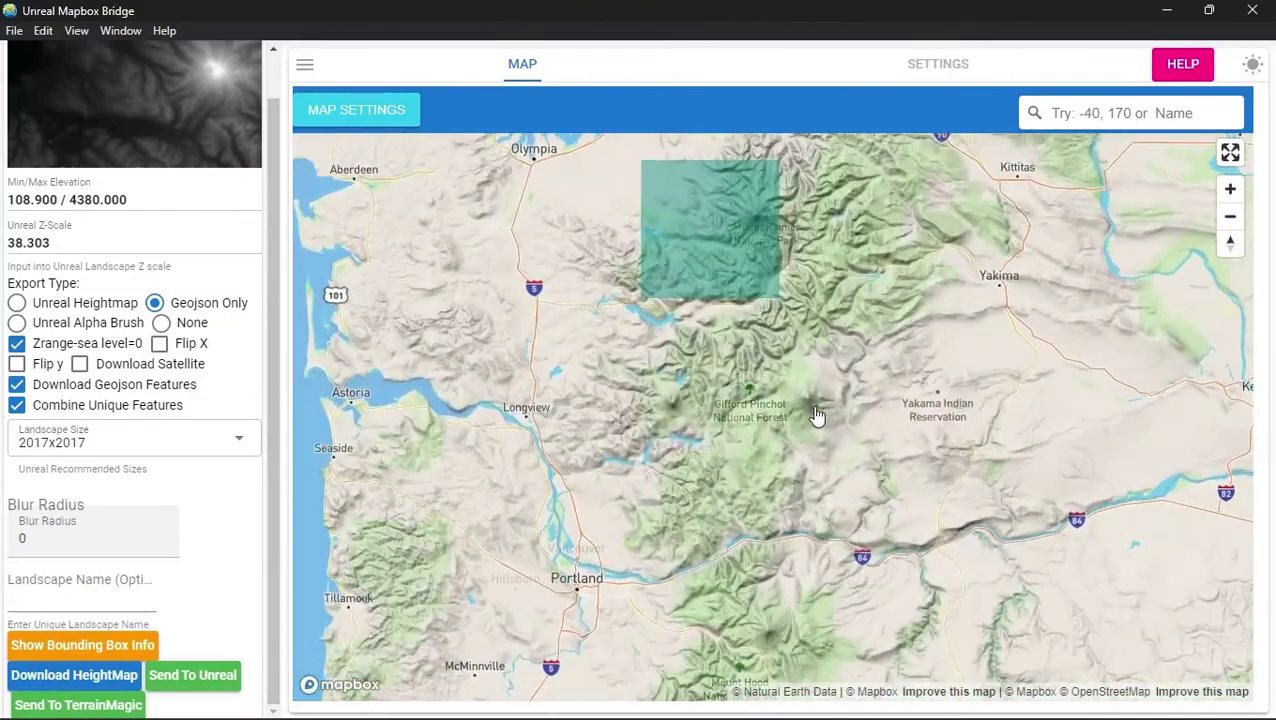
left_click_drag(735, 322, 860, 583)
scroll(845, 560, "up", 3)
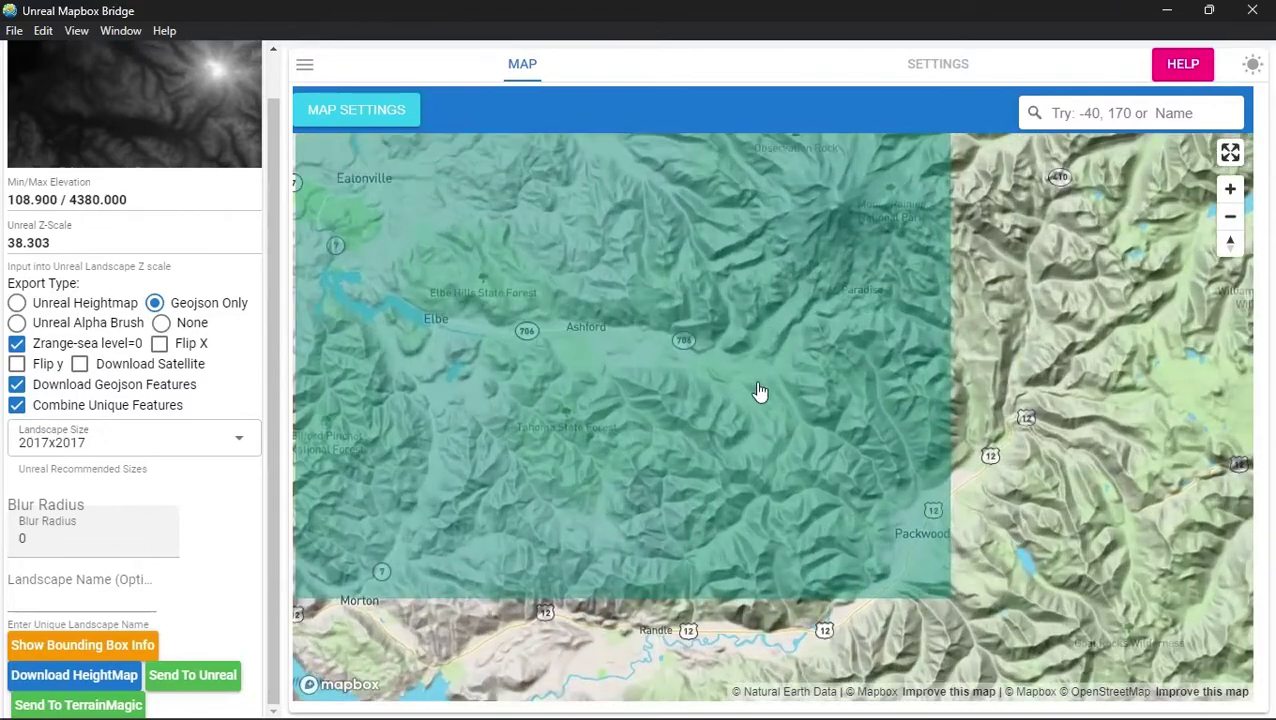
left_click_drag(758, 396, 868, 533)
scroll(869, 533, "down", 1)
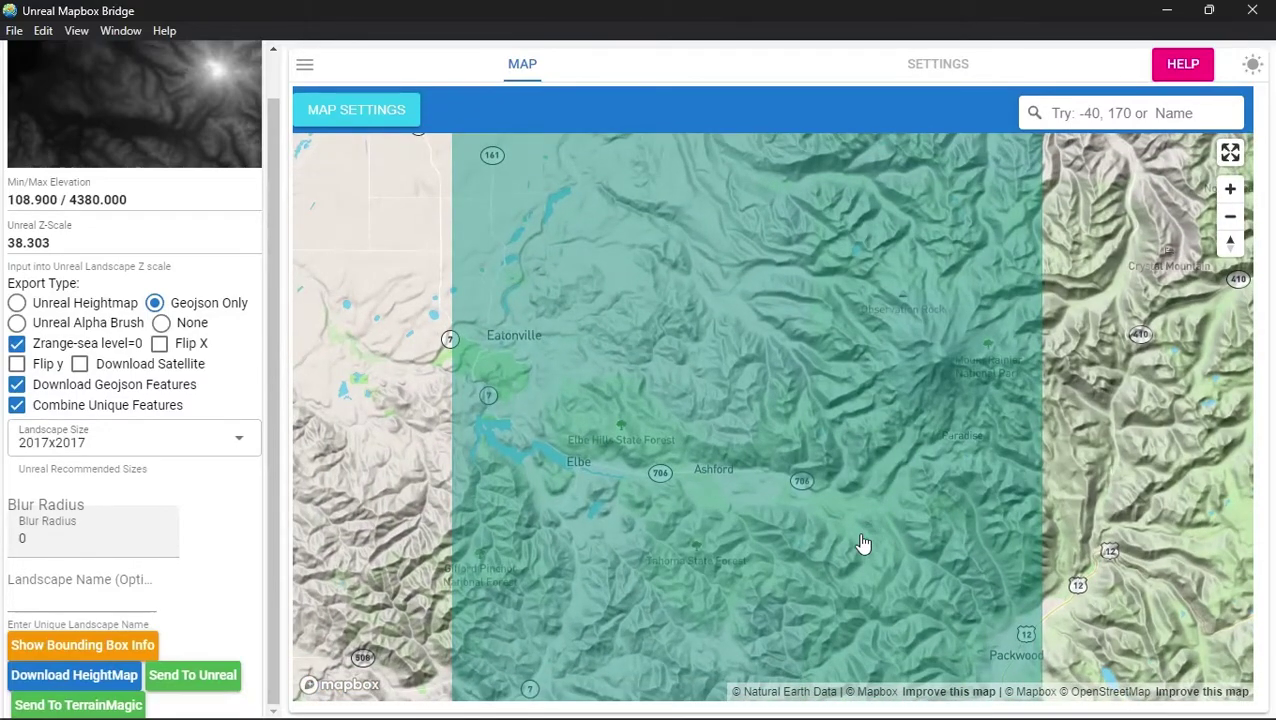
Examine the roads inside the selected tile near Longmire, including Nisqually Entrance to Longmire Rd and NF 52.
scroll(863, 543, "up", 3)
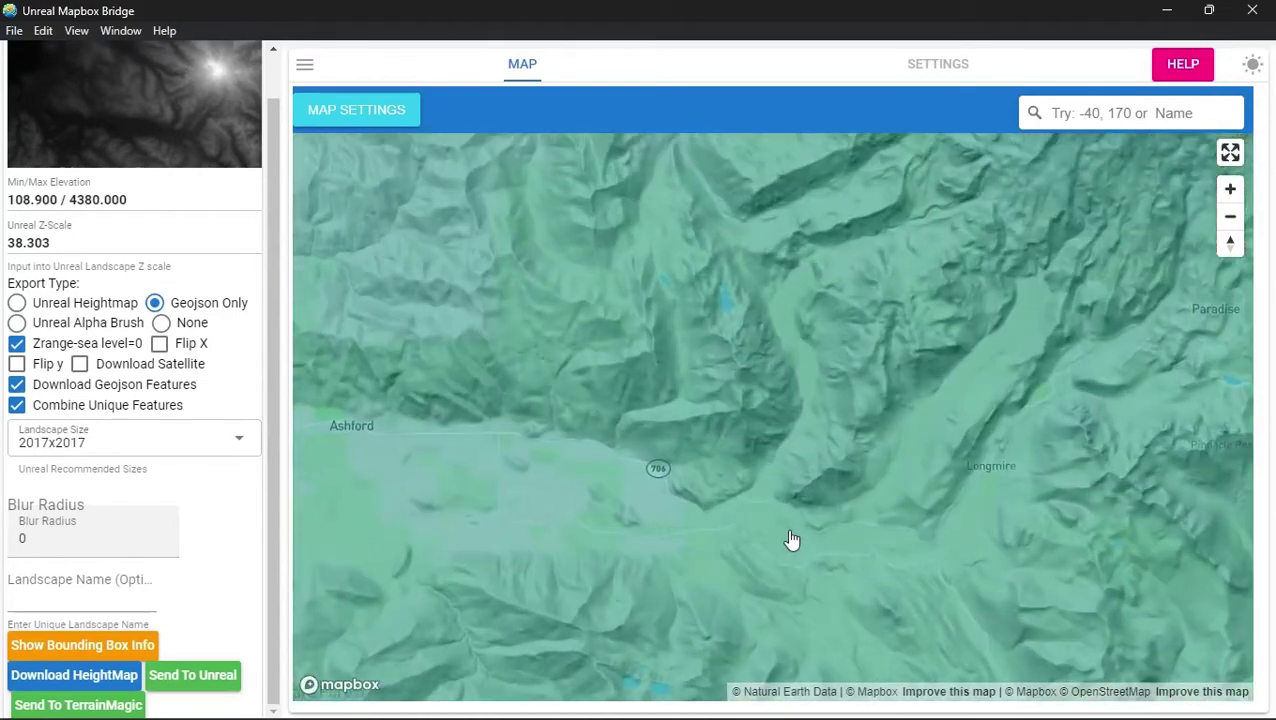
left_click_drag(789, 541, 926, 396)
scroll(823, 484, "up", 3)
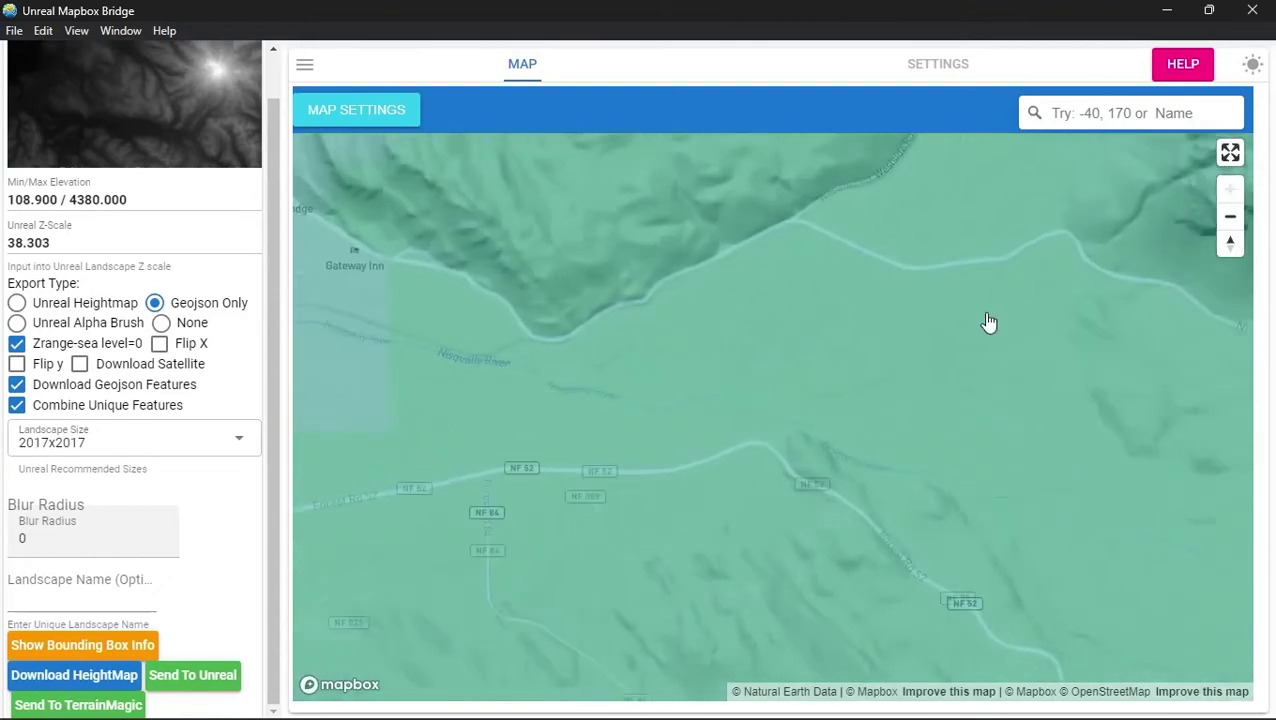
left_click_drag(1077, 296, 703, 393)
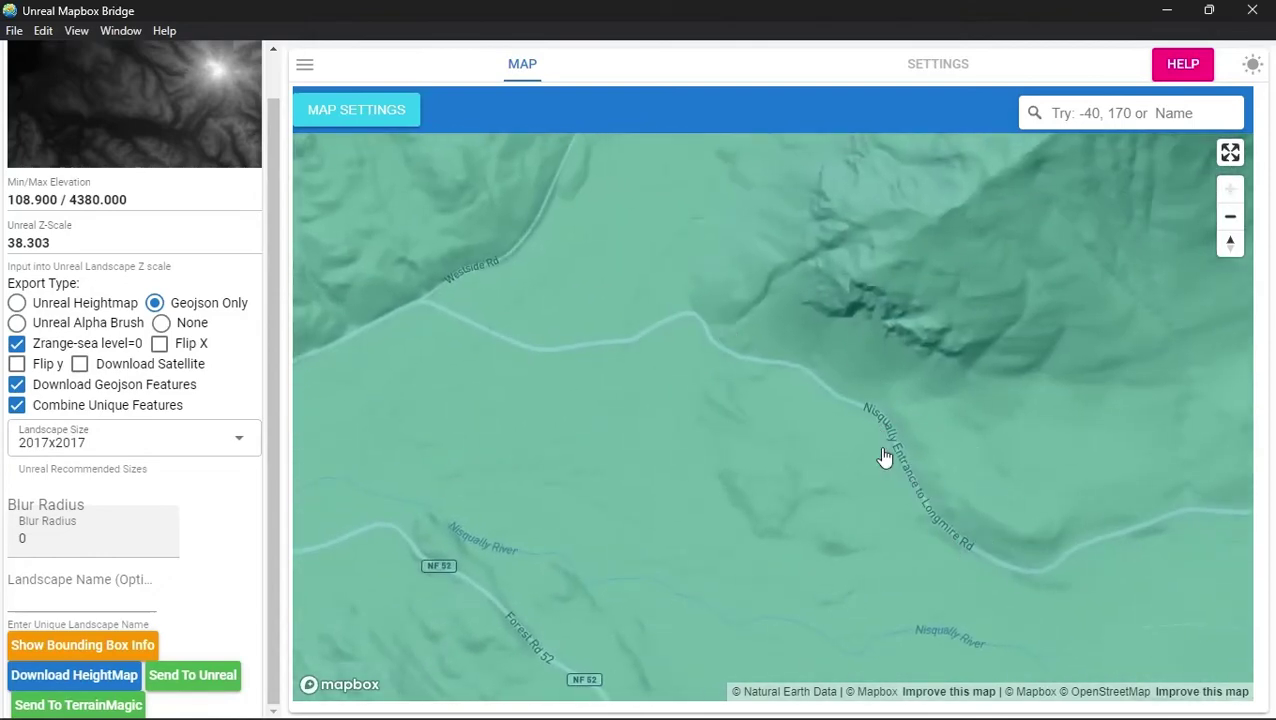
scroll(885, 457, "down", 5)
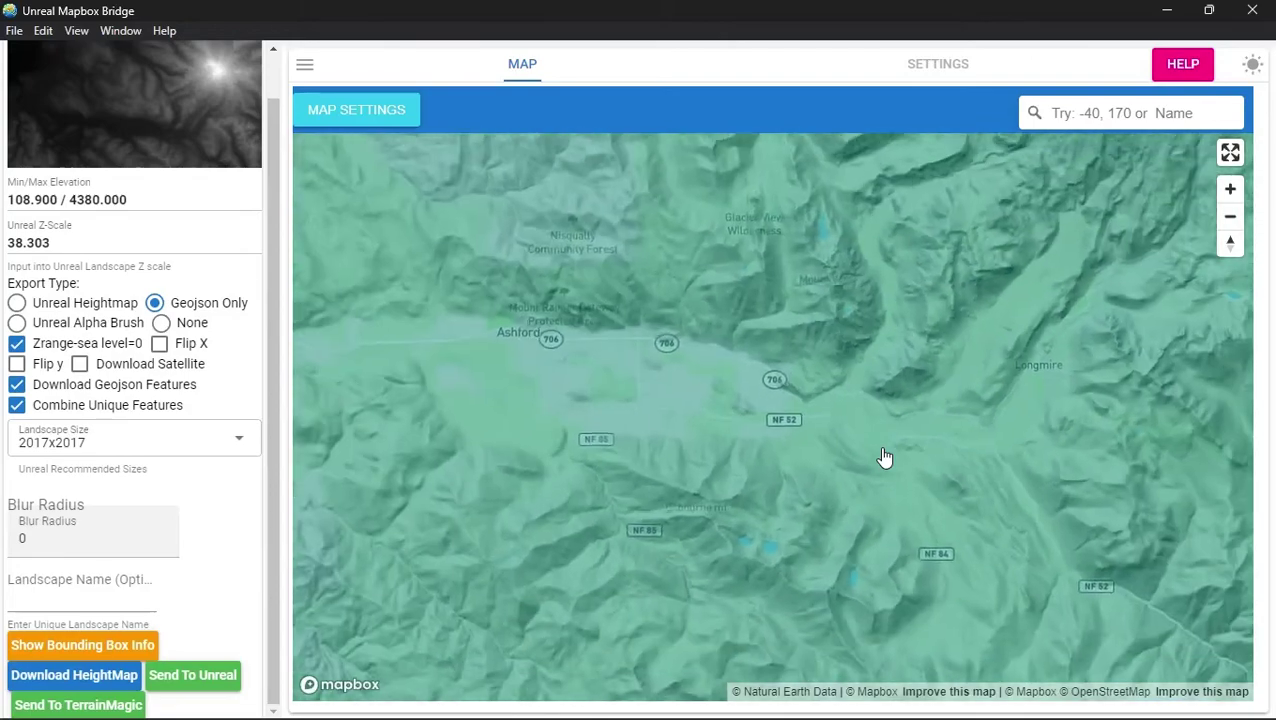
scroll(885, 457, "down", 3)
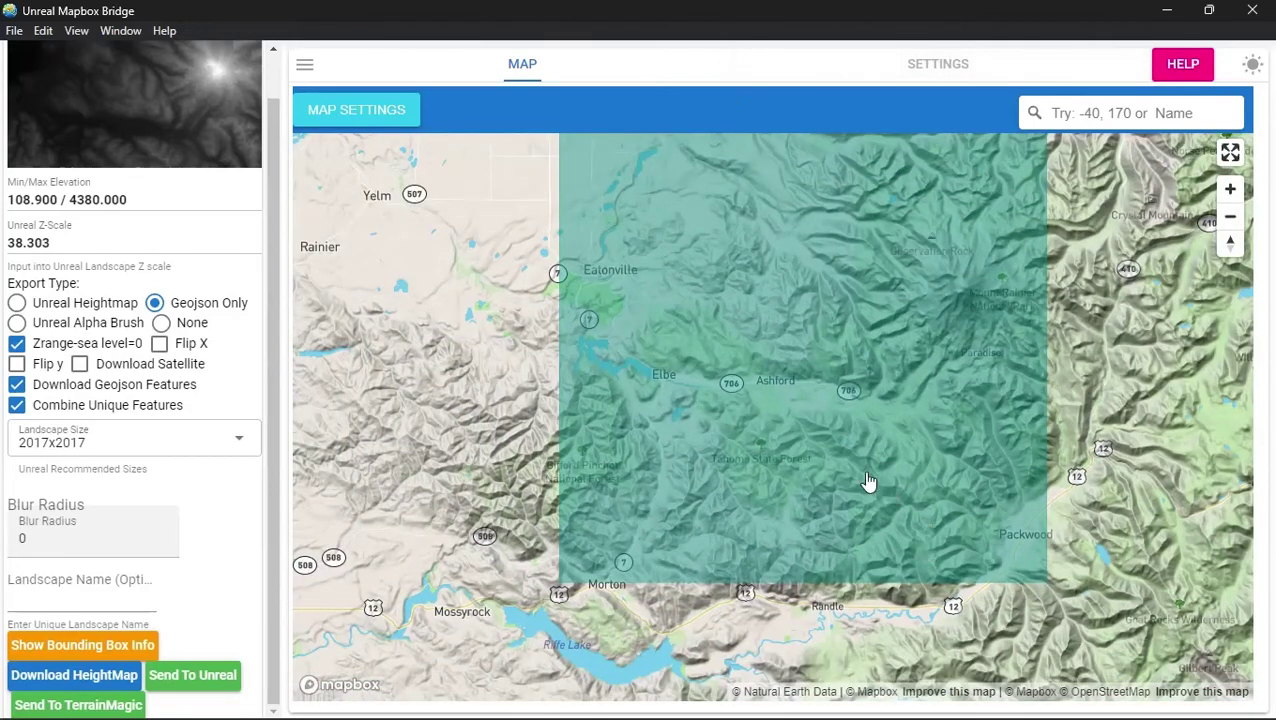
scroll(869, 481, "up", 10)
scroll(846, 370, "down", 5)
scroll(830, 516, "up", 3)
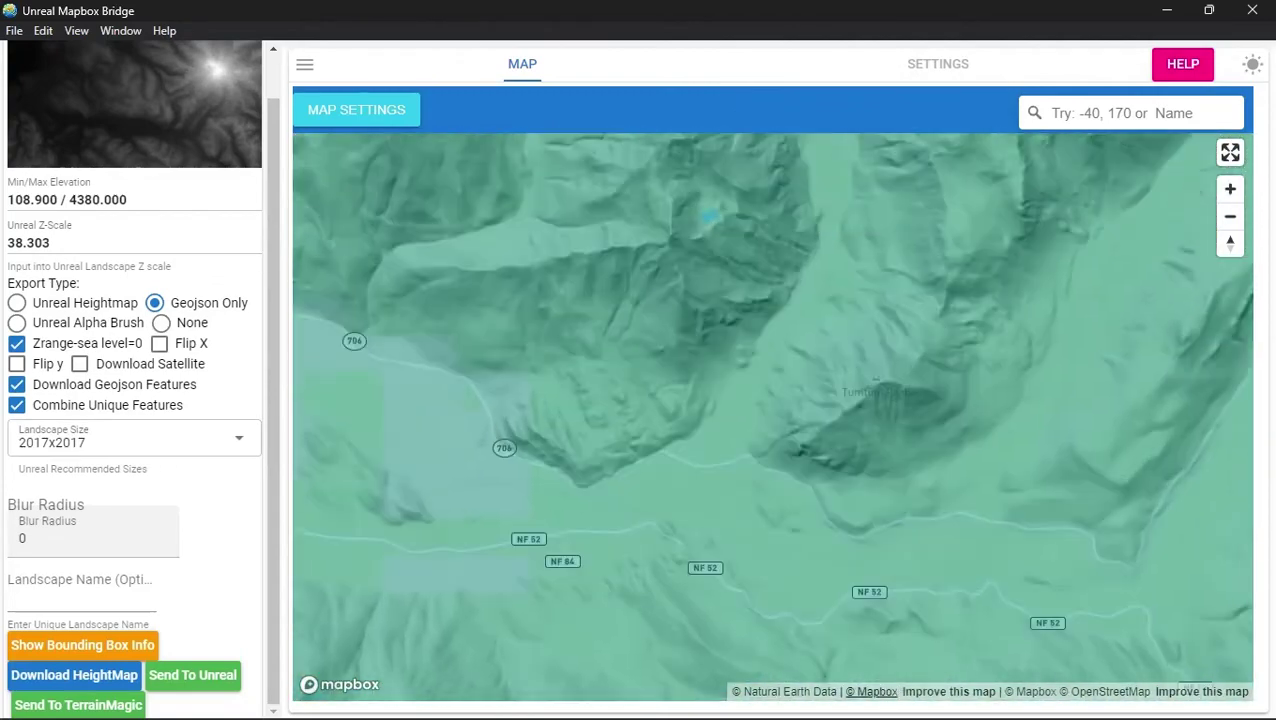
Select a small tile south of Tumtum Peak and replace it with a much larger tile around Packwood.
scroll(843, 515, "down", 5)
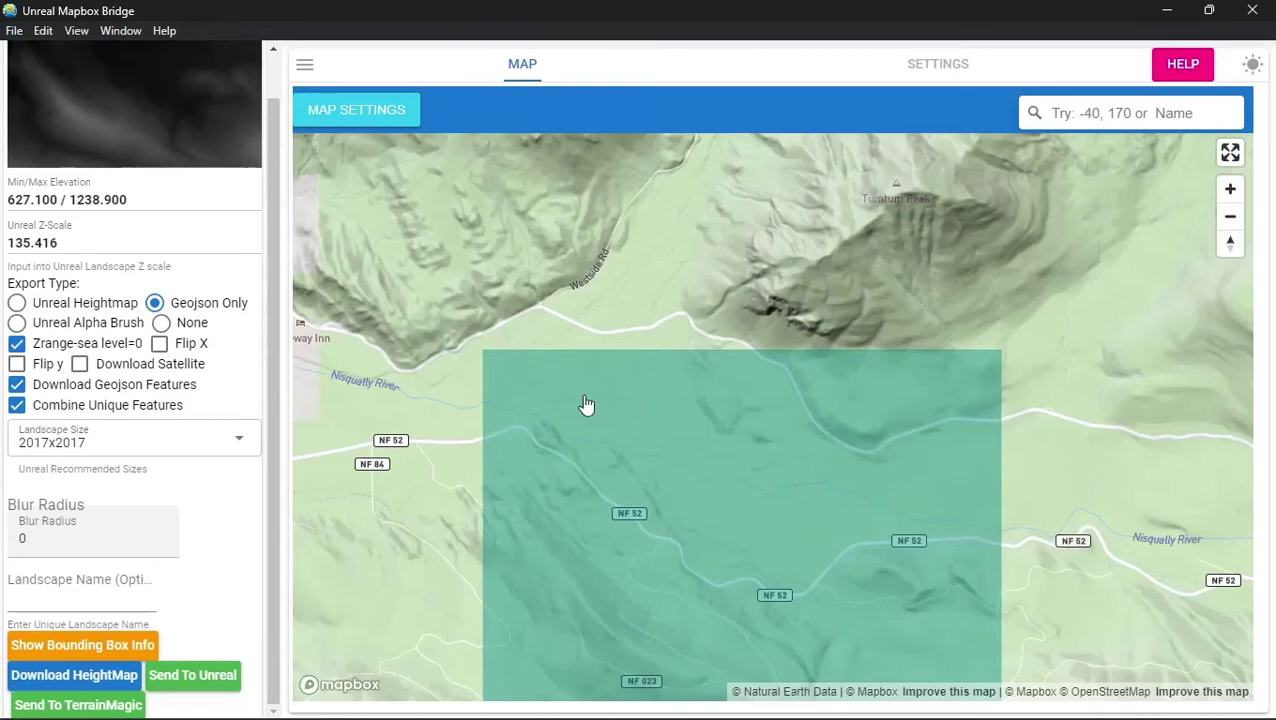
scroll(864, 386, "down", 5)
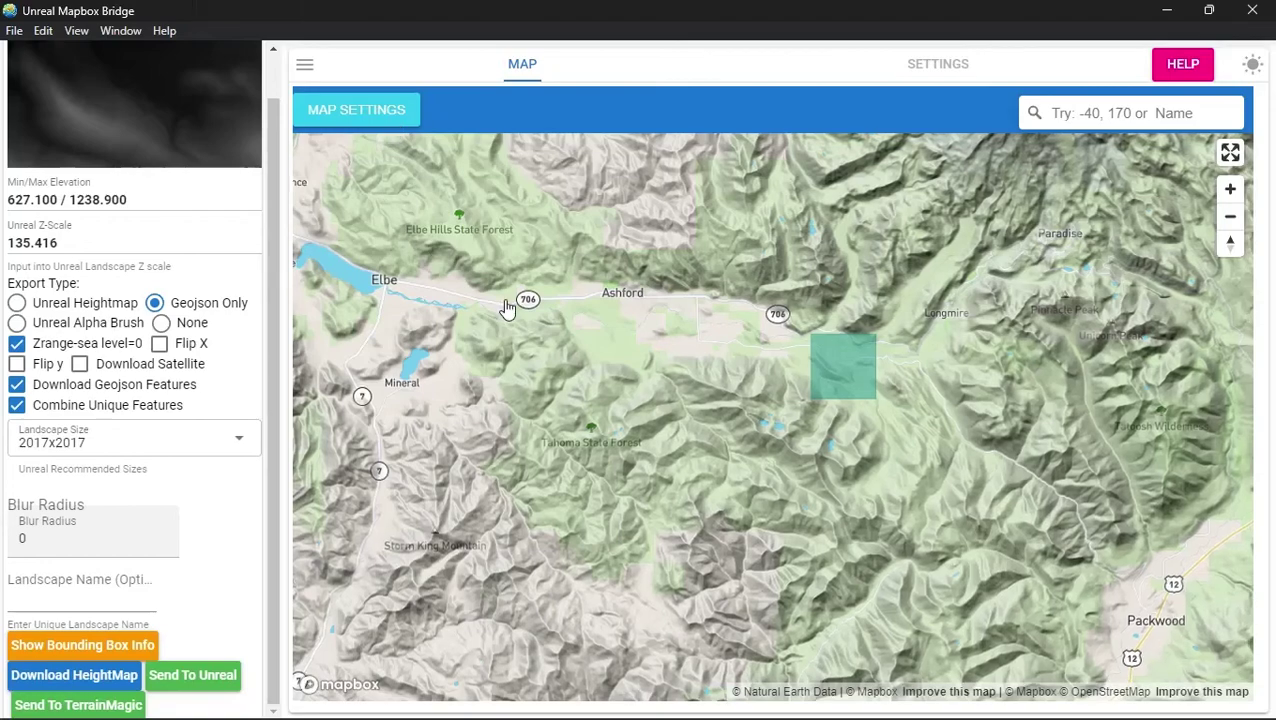
scroll(505, 300, "down", 3)
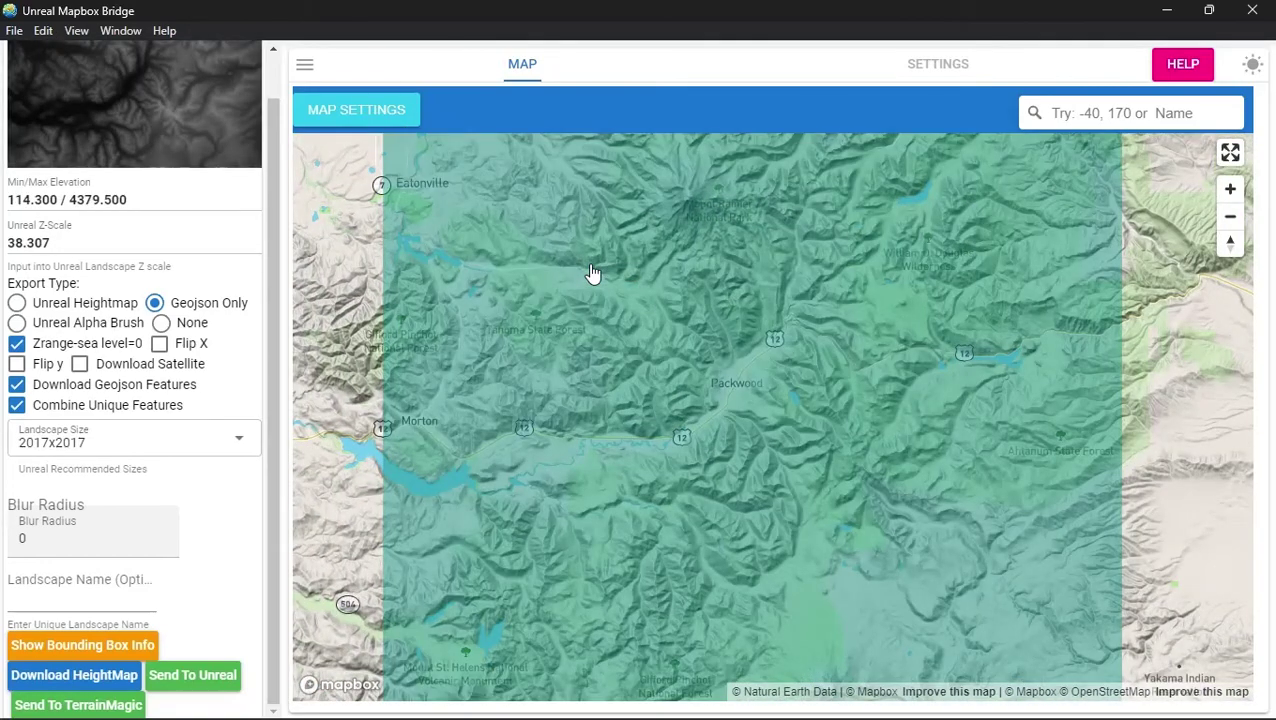
Switch to Unreal Editor and review the TrackGenerator Blueprints folder and the generated road's place on the landscape.
mouse_move(866, 712)
left_click(865, 706)
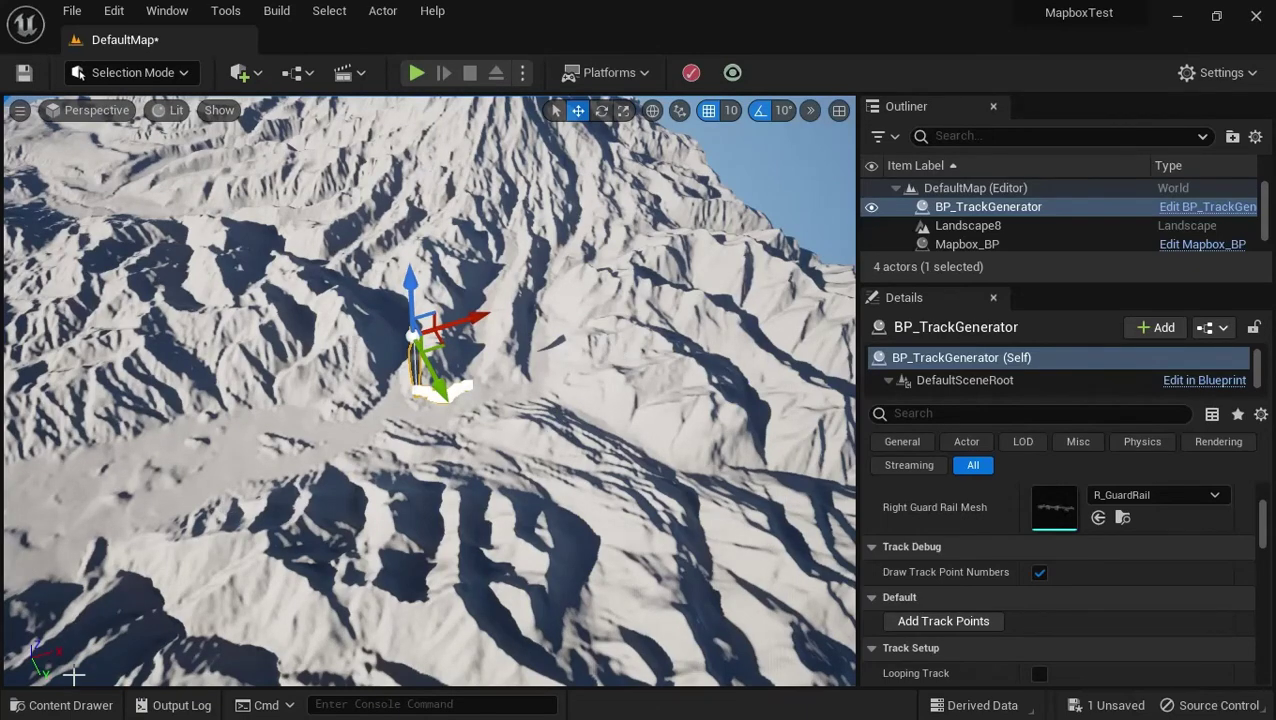
left_click(77, 707)
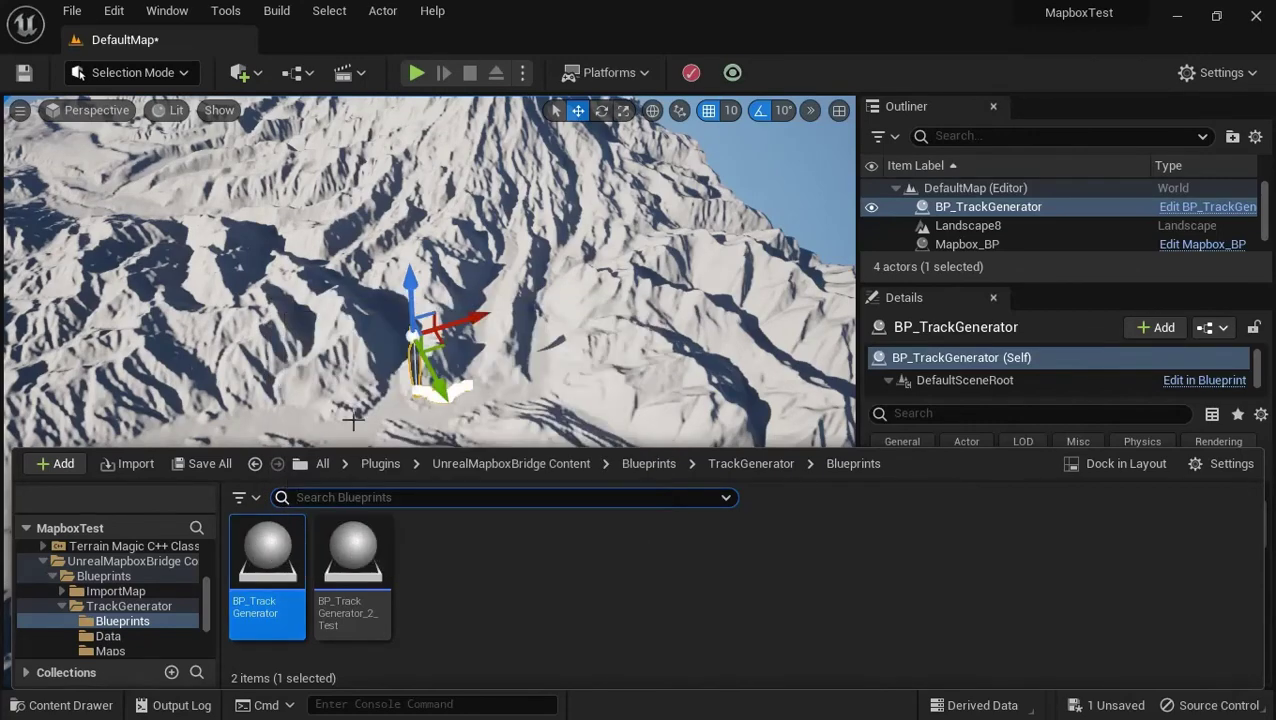
right_click_drag(372, 410, 388, 402)
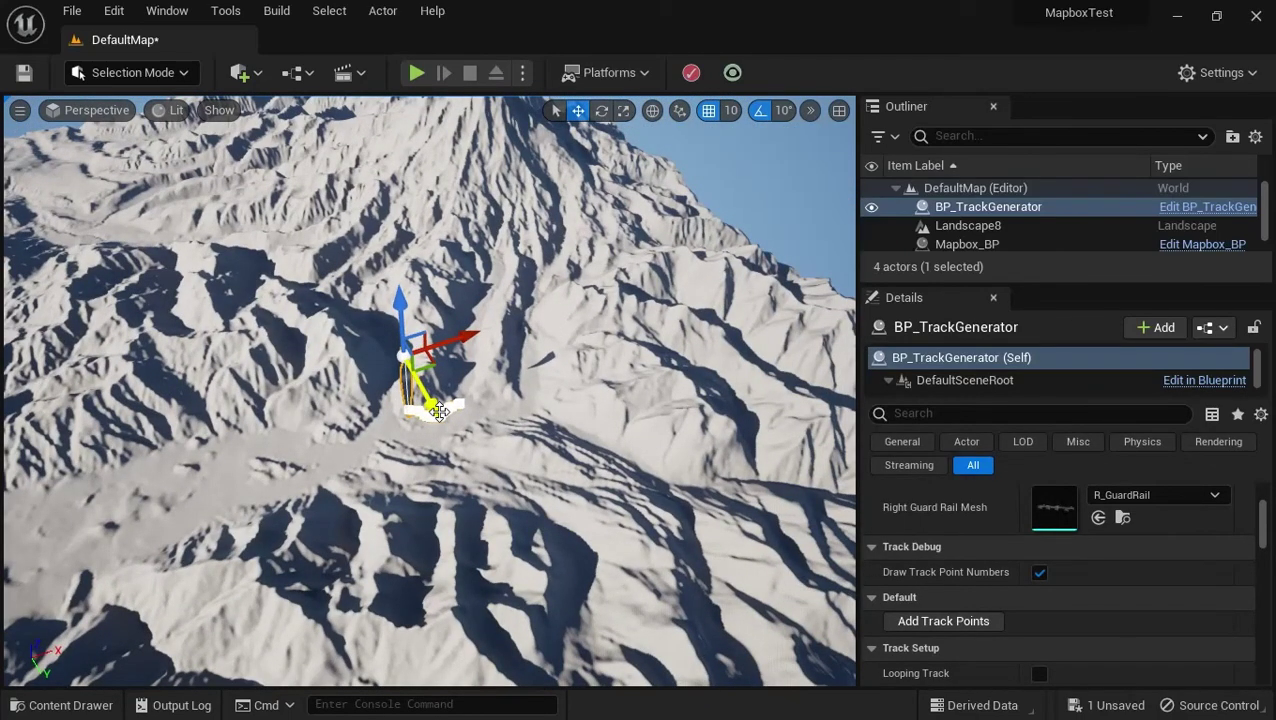
right_click_drag(410, 445, 152, 296)
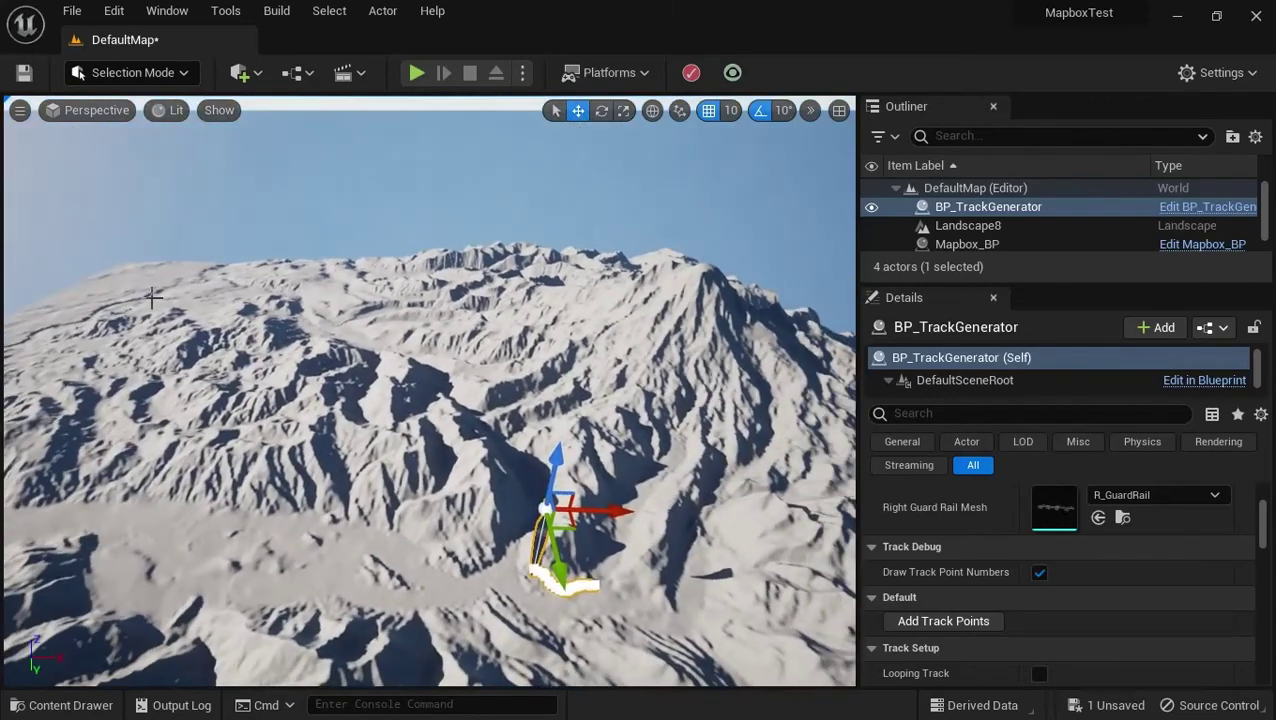
right_click_drag(410, 445, 495, 480)
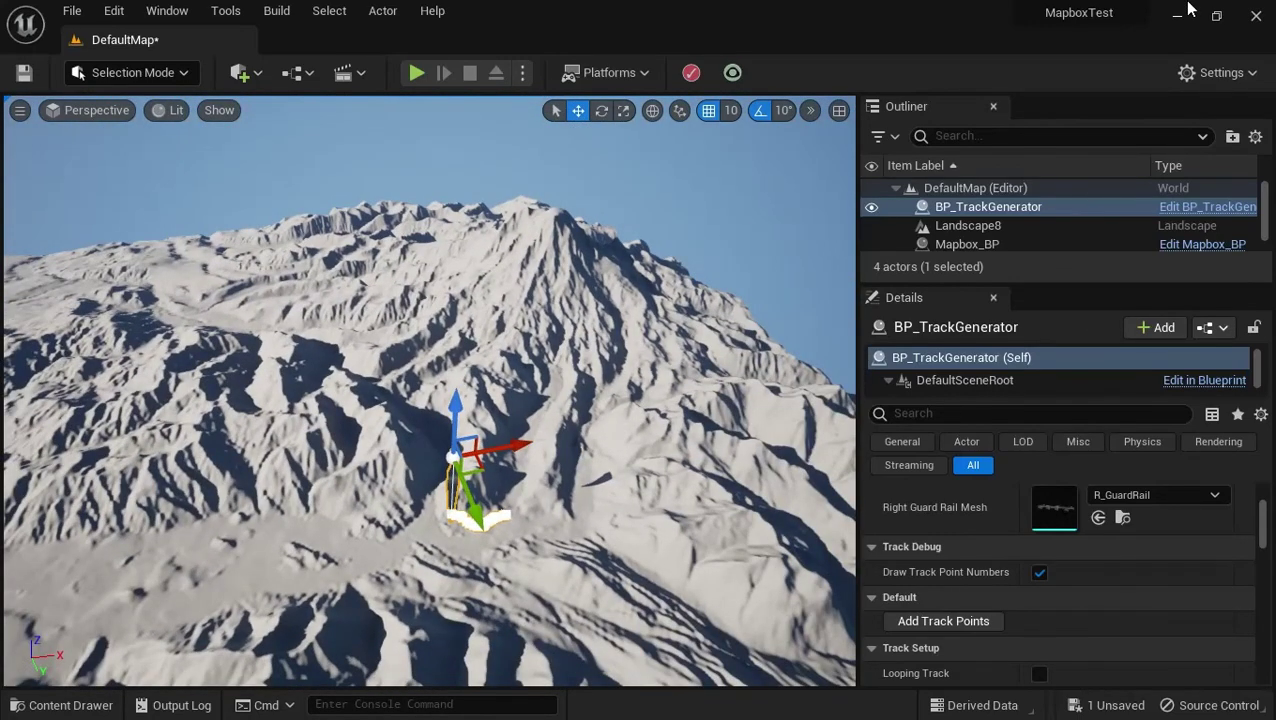